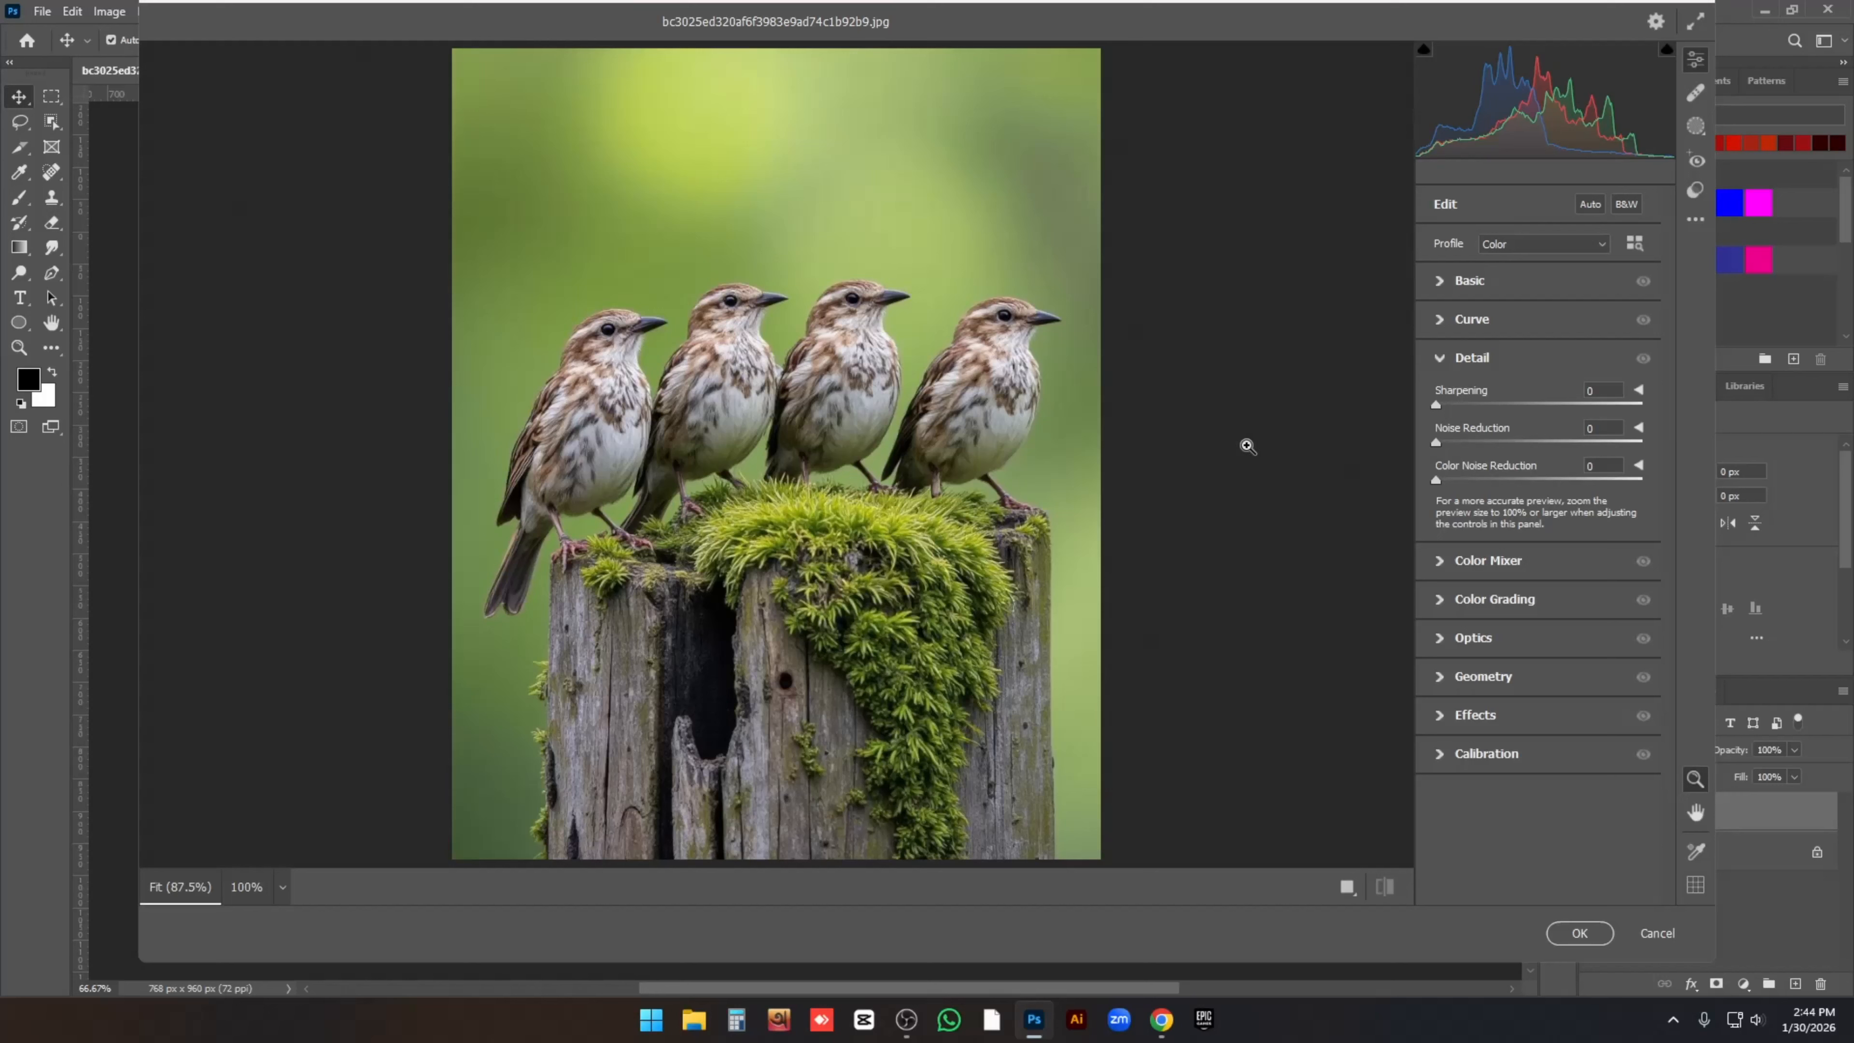
- Start masking without the guided tour and create a mask that selects the background behind the birds
click(1444, 285)
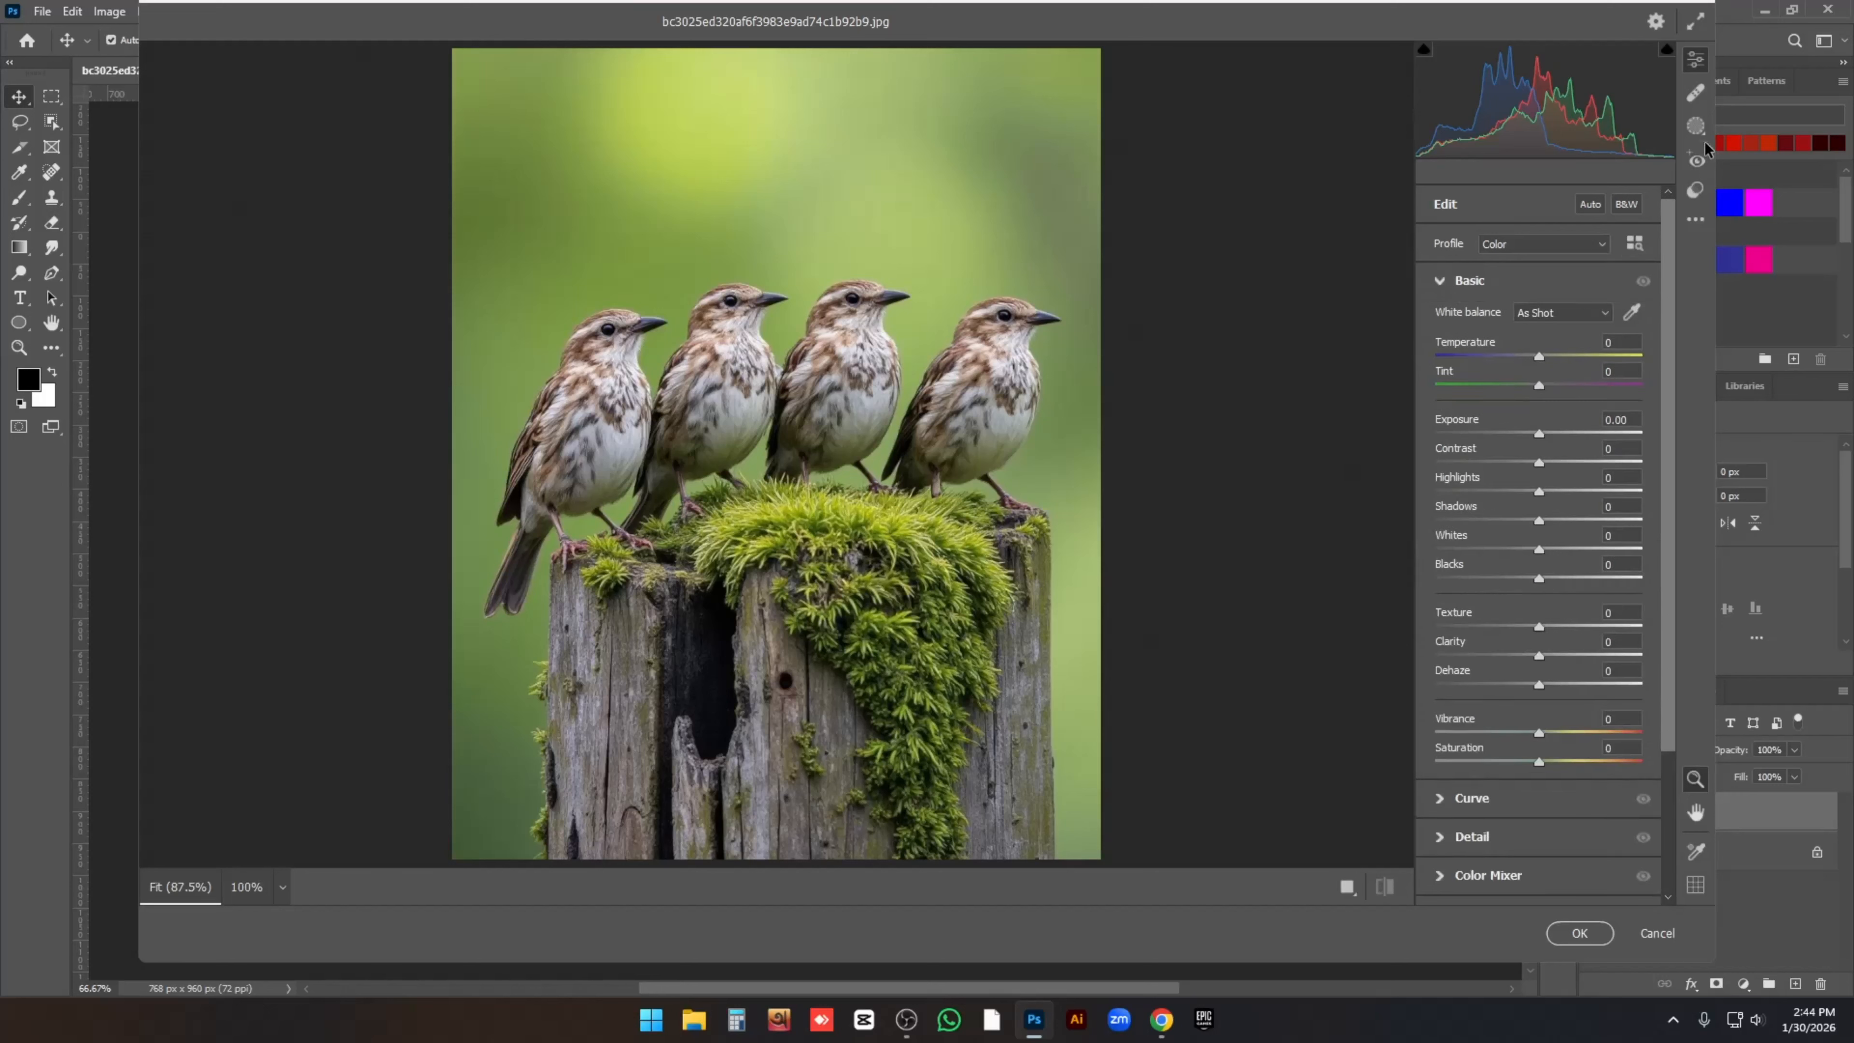
click(1697, 127)
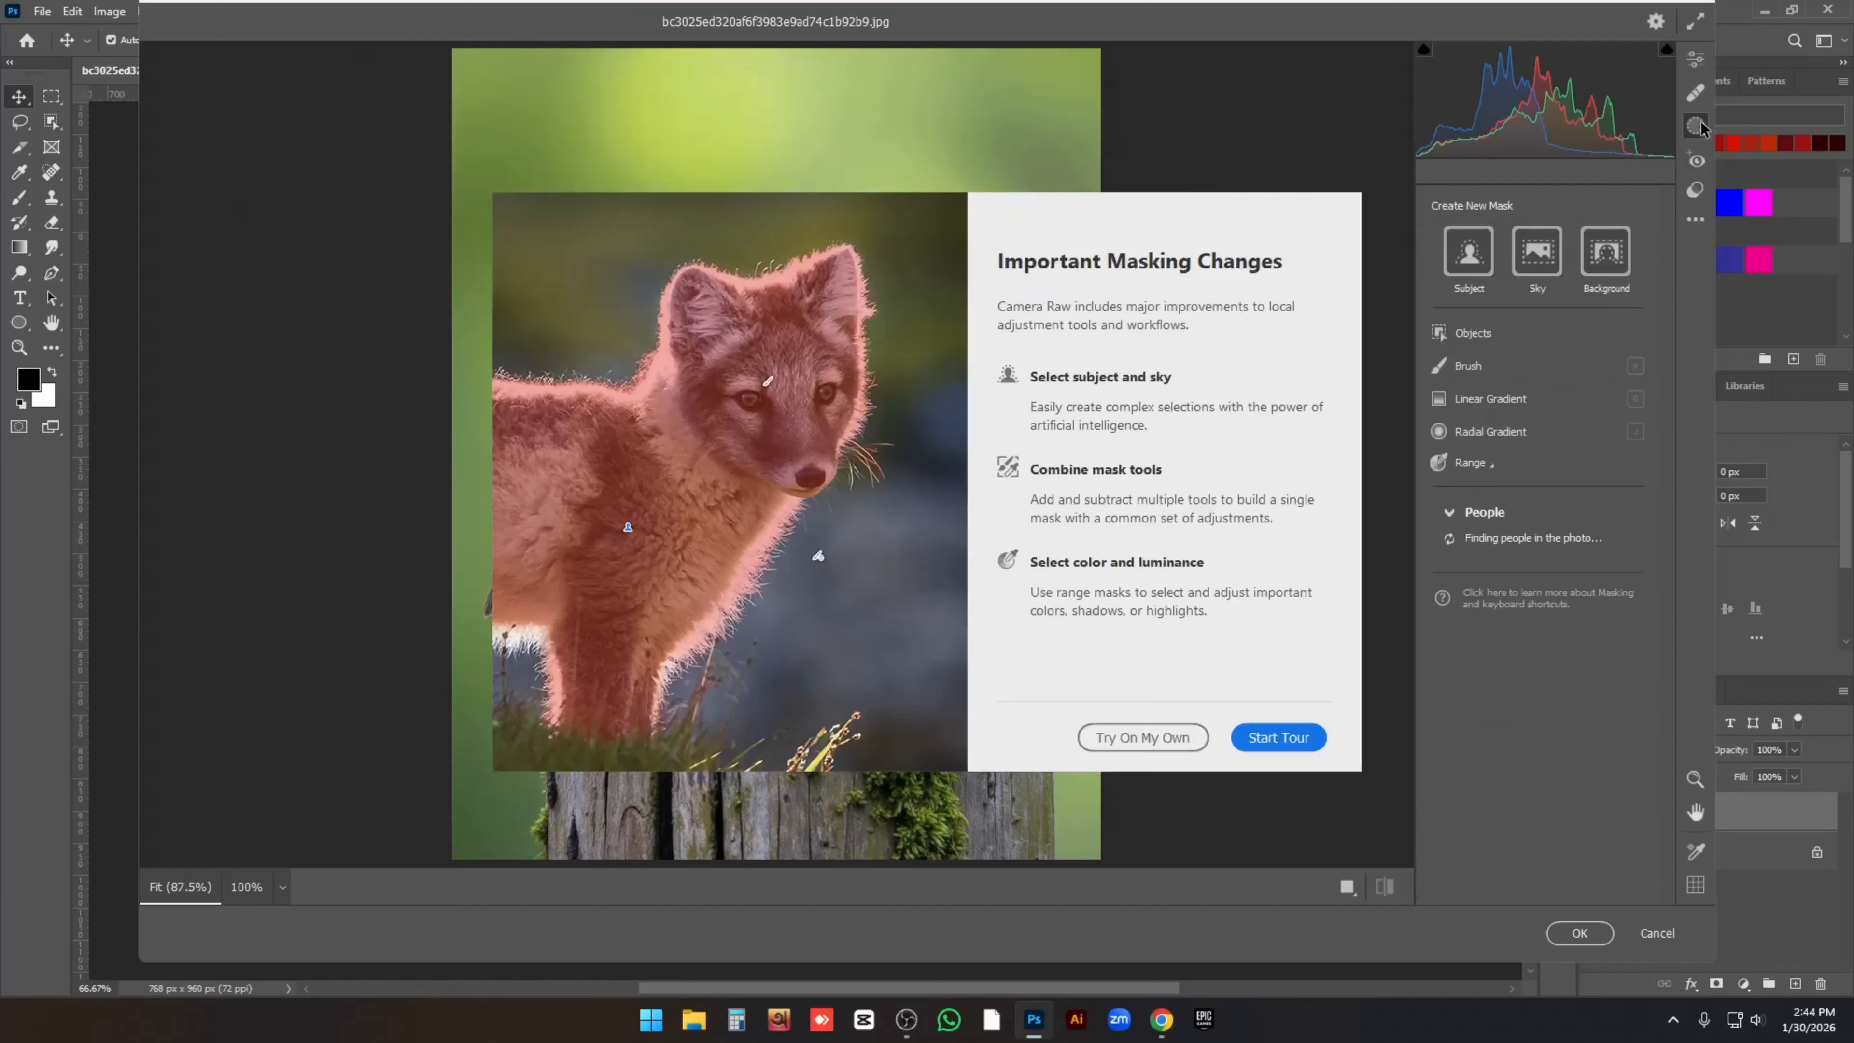
click(1141, 738)
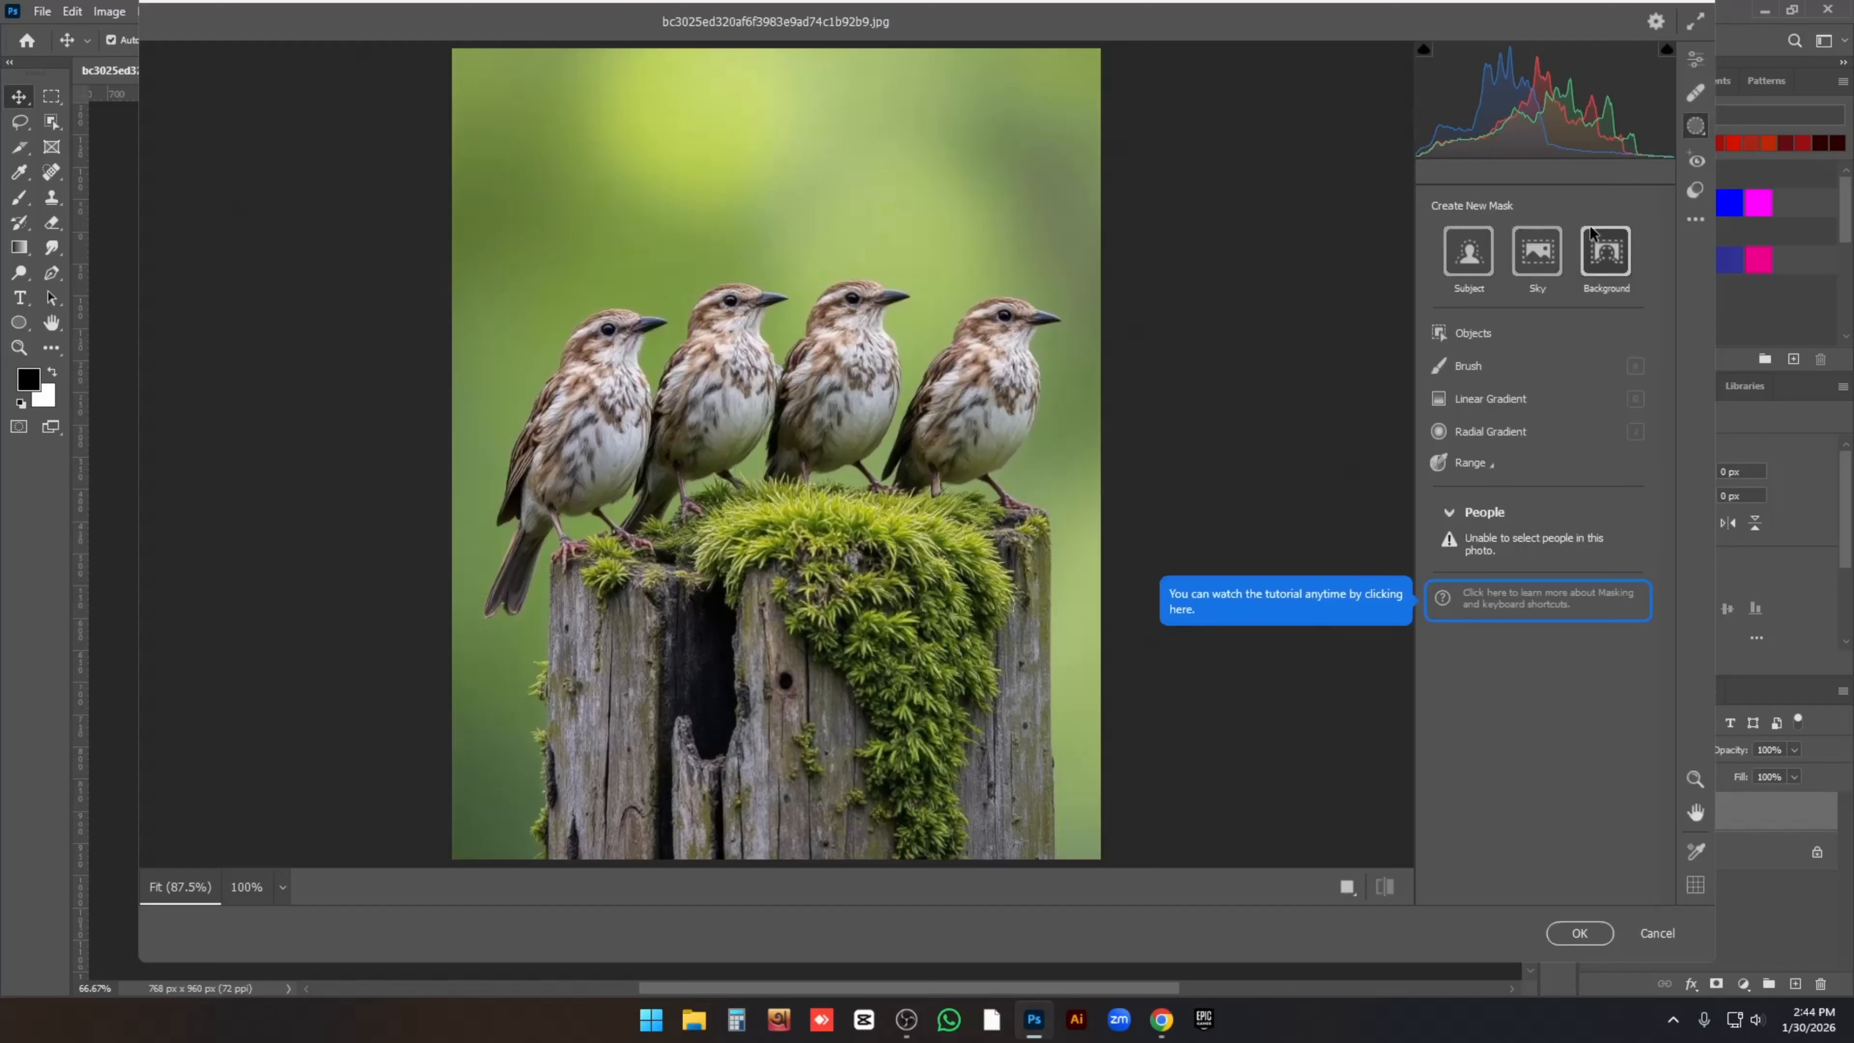
click(1596, 258)
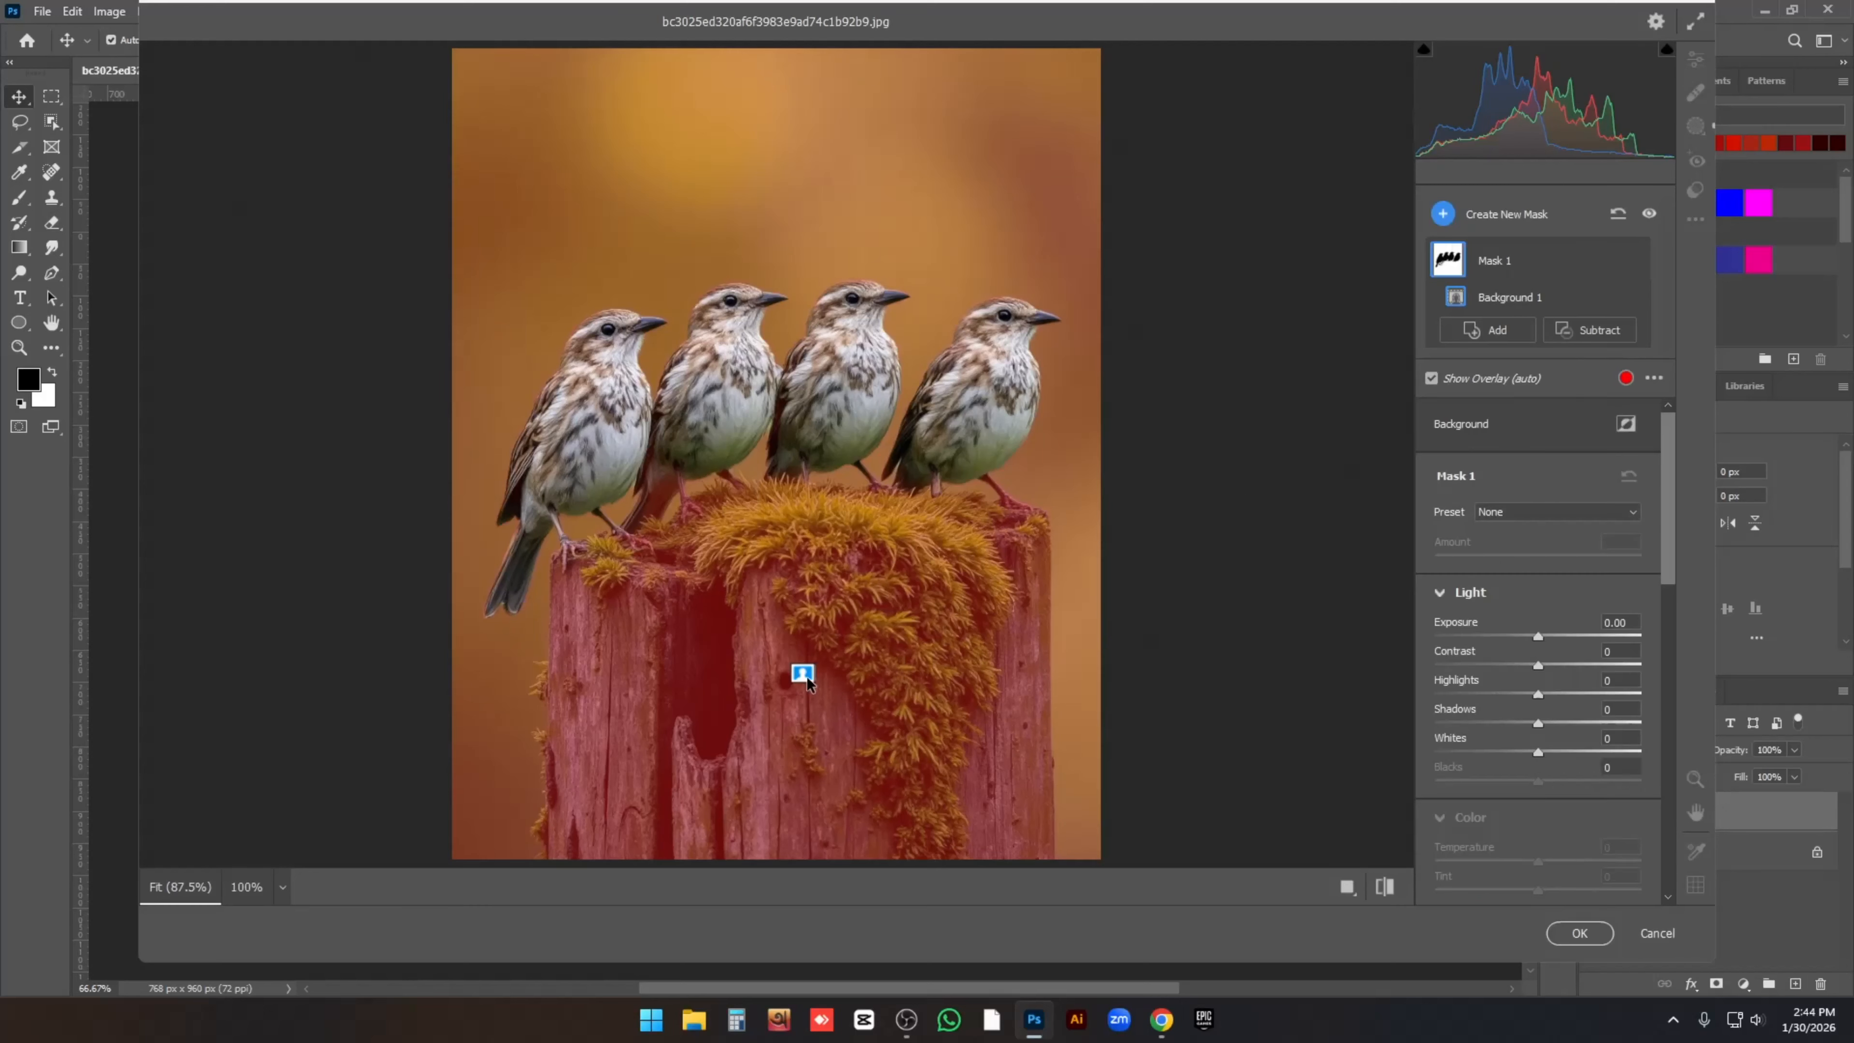
- Set the background mask's exposure to -0.65, contrast to +53, highlights to -15, shadows to +17 and temperature to -14
scroll(1511, 602, down, 2)
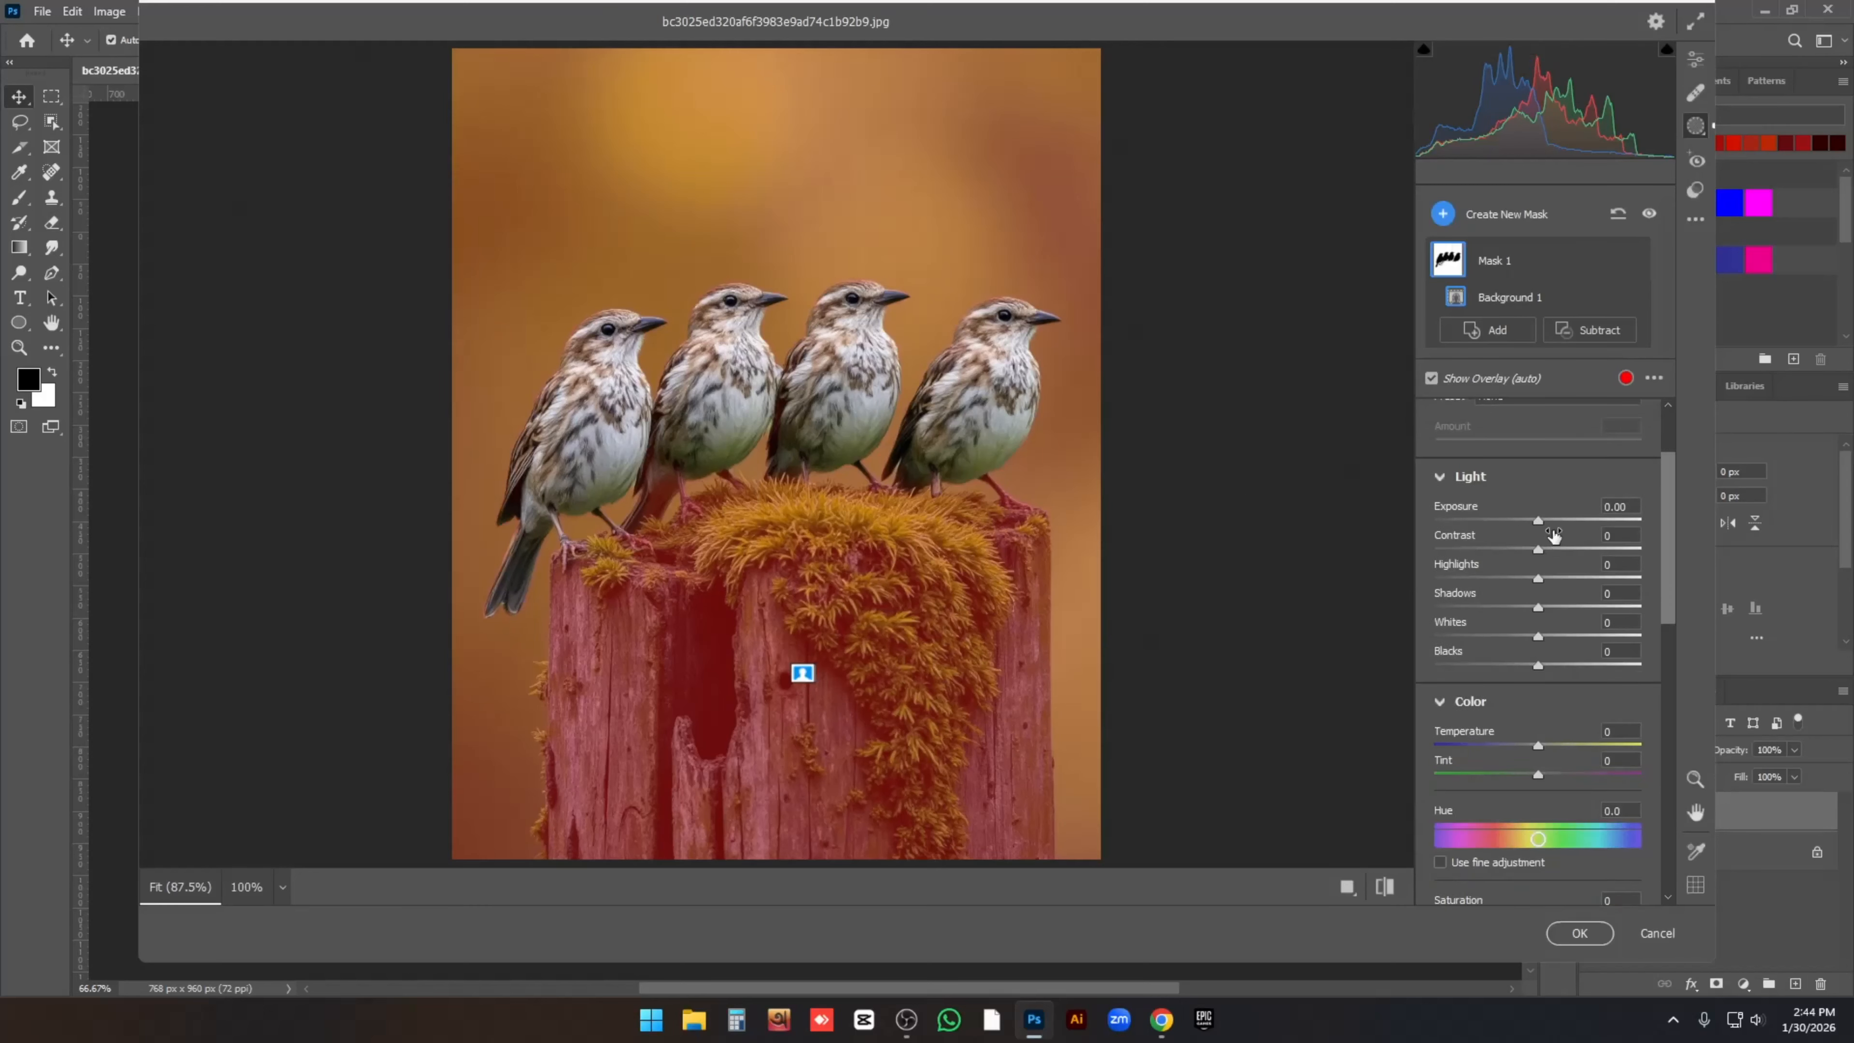
drag(1538, 520, 1556, 607)
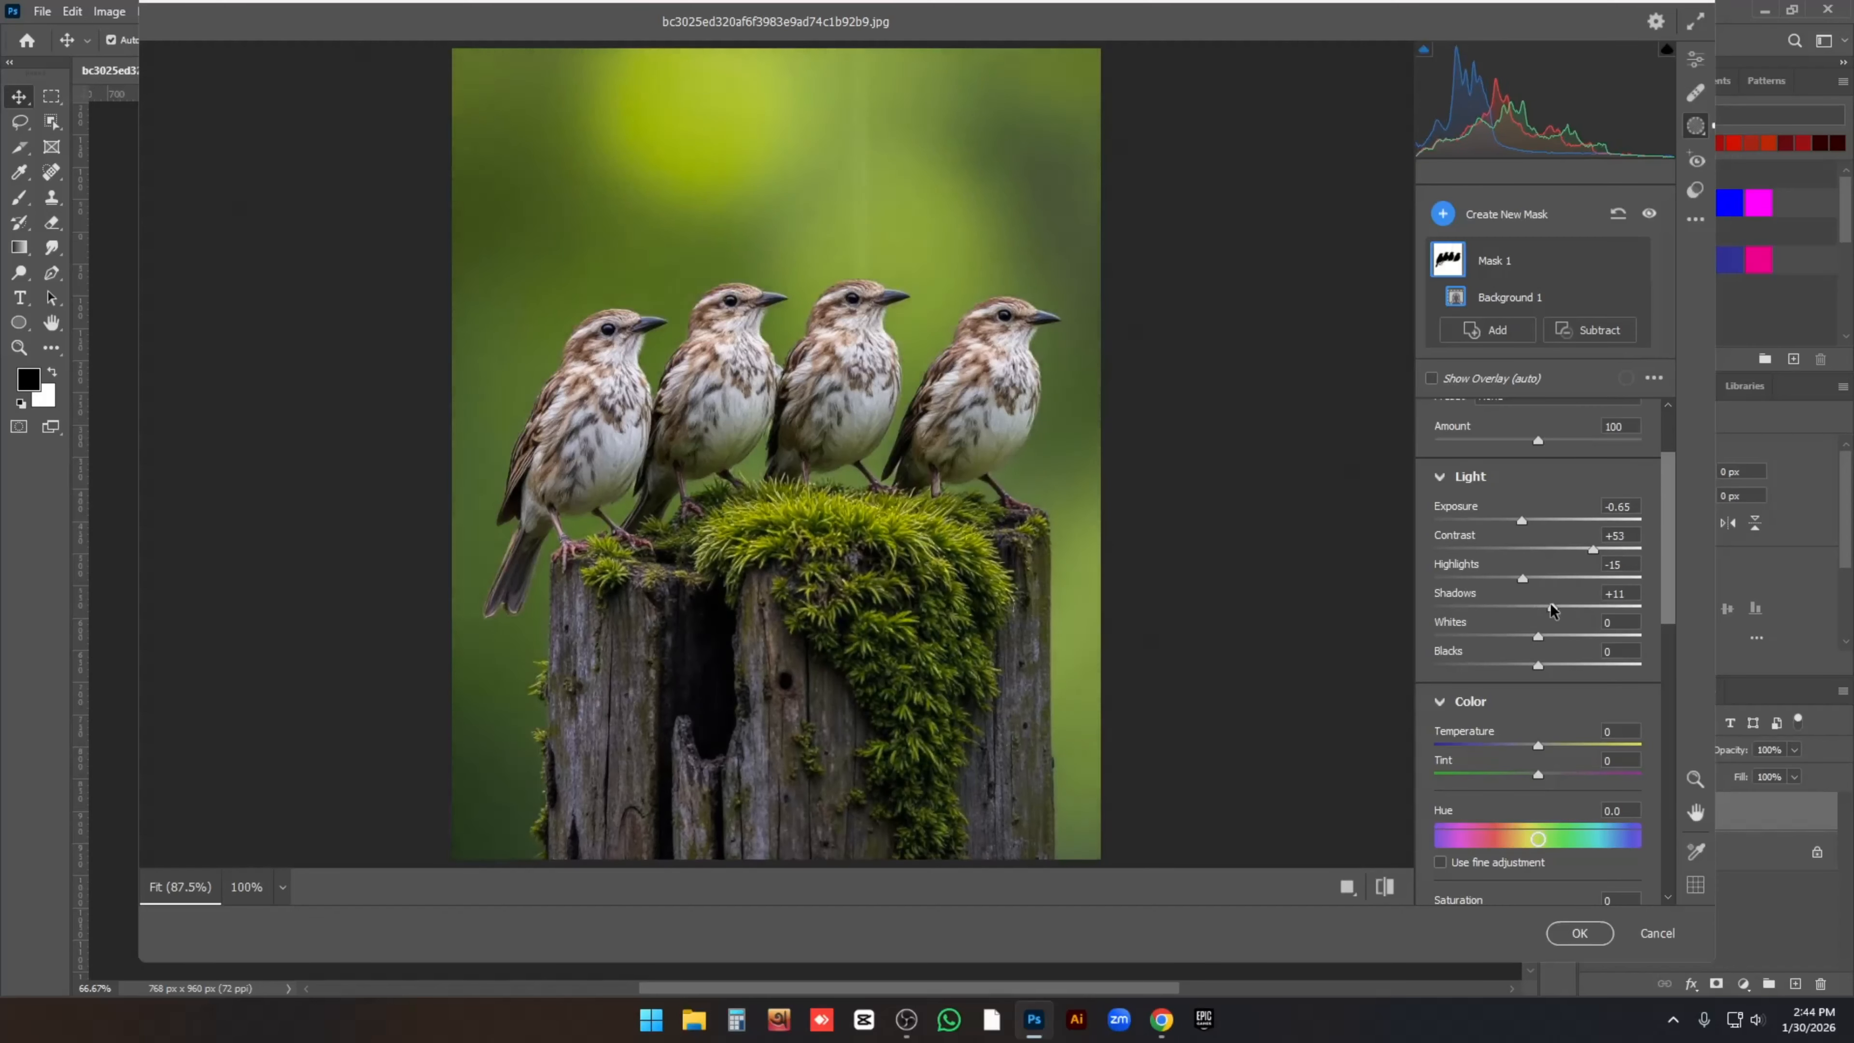
scroll(1540, 635, down, 3)
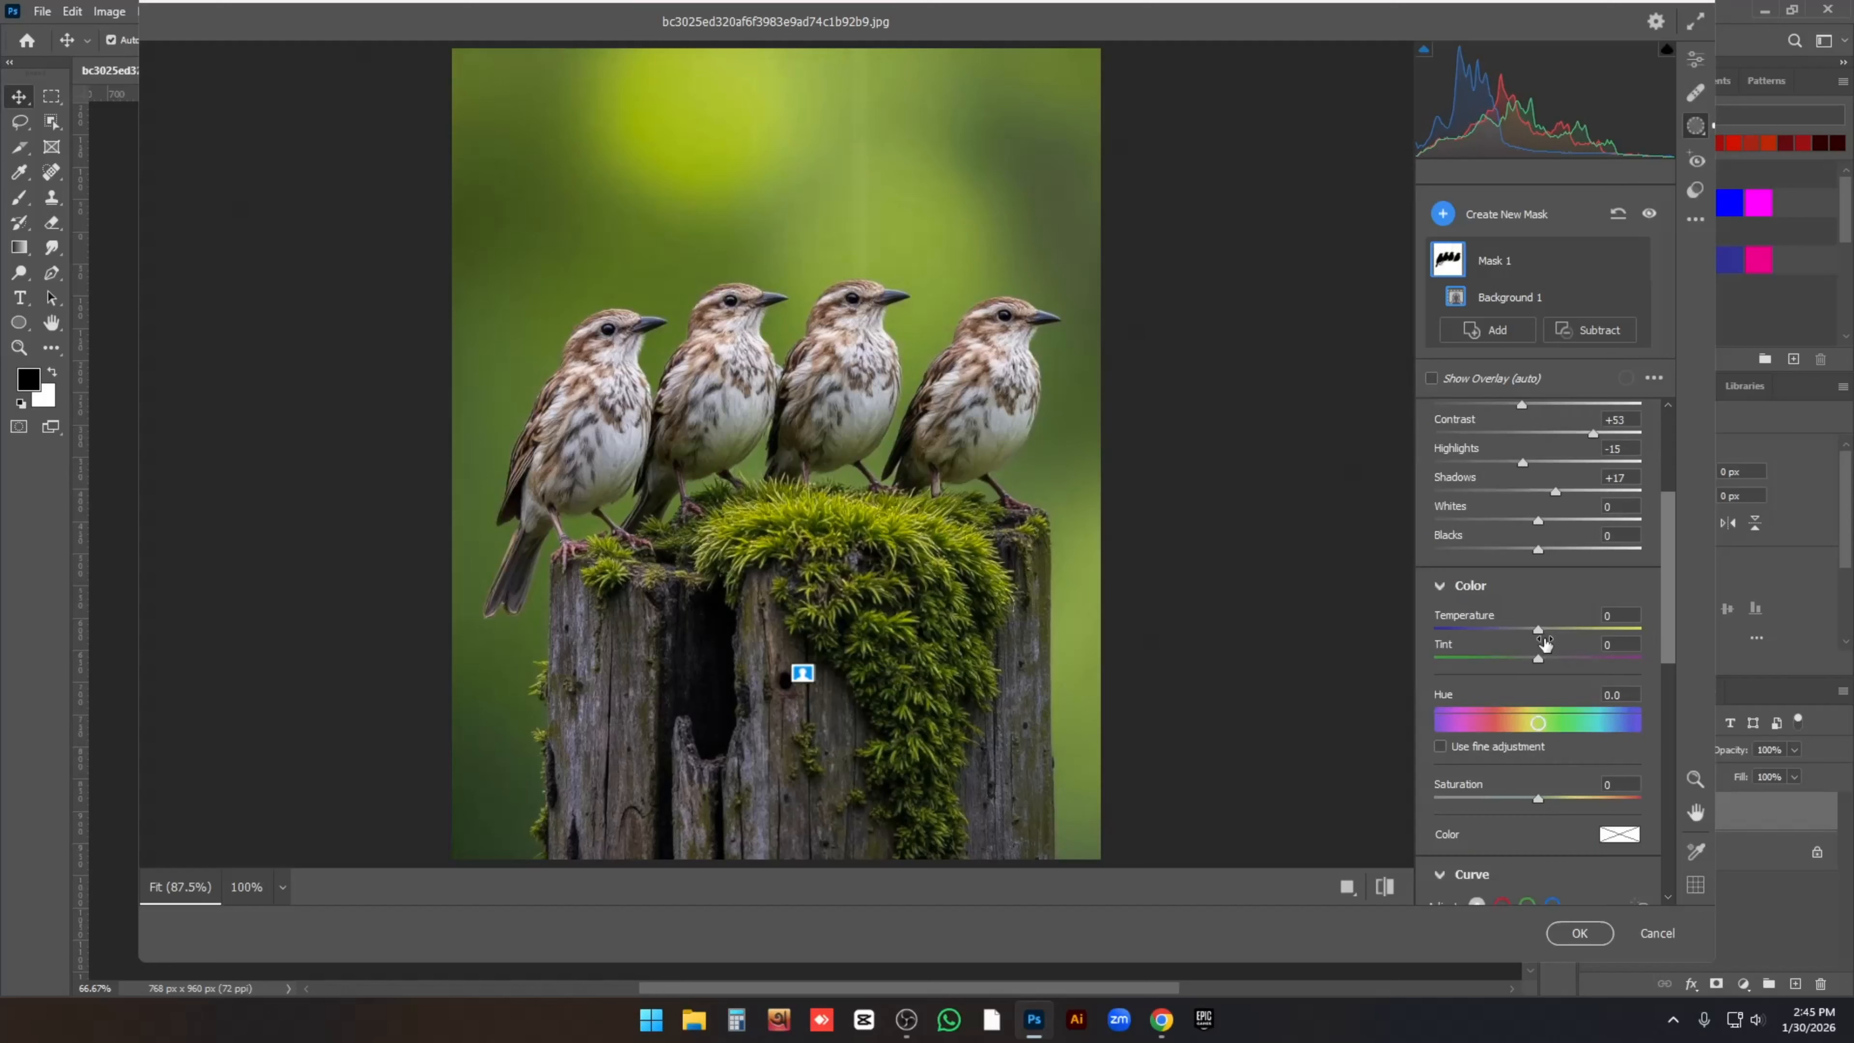
mouse_move(1538, 632)
mouse_down()
mouse_move(1570, 632)
mouse_move(1525, 633)
mouse_up()
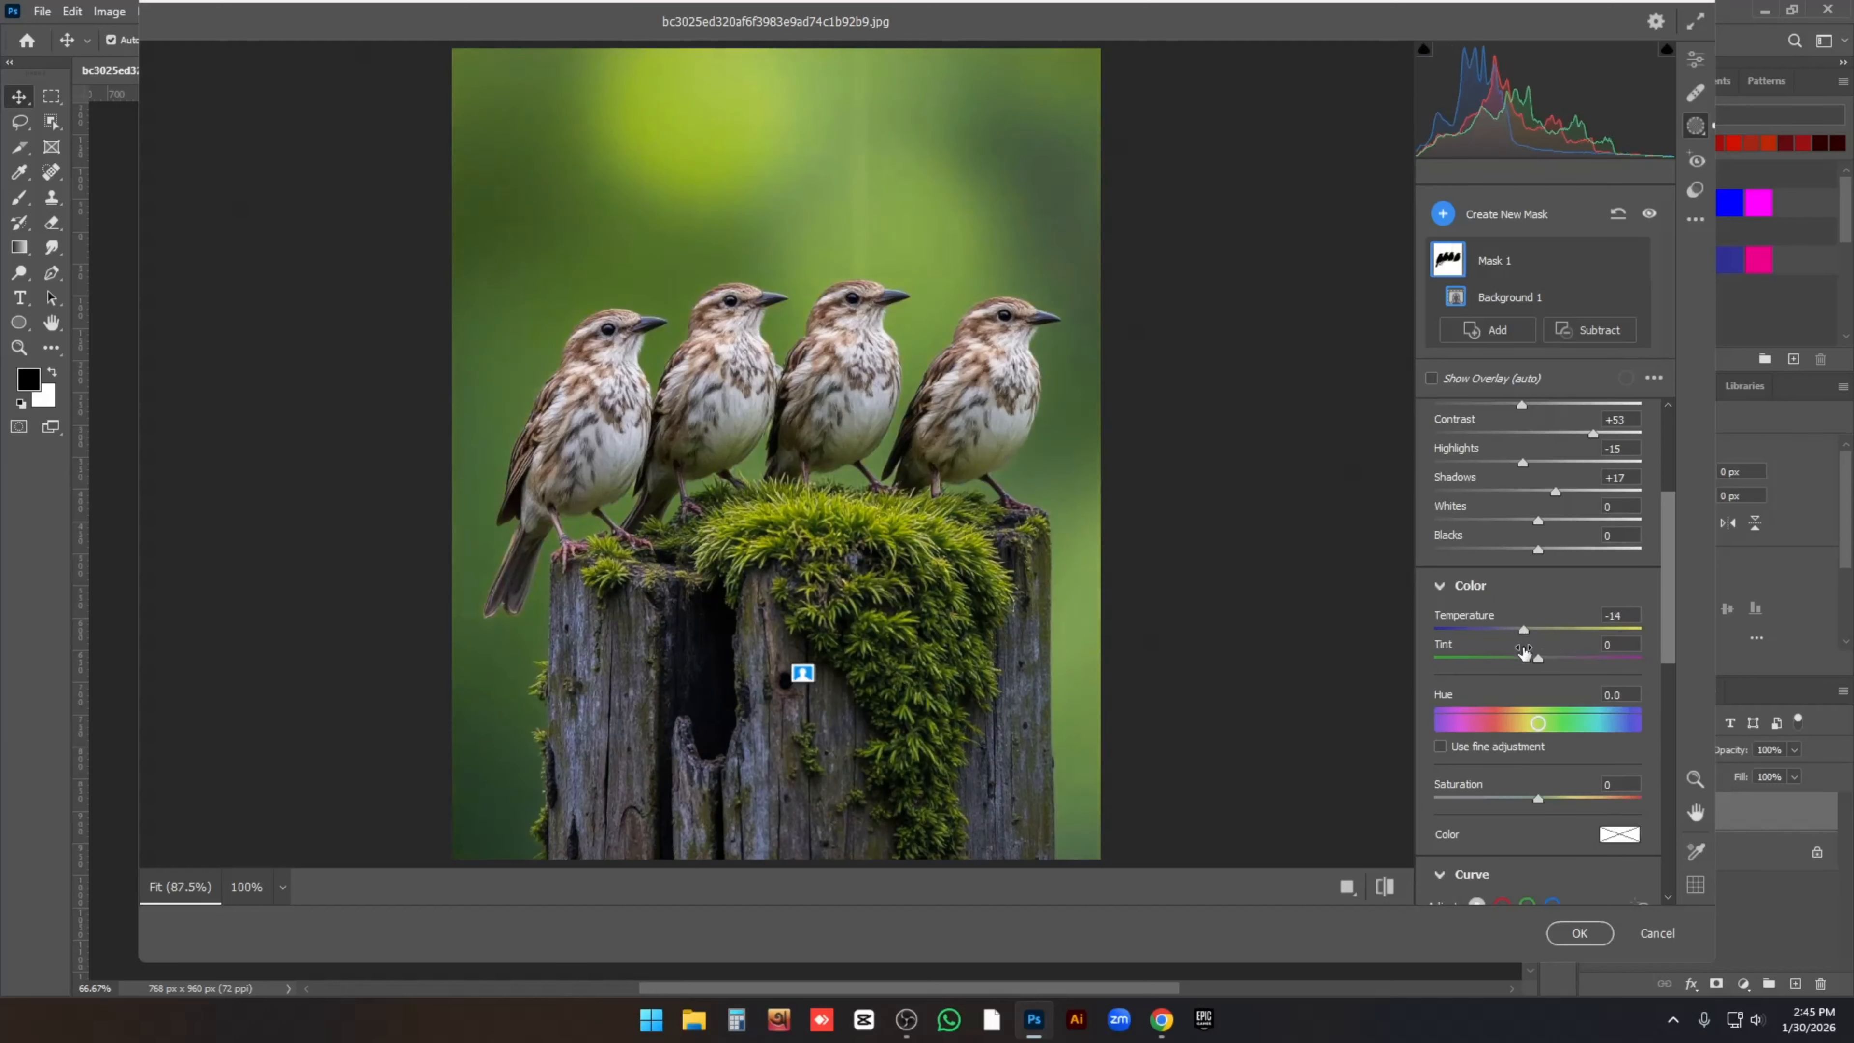
- Set the background mask's texture to -33 and clarity to +18
scroll(1540, 661, down, 3)
scroll(1539, 657, down, 12)
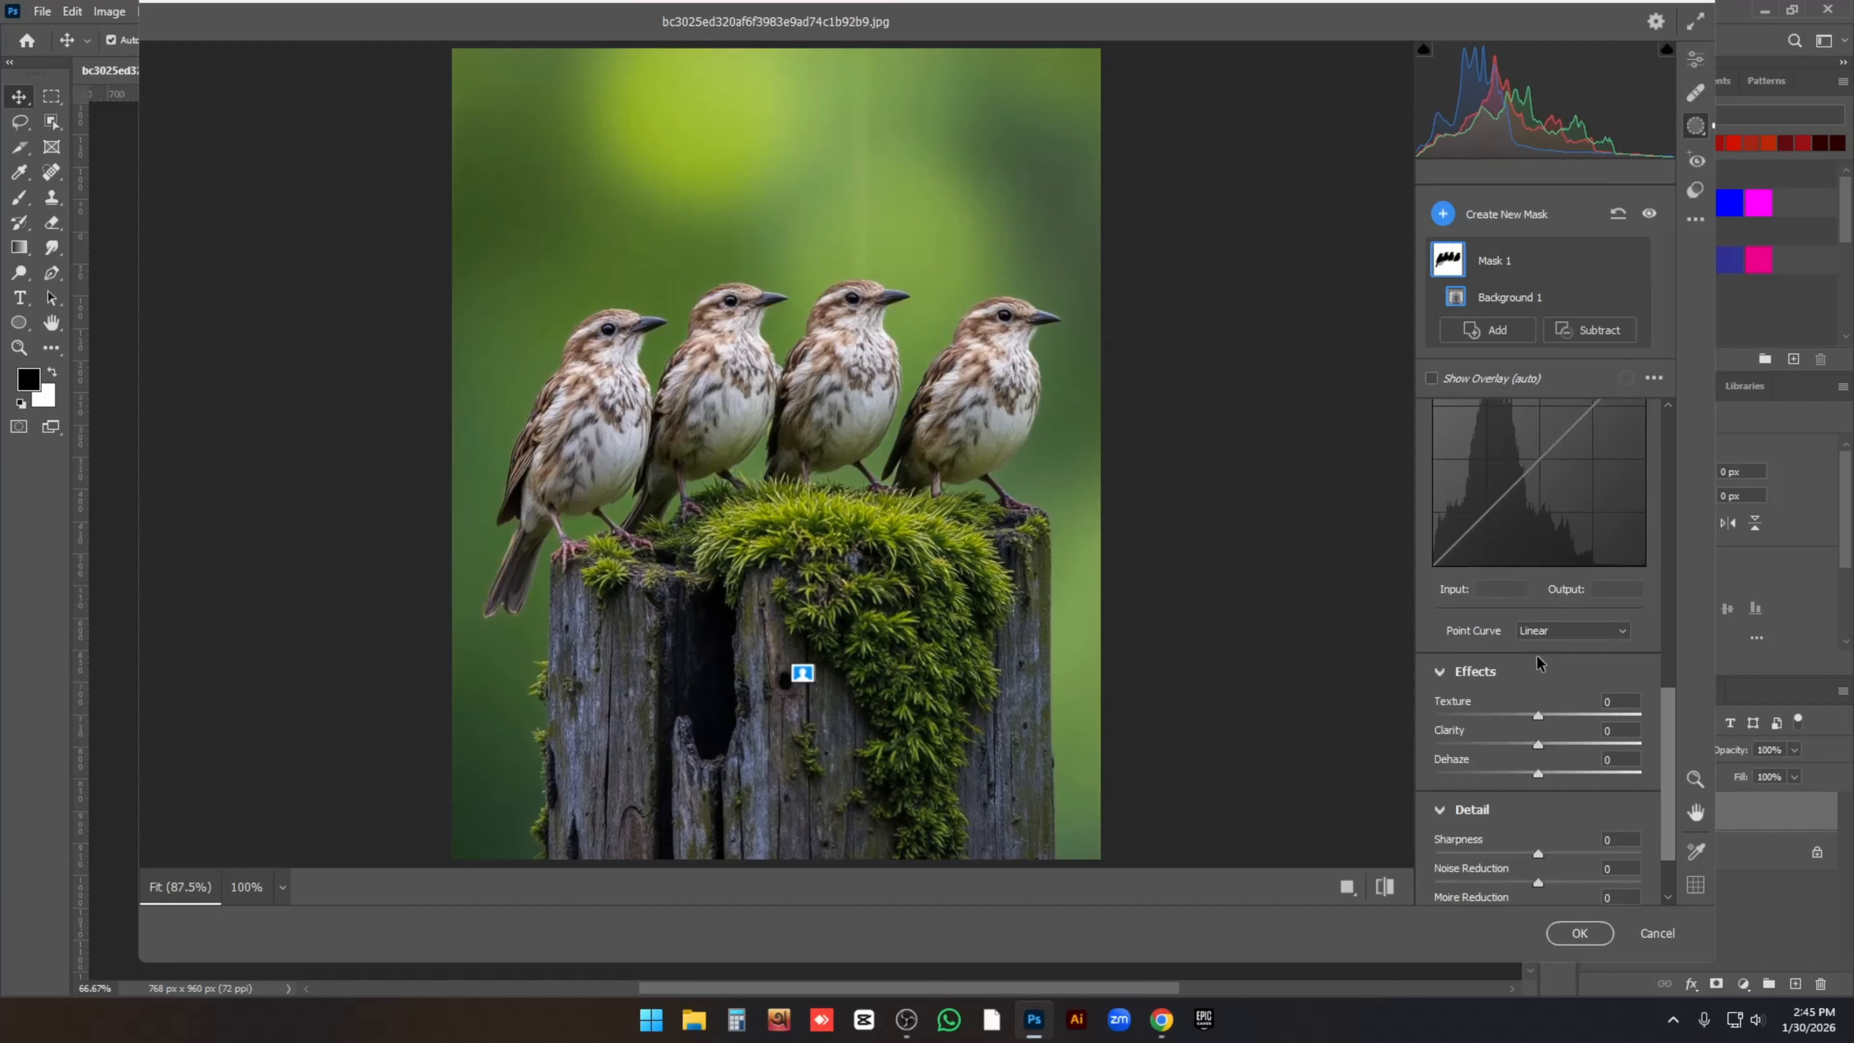
drag(1536, 626, 1500, 630)
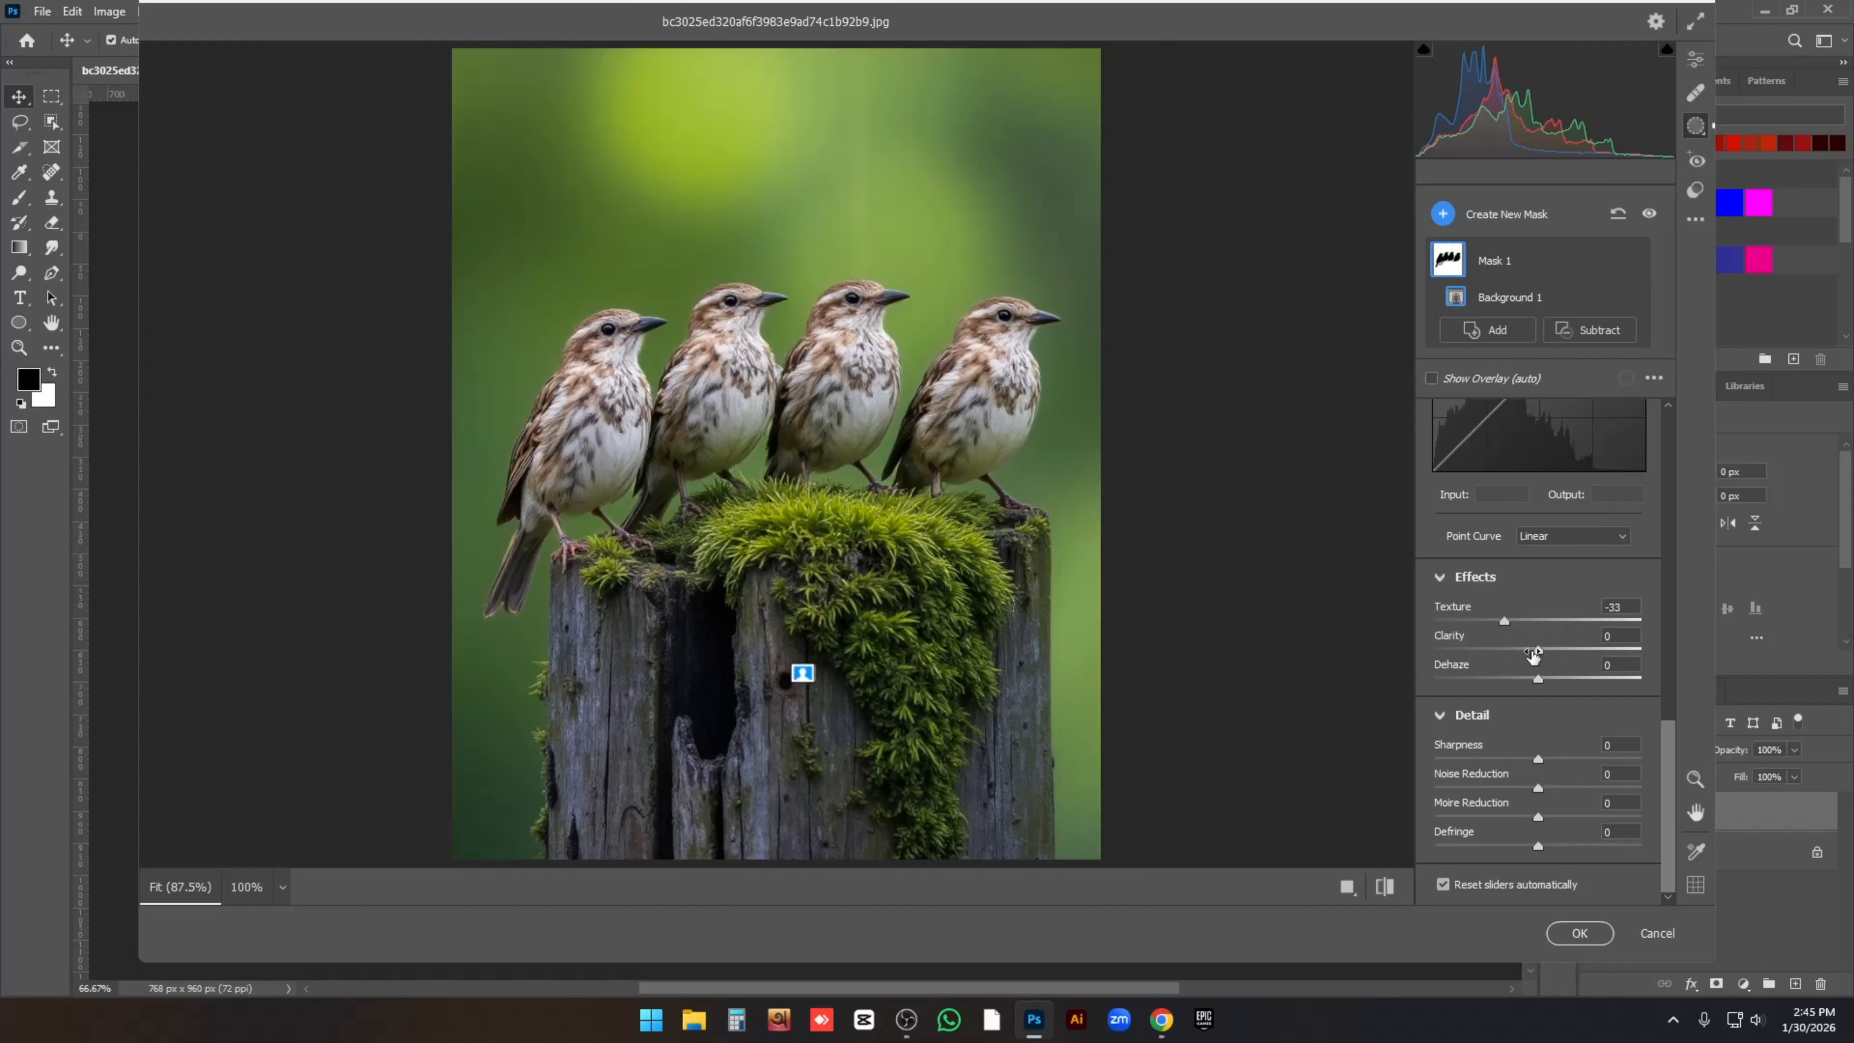
mouse_move(1539, 648)
mouse_down()
mouse_move(1580, 646)
mouse_move(1556, 647)
mouse_up()
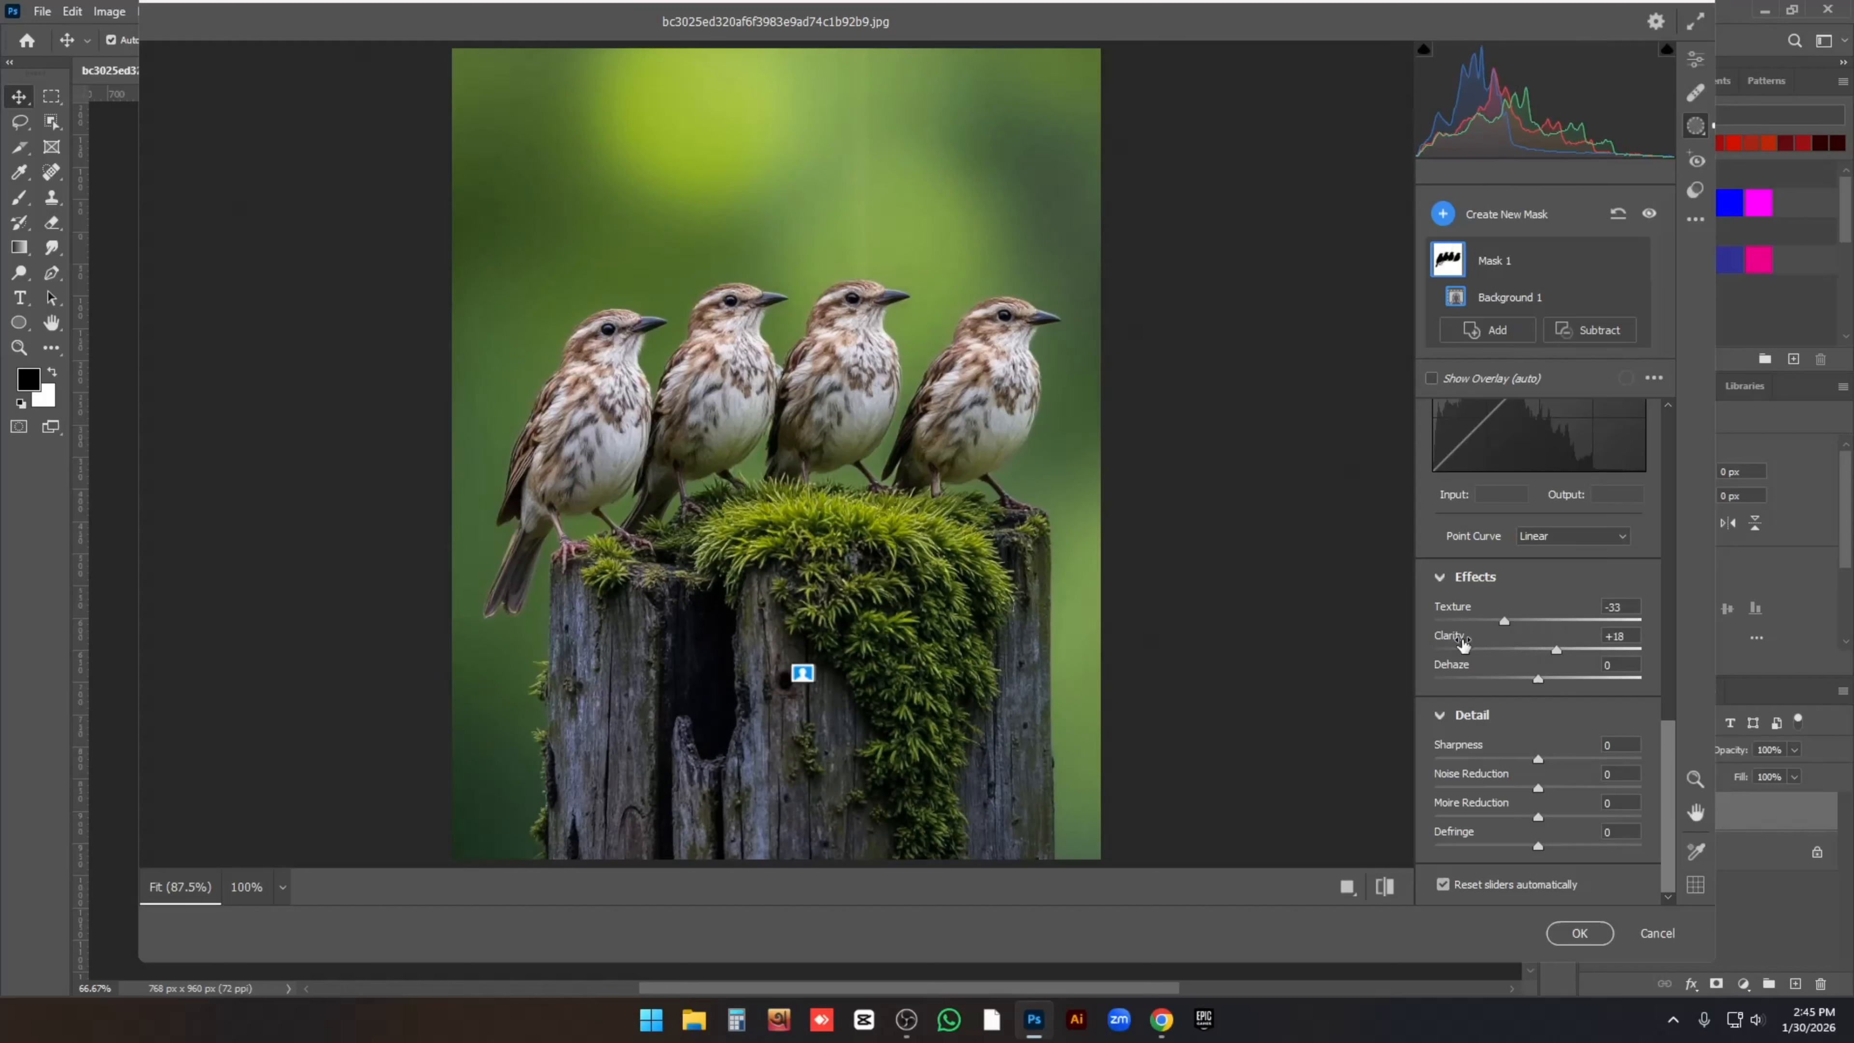
- Shift the background mask's hue to +0.8 and slightly lower its saturation
scroll(1492, 650, up, 4)
scroll(1492, 651, up, 4)
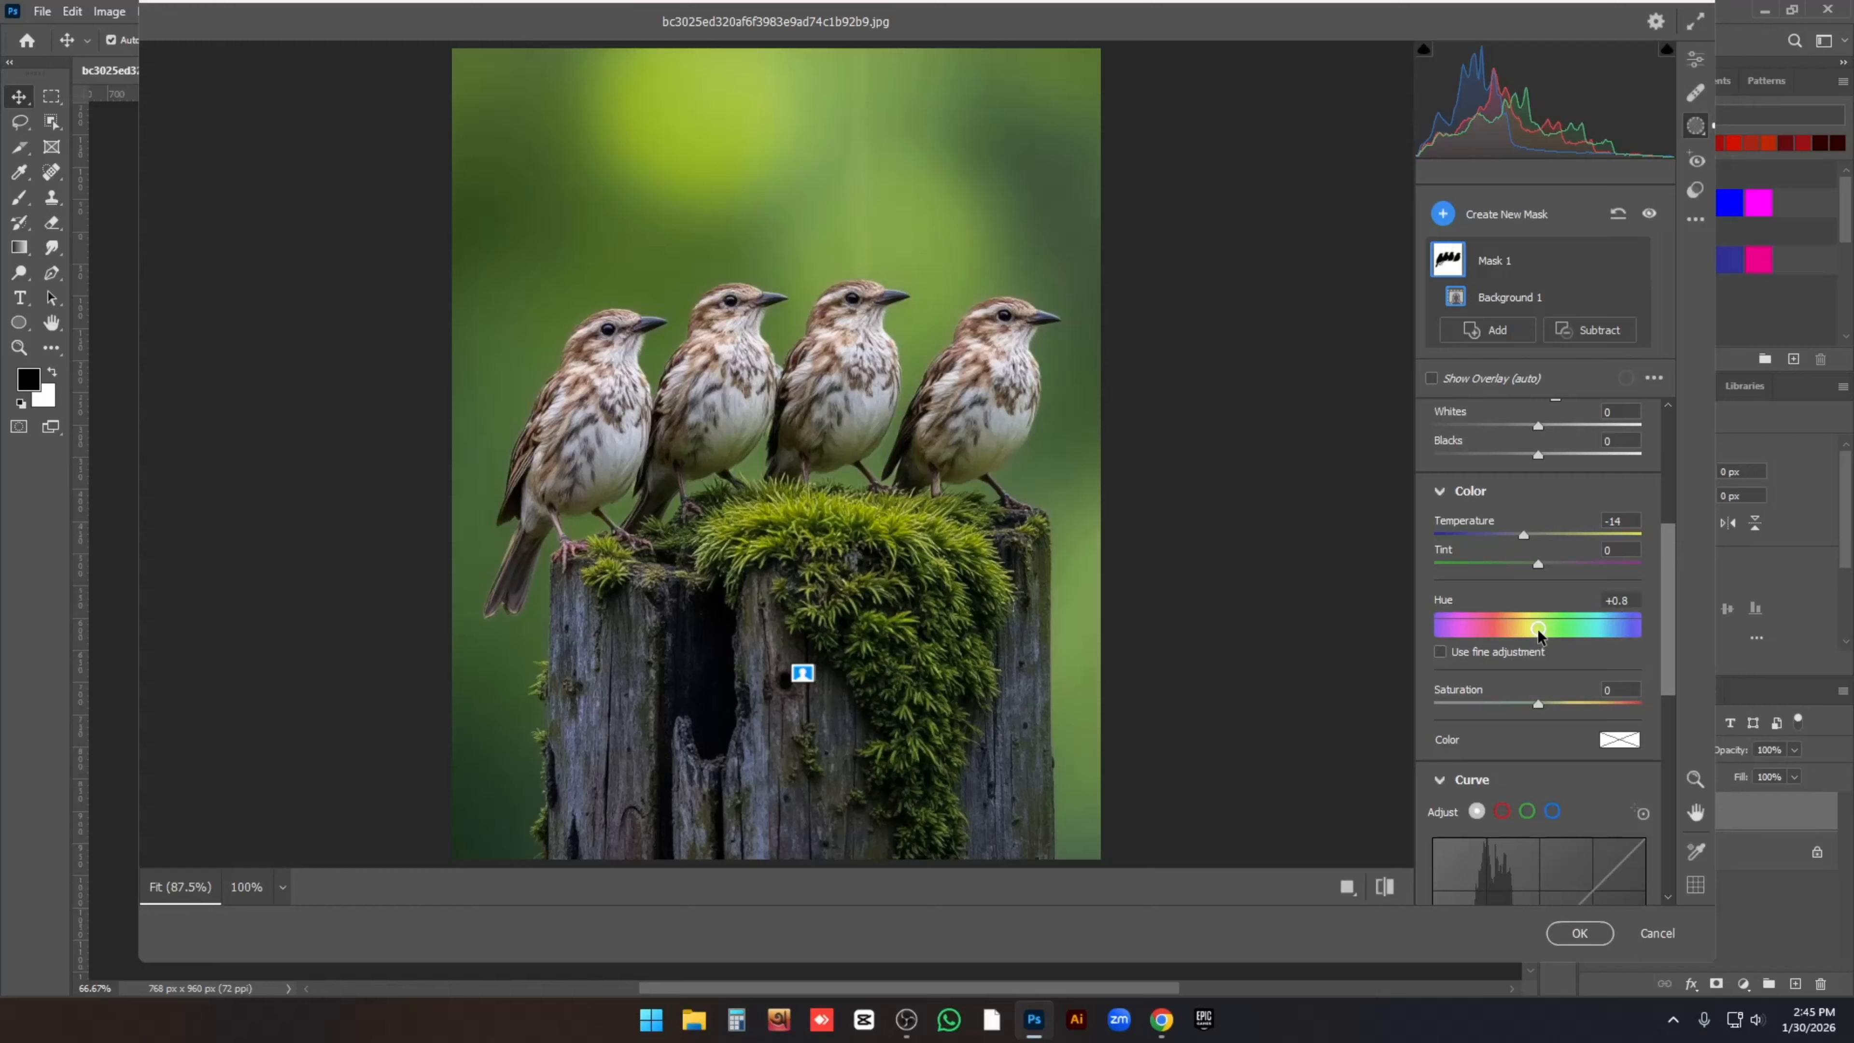
mouse_move(1536, 629)
mouse_down()
mouse_move(1508, 621)
mouse_move(1601, 615)
mouse_move(1537, 629)
mouse_up()
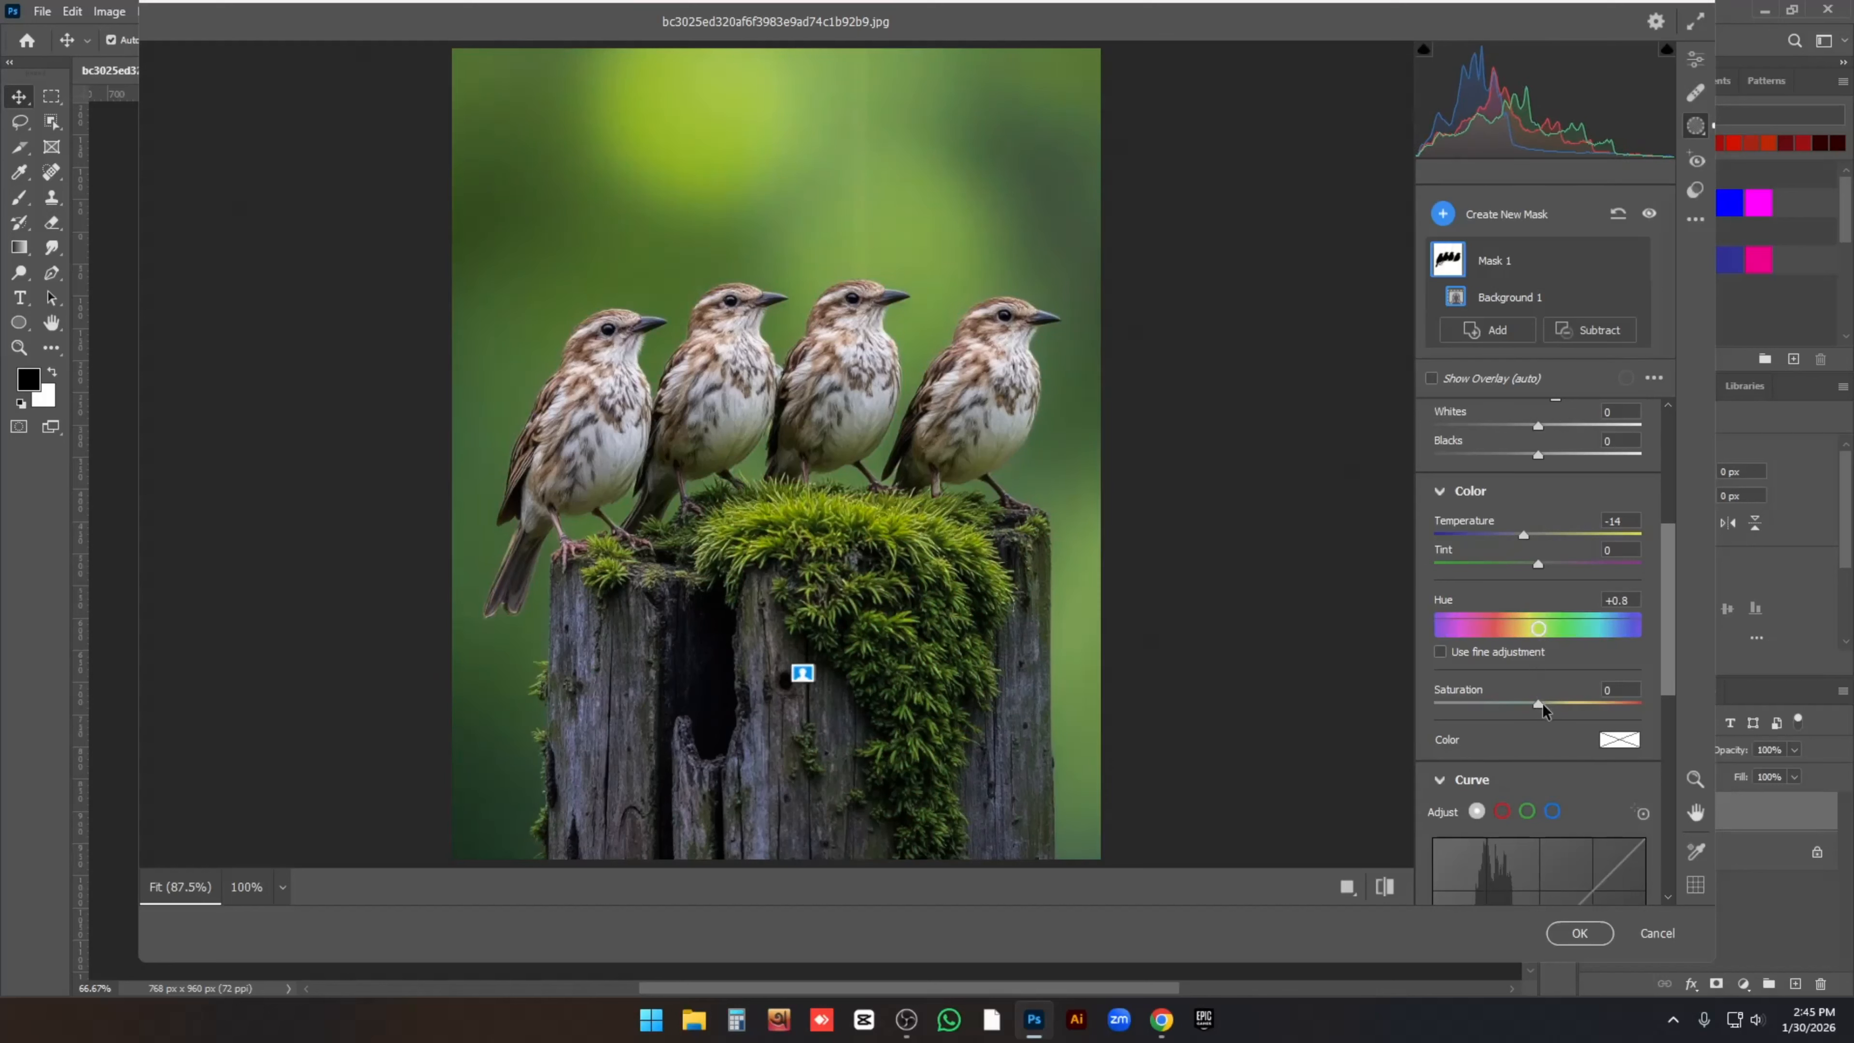
mouse_move(1542, 702)
mouse_down()
mouse_move(1582, 698)
mouse_move(1473, 703)
mouse_move(1533, 696)
mouse_up()
- Set the background mask's exposure to -0.55 and apply the filter to the layer
scroll(1511, 556, up, 5)
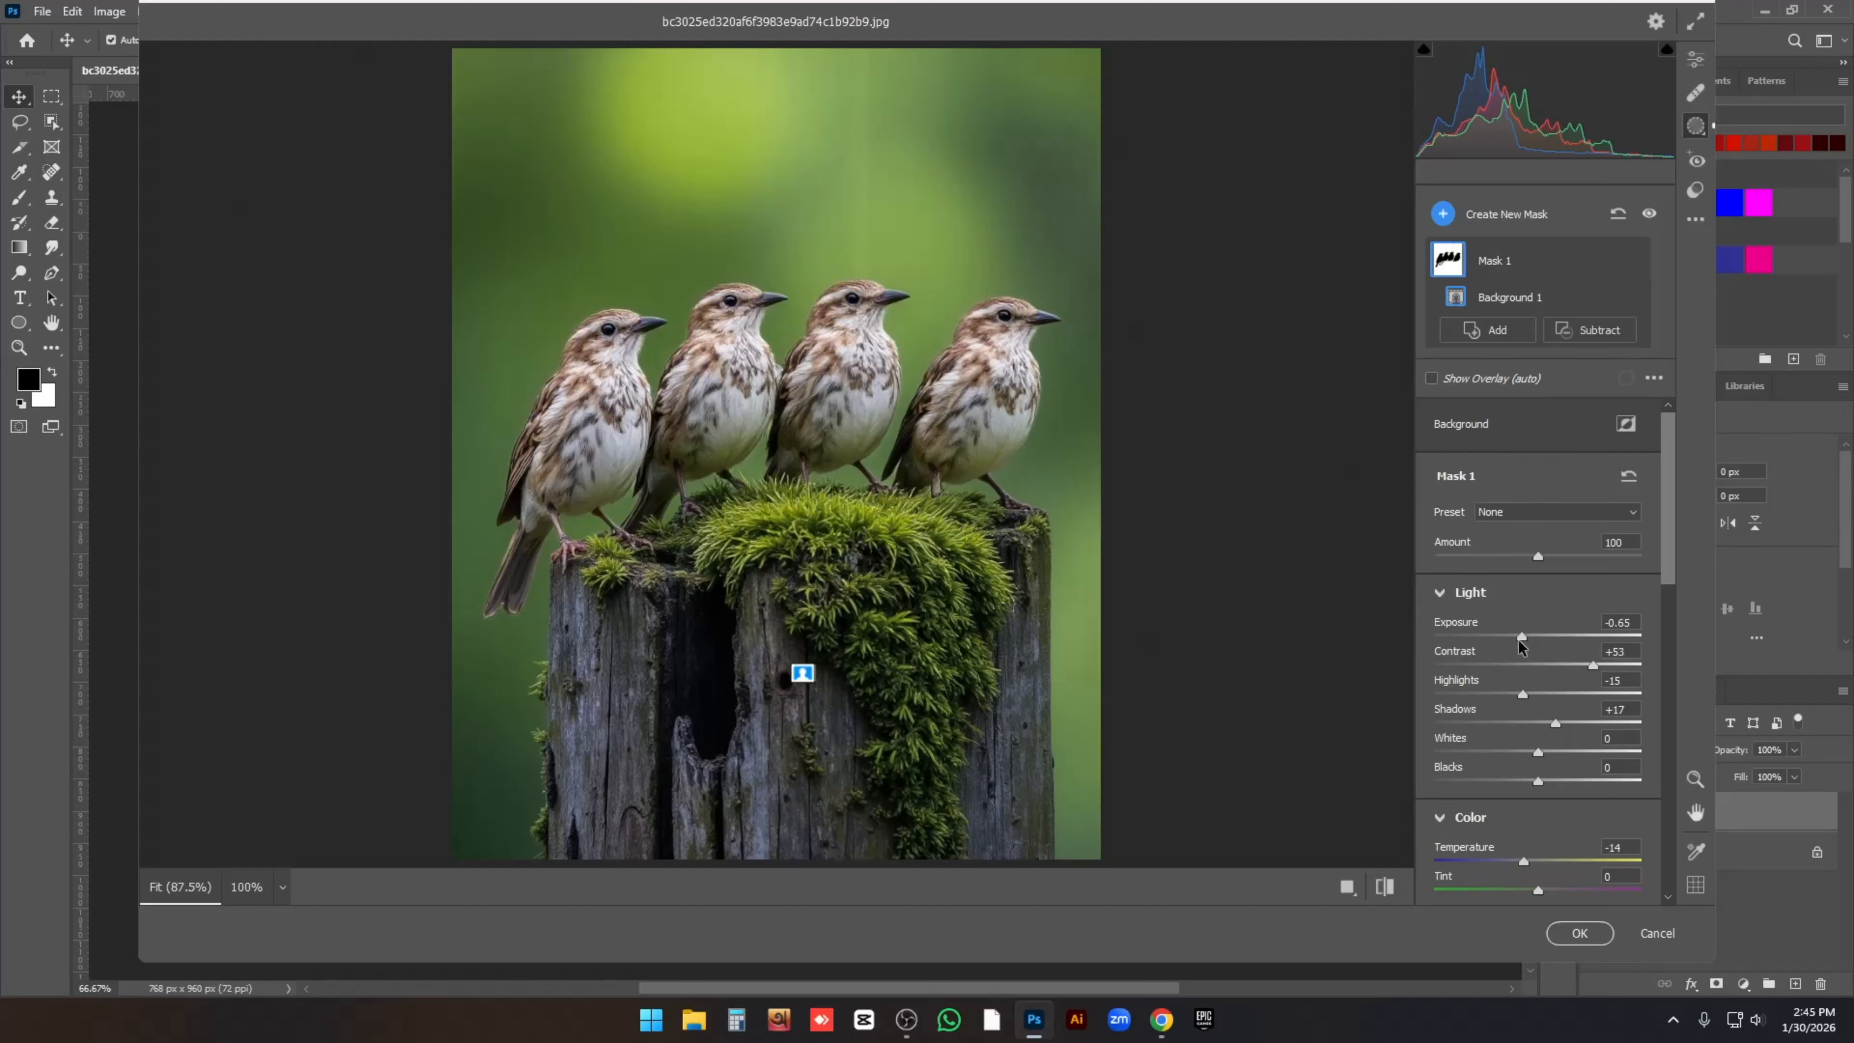
drag(1521, 639, 1523, 636)
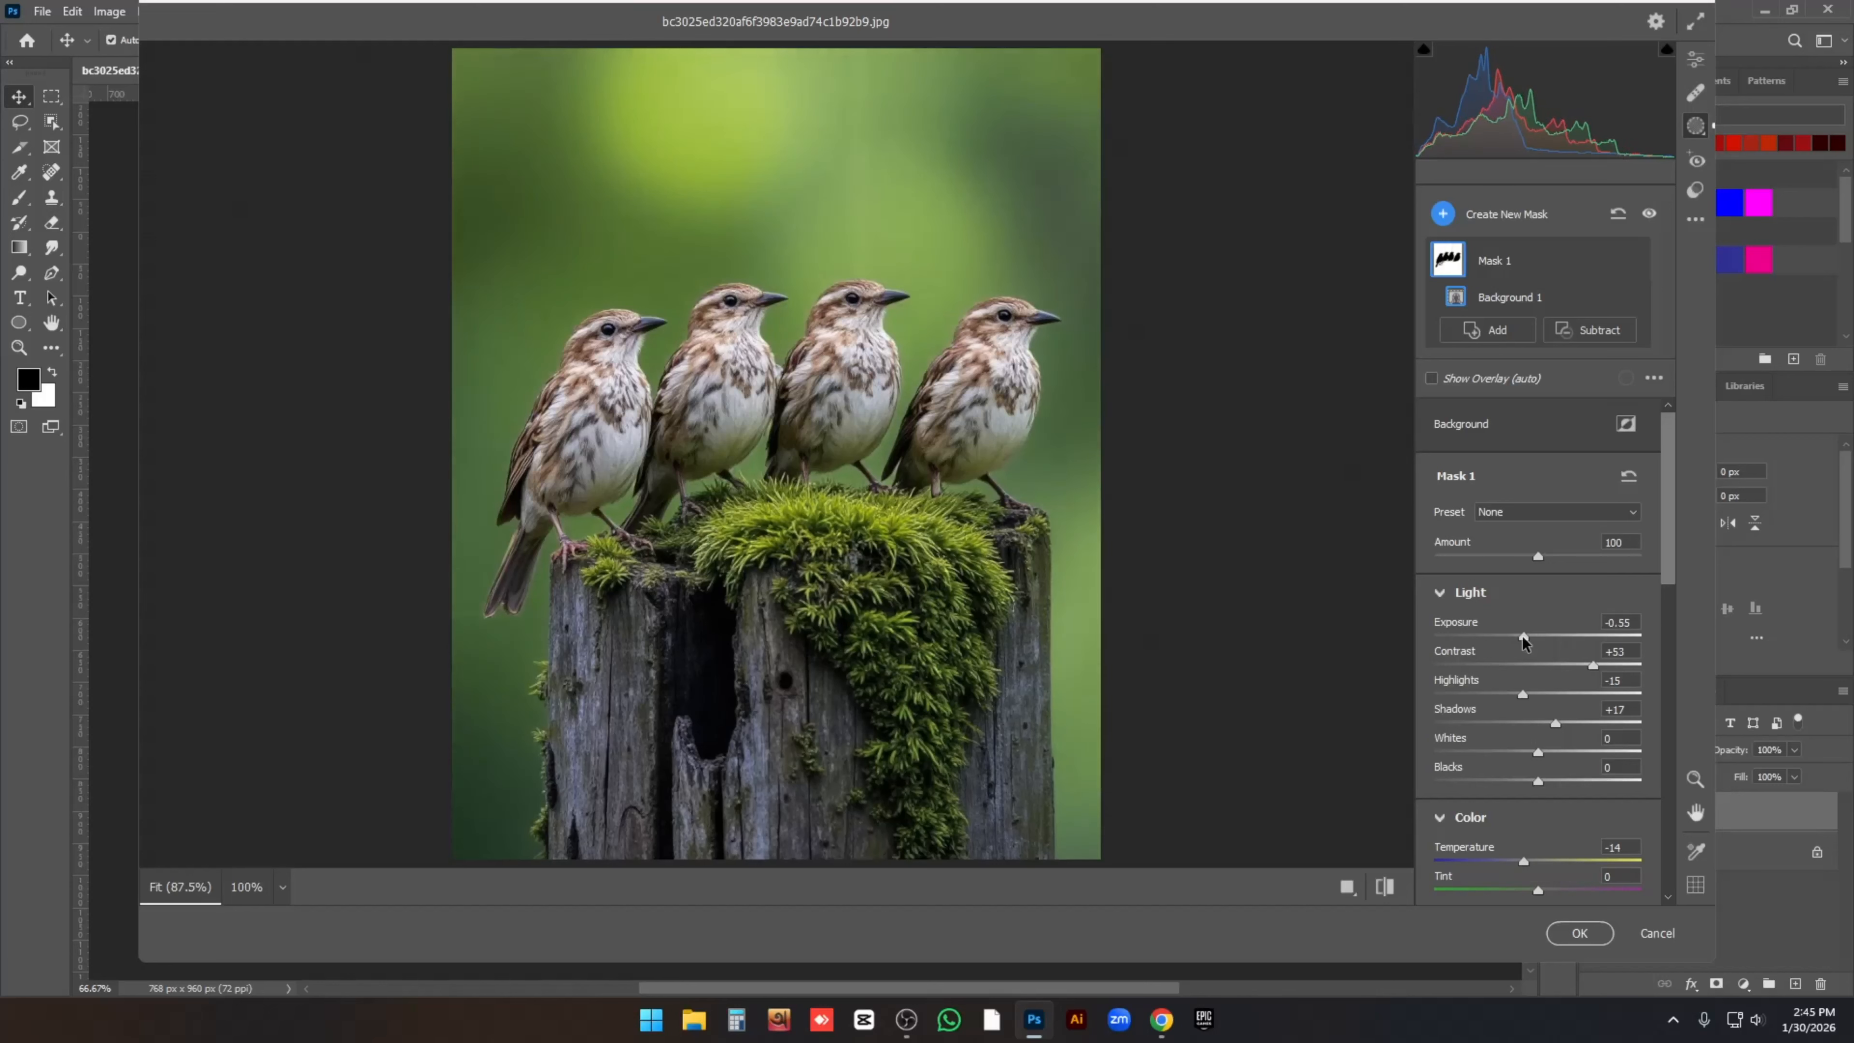
click(1579, 934)
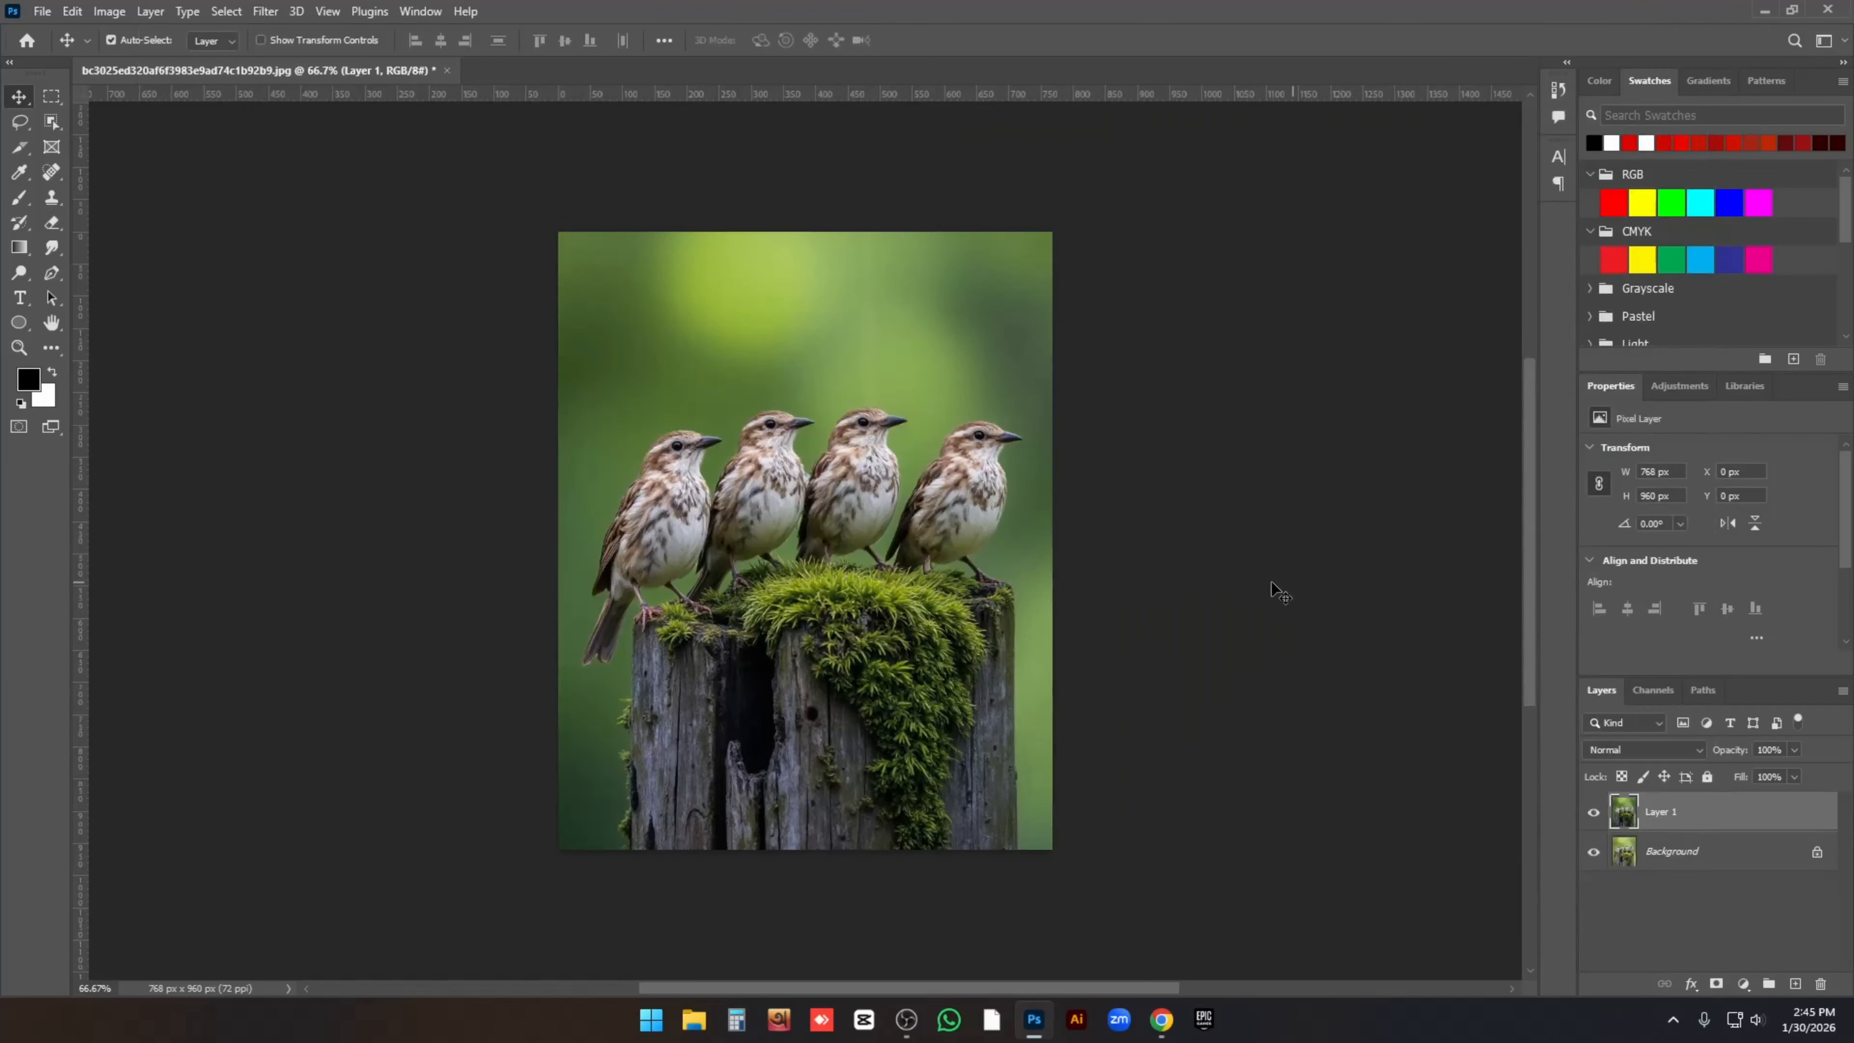
- Reopen the Camera Raw Filter on the layer and create a mask that selects the birds as the subject
scroll(1070, 593, down, 1)
click(259, 12)
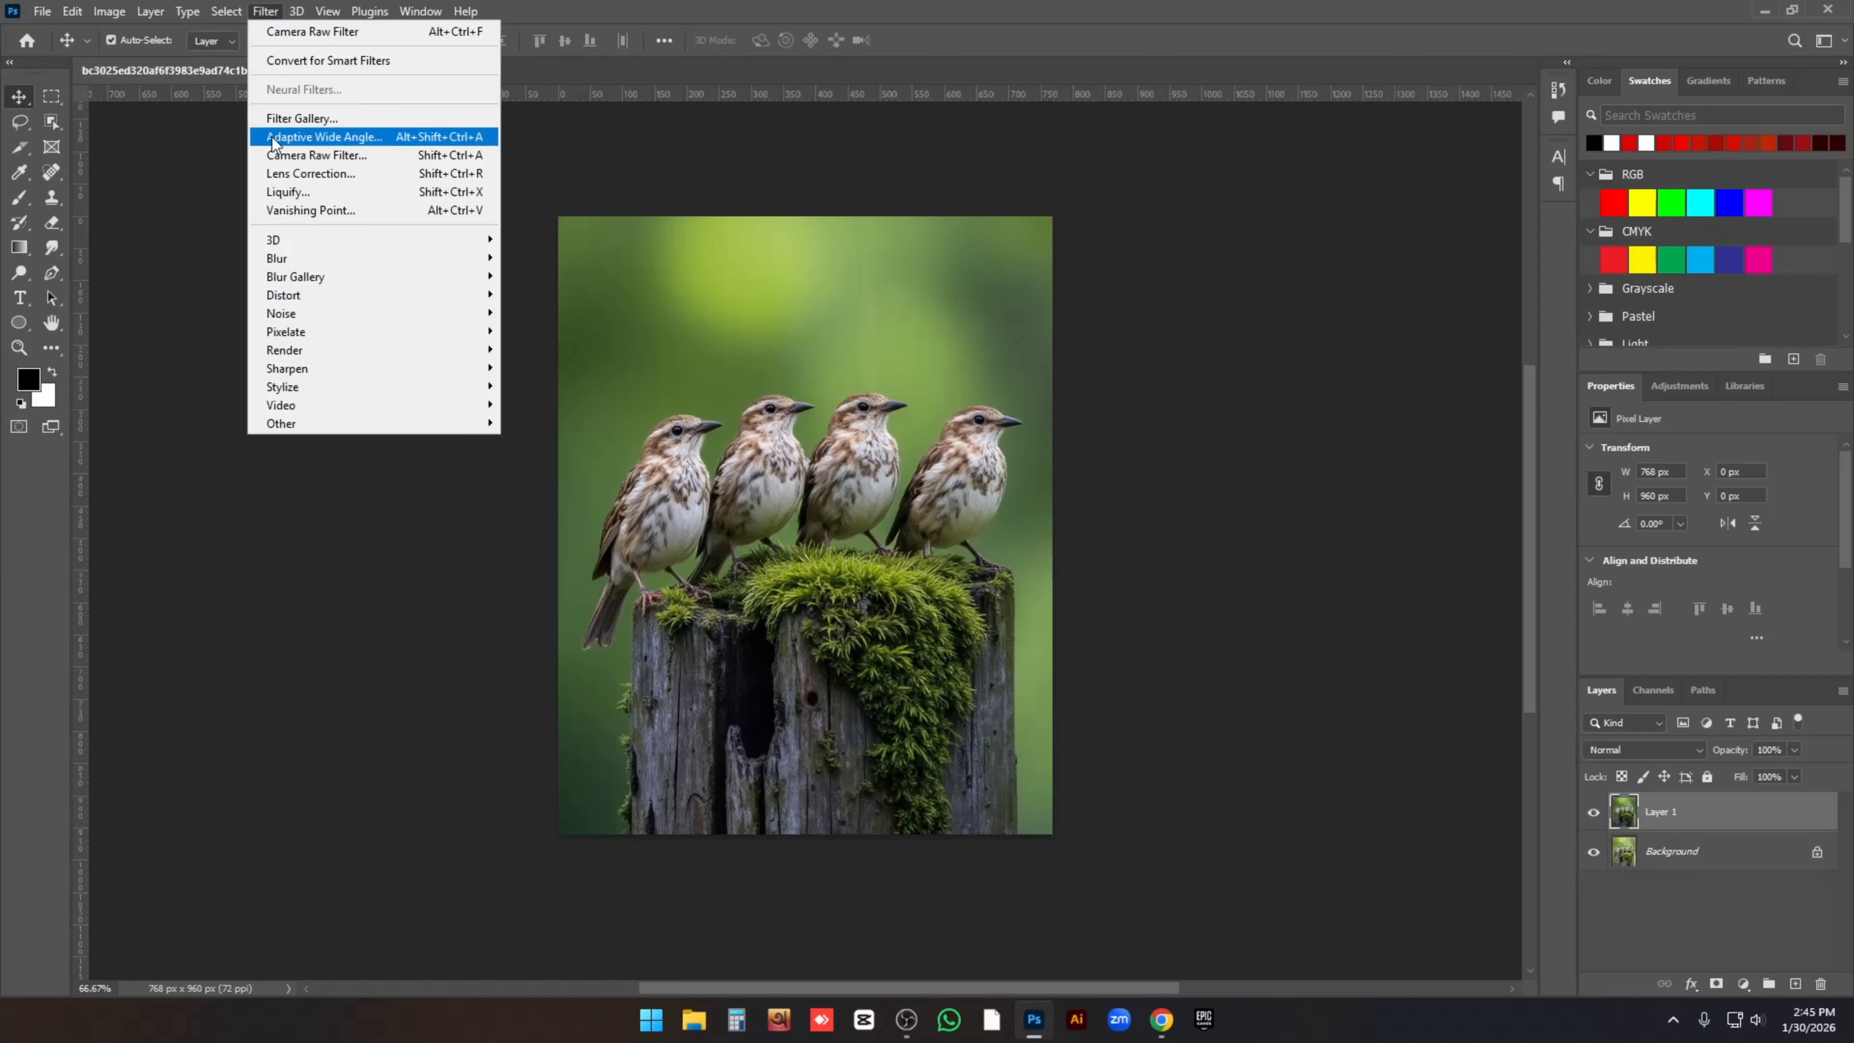
click(323, 155)
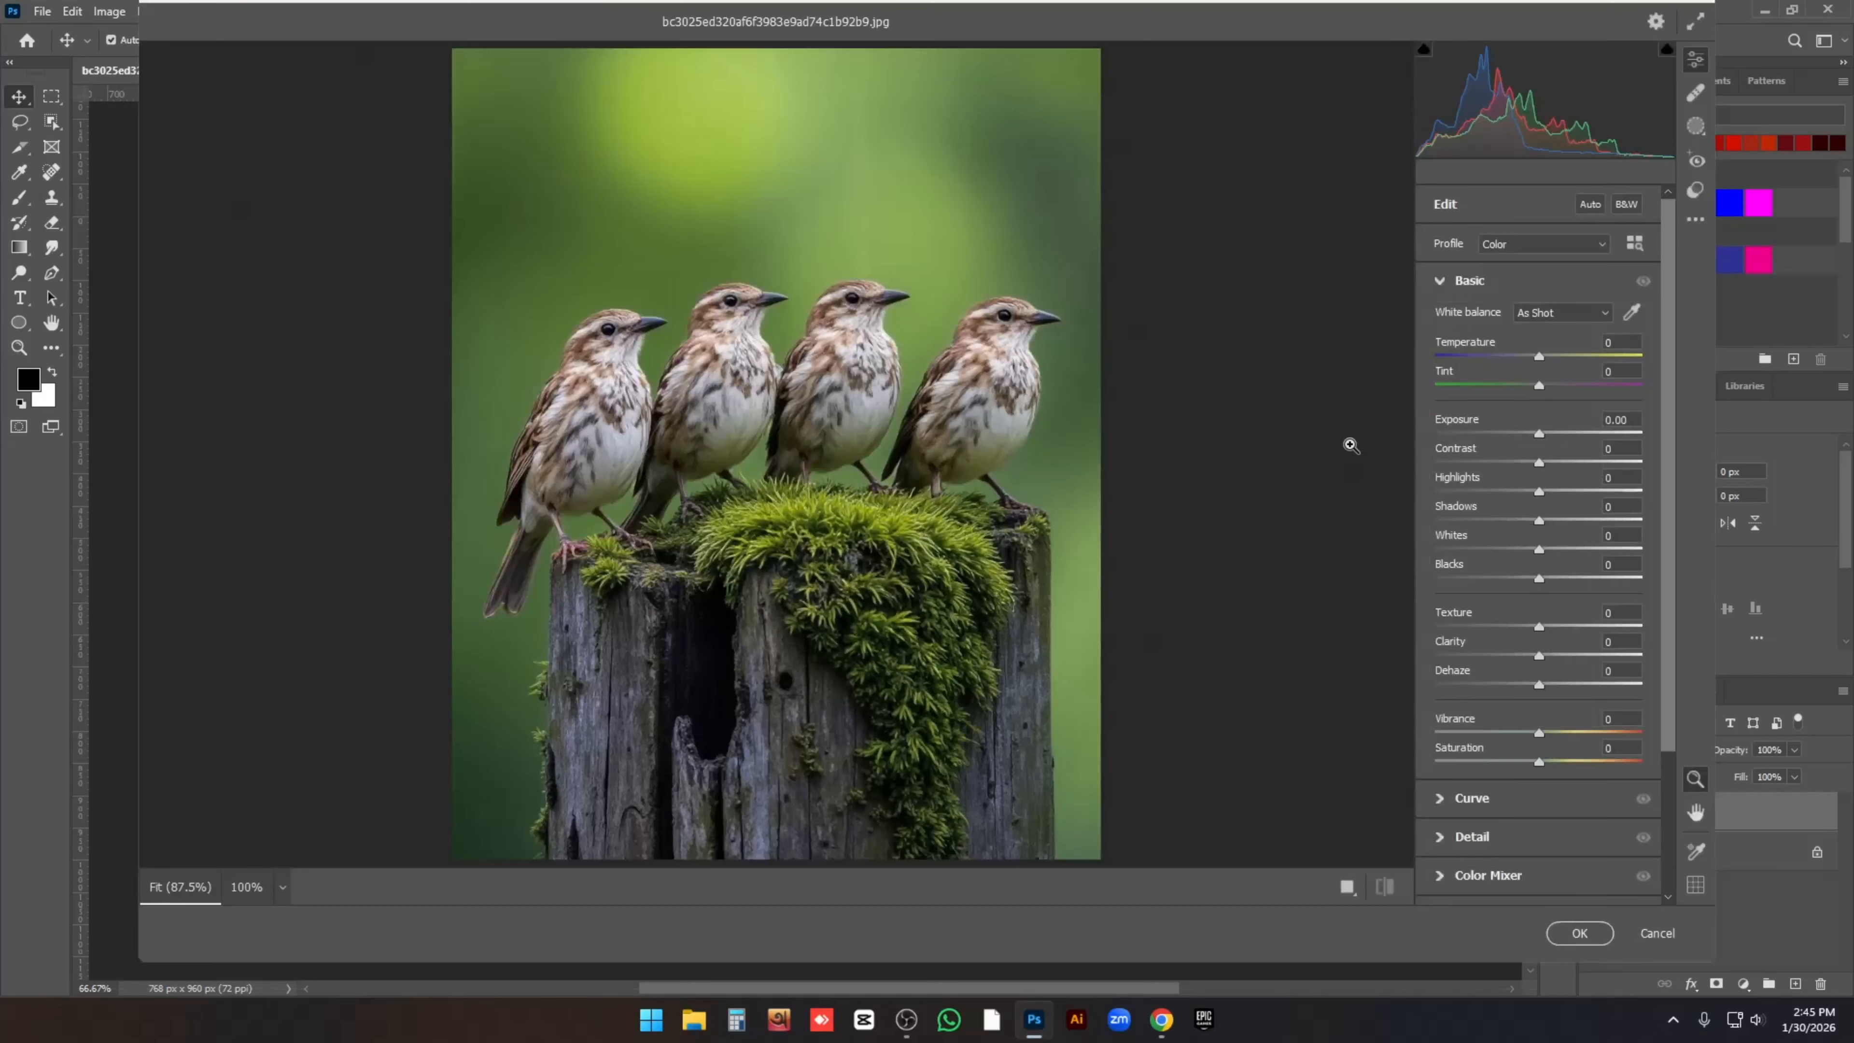
click(1696, 126)
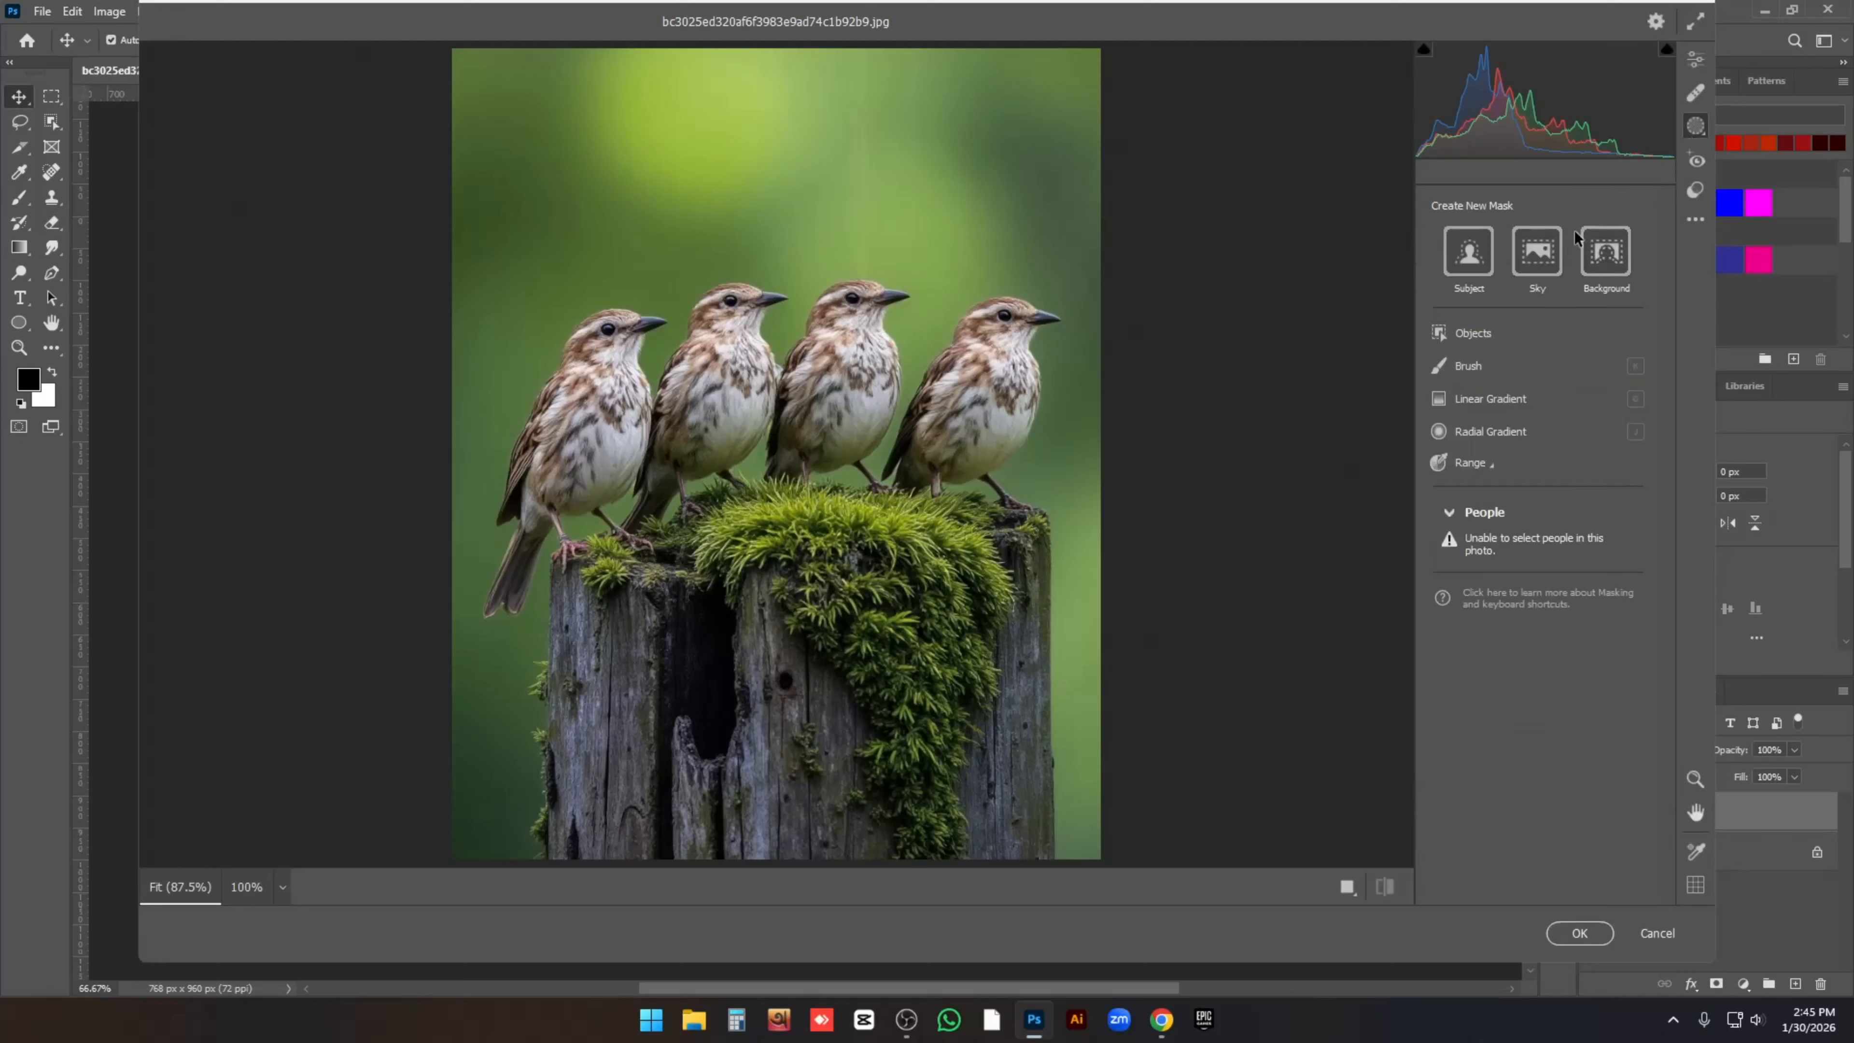
click(1469, 252)
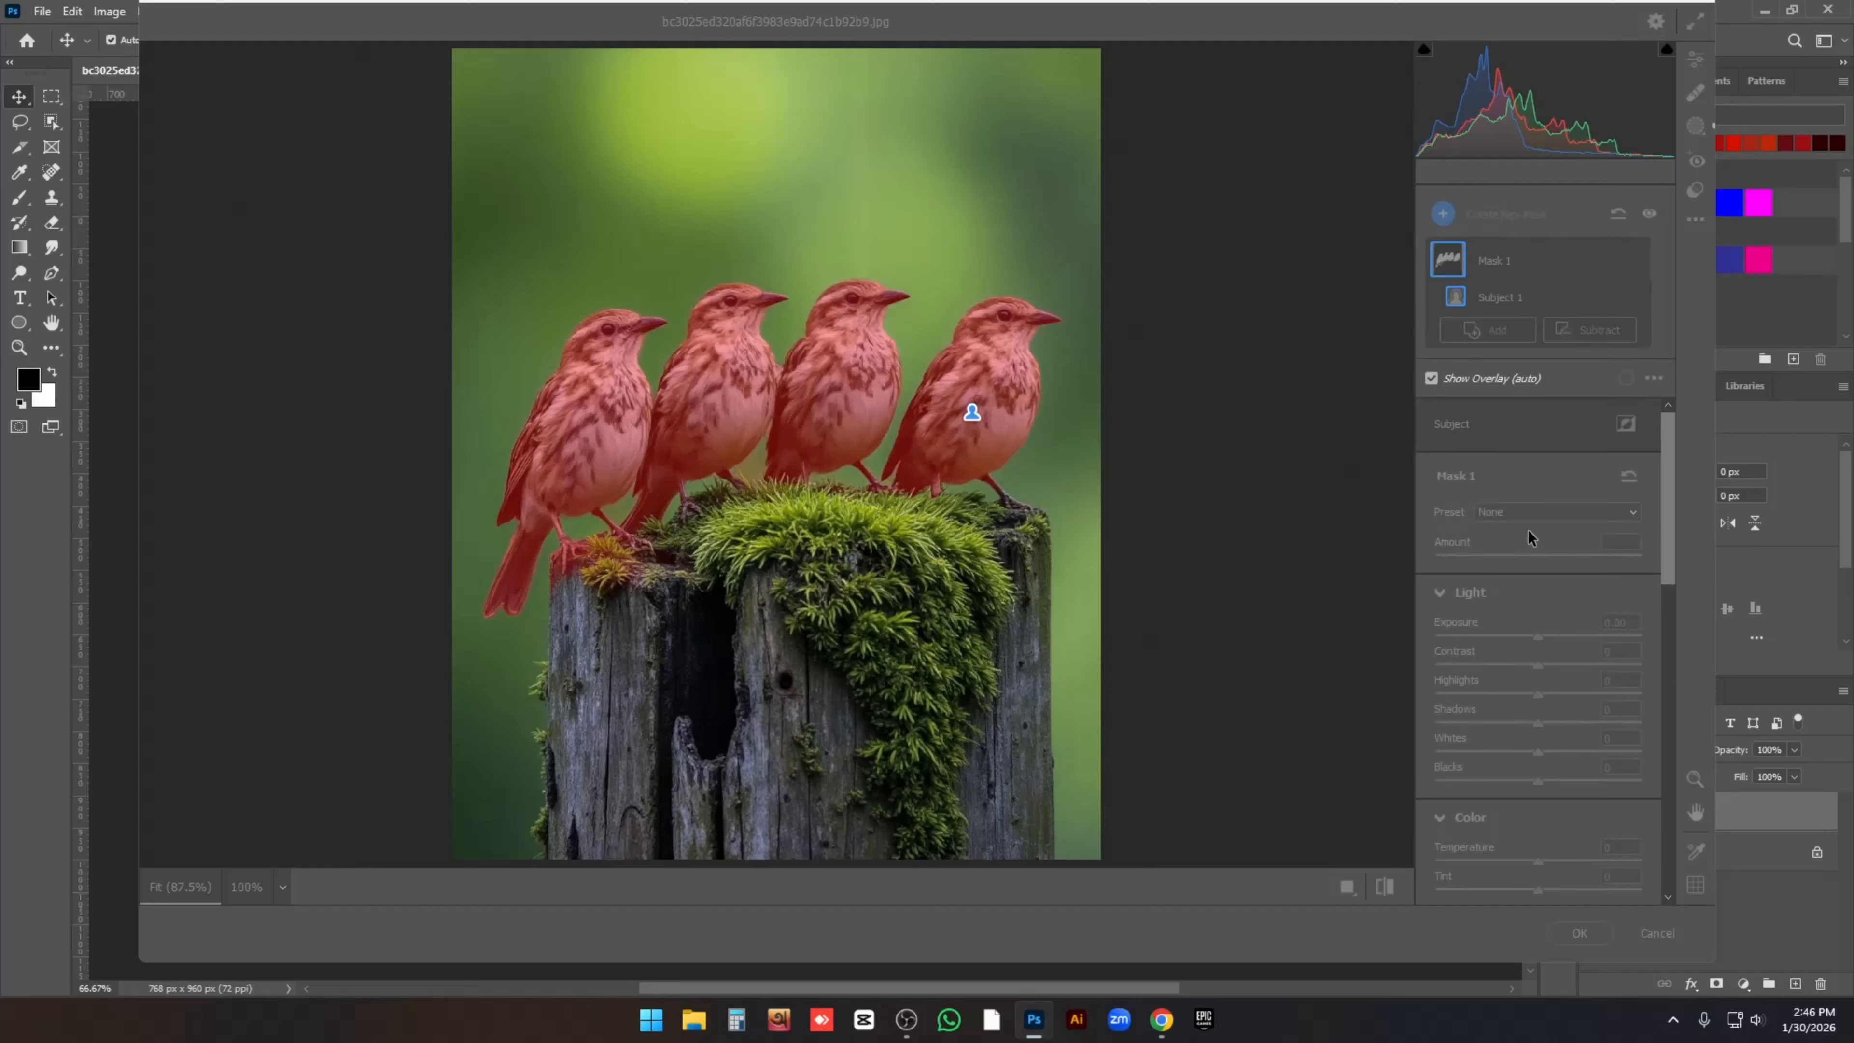
- Set the subject mask's exposure to -0.05, contrast to +24, highlights to +6 and shadows to -19
drag(1539, 638, 1542, 637)
scroll(1542, 641, down, 2)
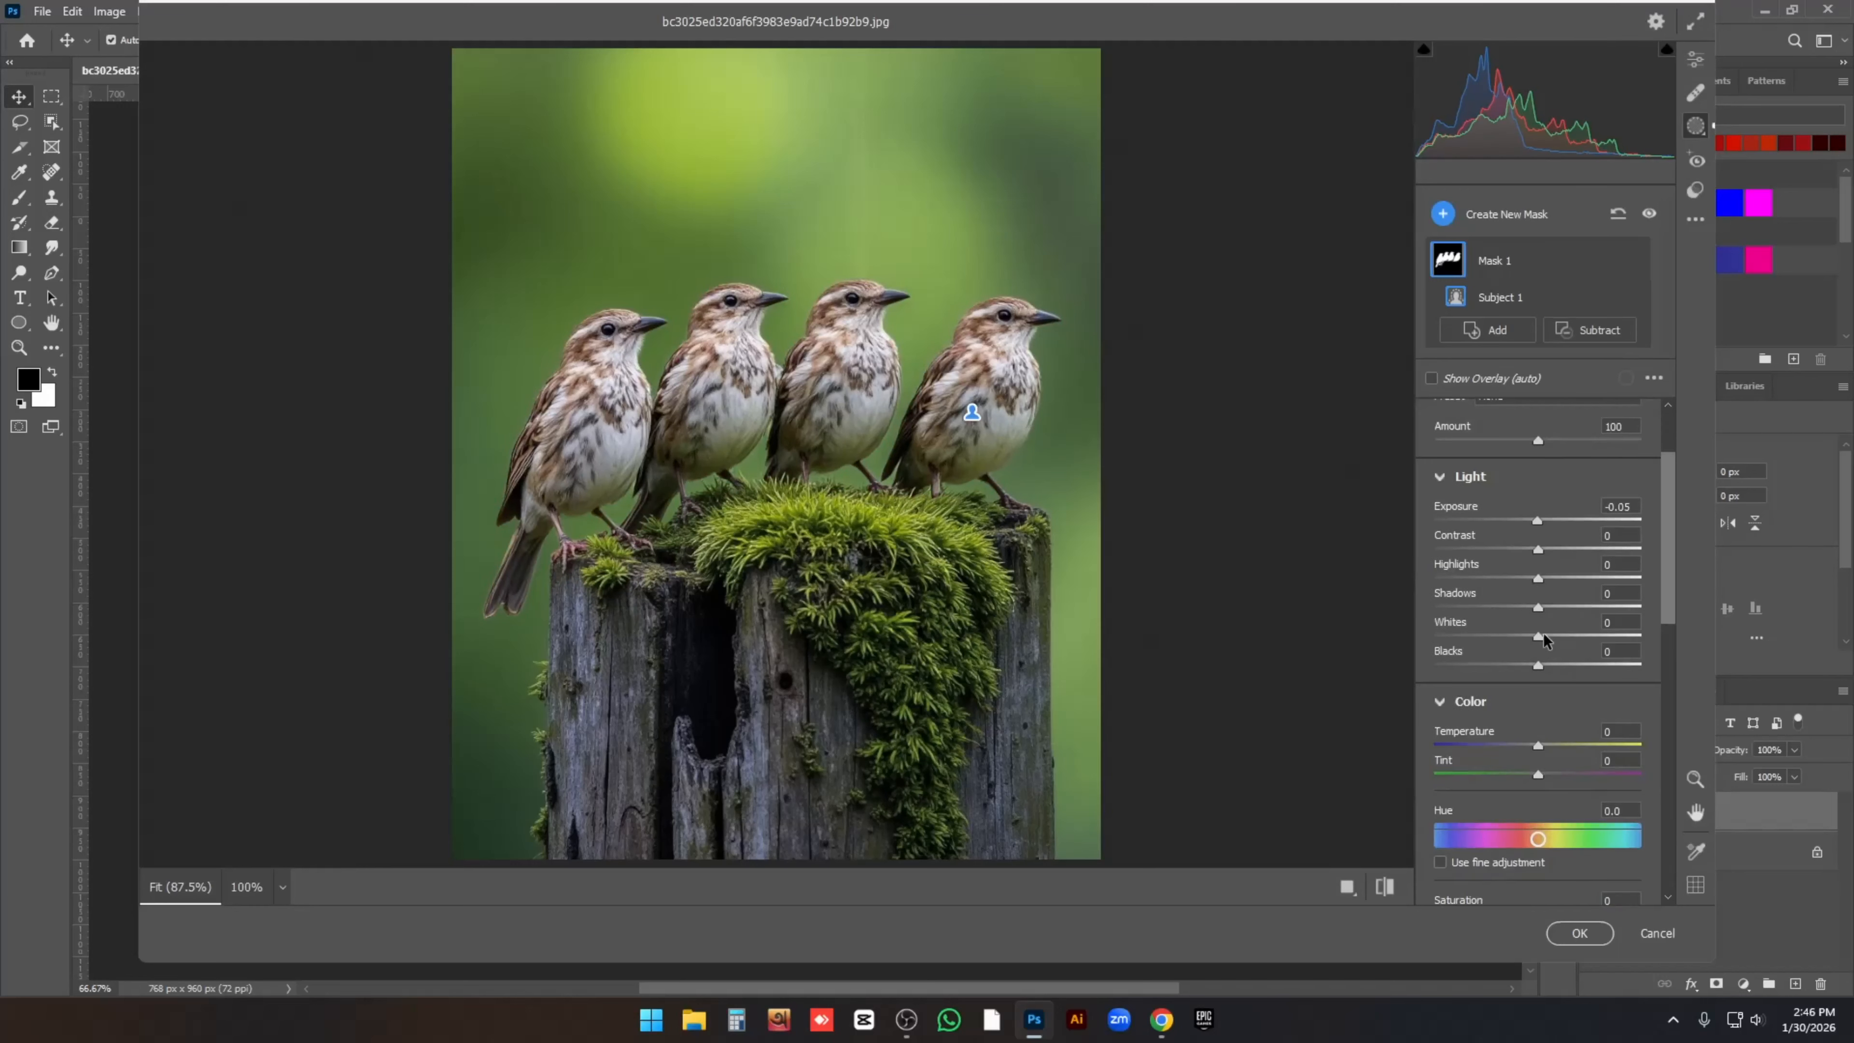
drag(1538, 549, 1562, 553)
drag(1538, 579, 1519, 612)
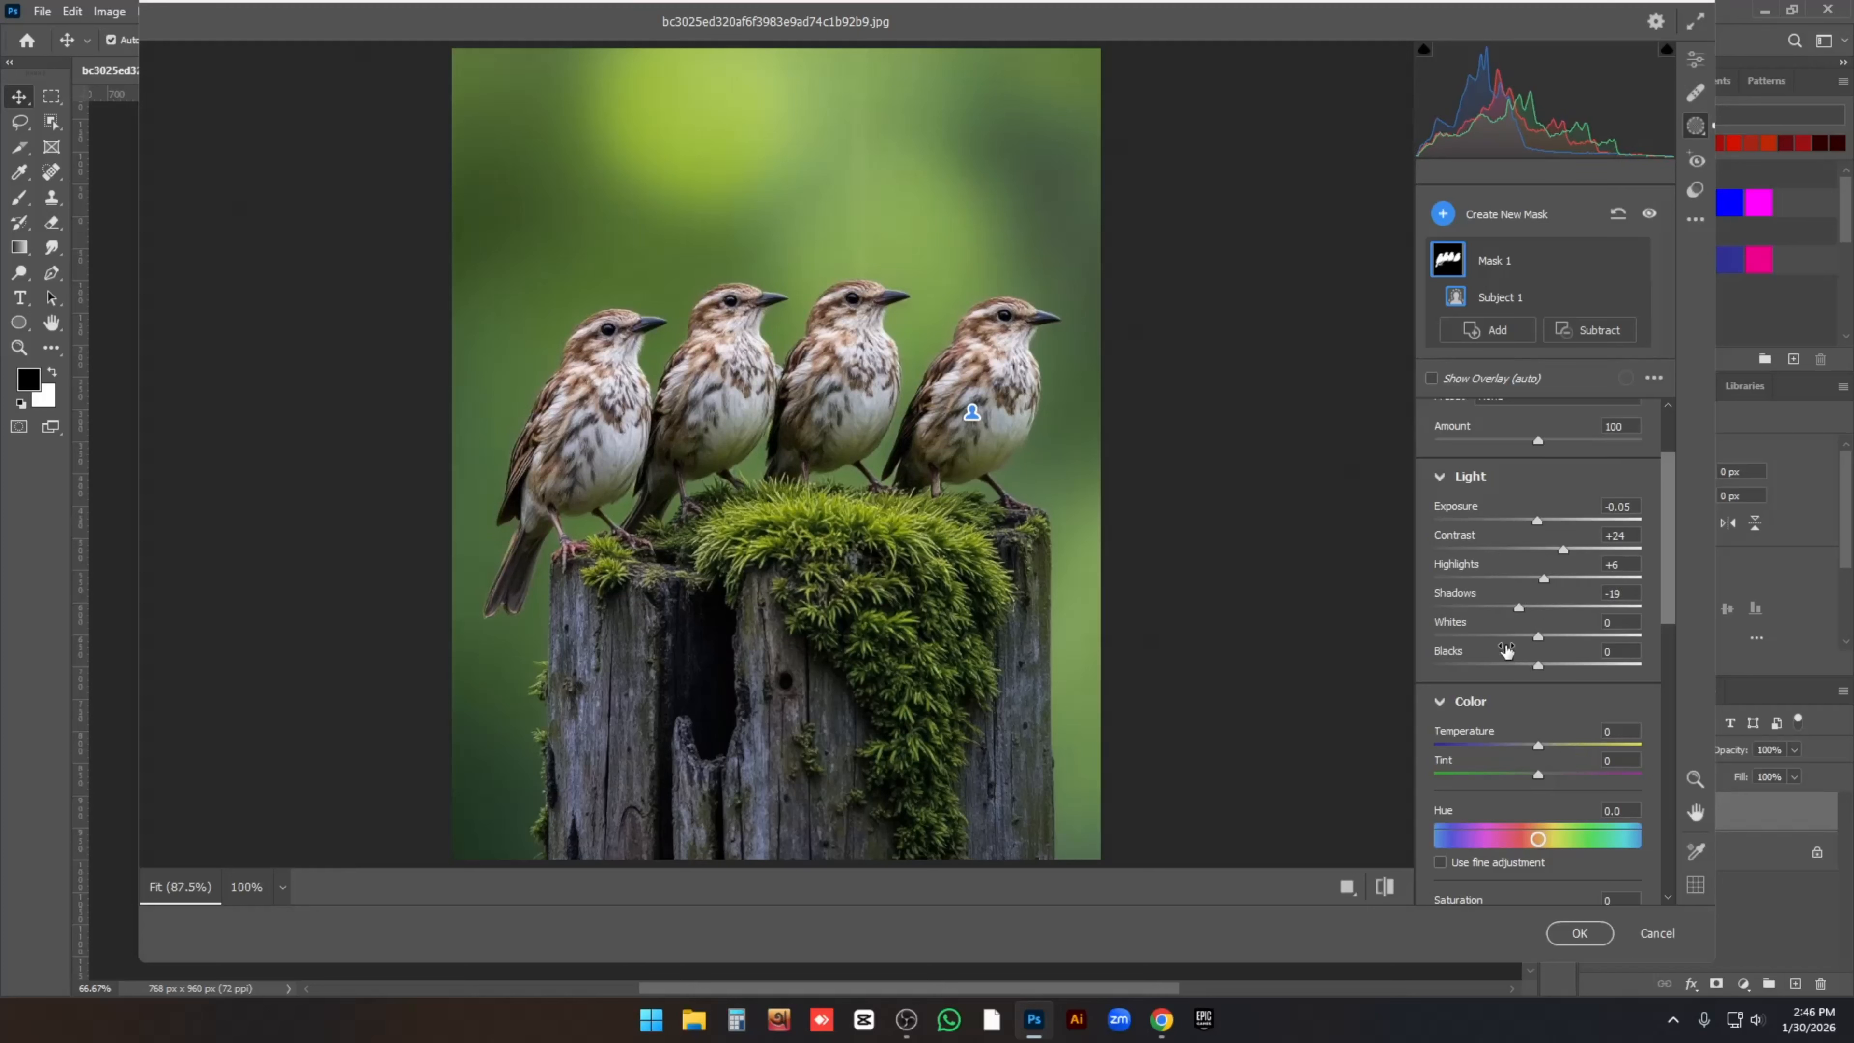
- Try adding a linear gradient over the lower stump to the subject mask with exposure -0.45, and undo both changes
click(1506, 340)
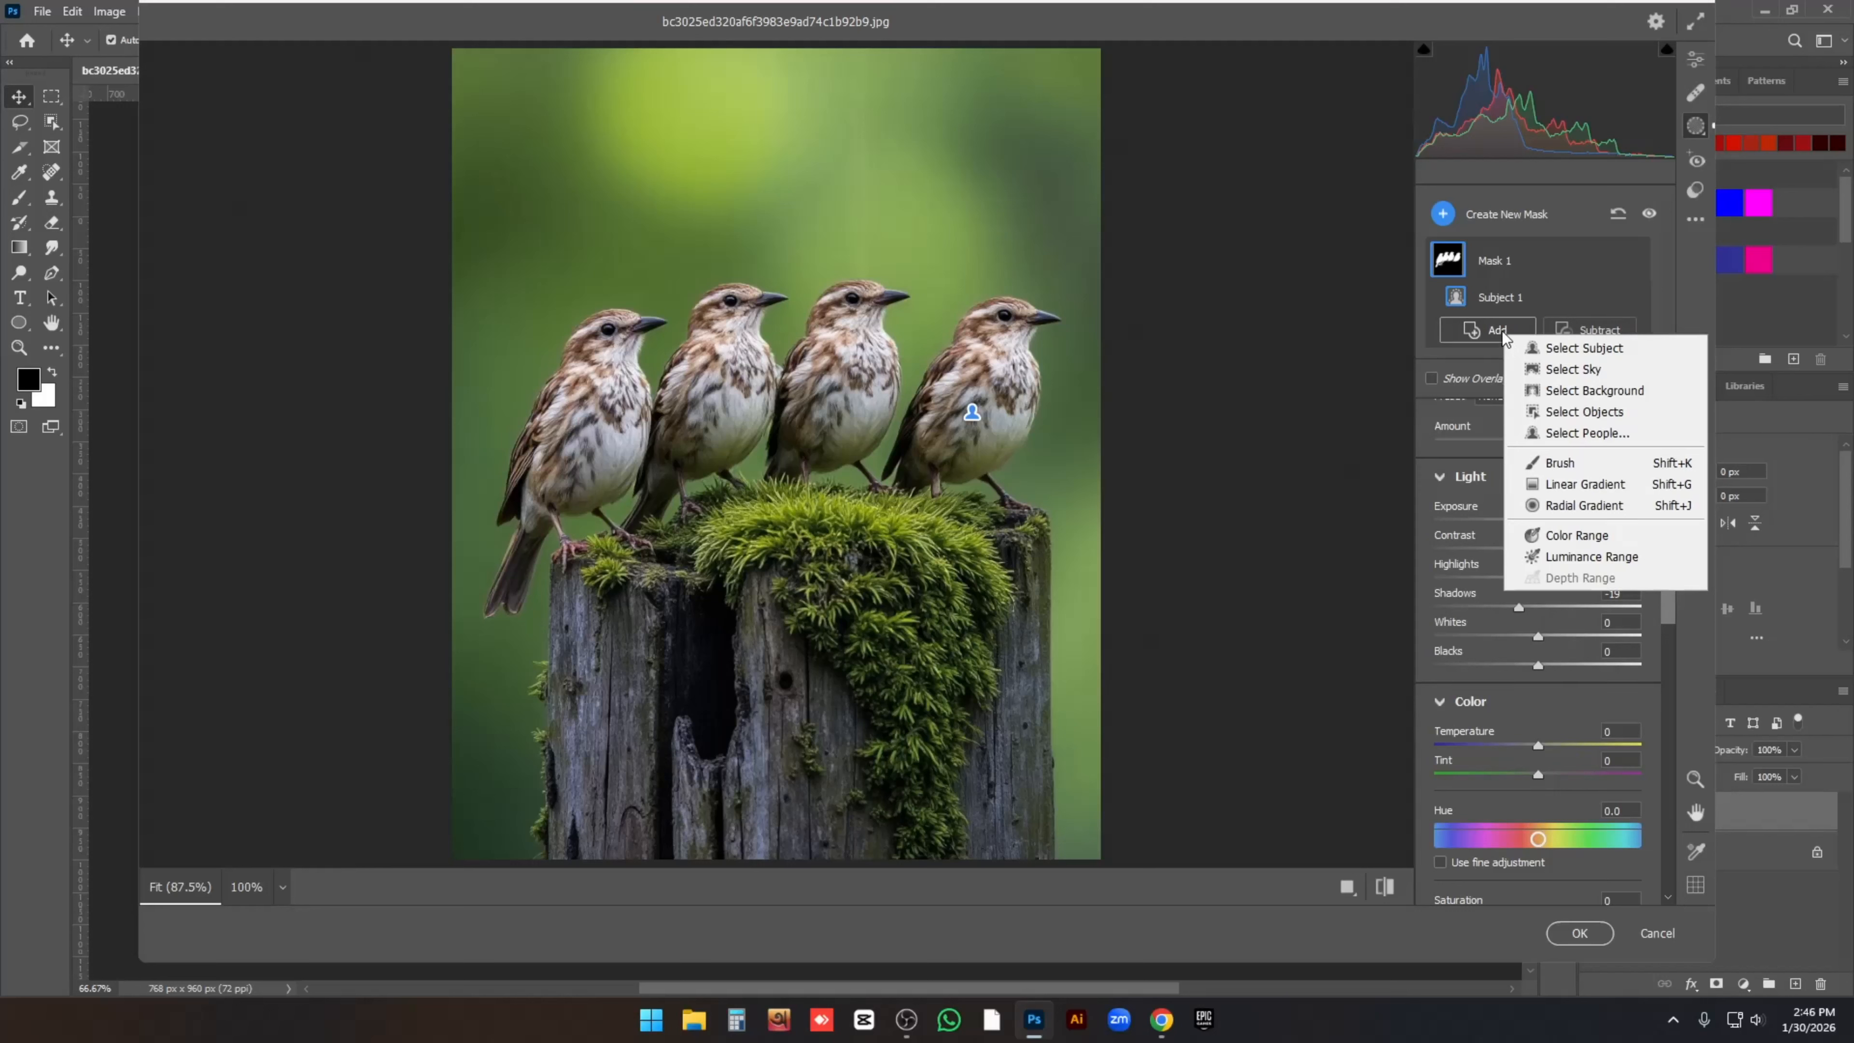
click(1585, 484)
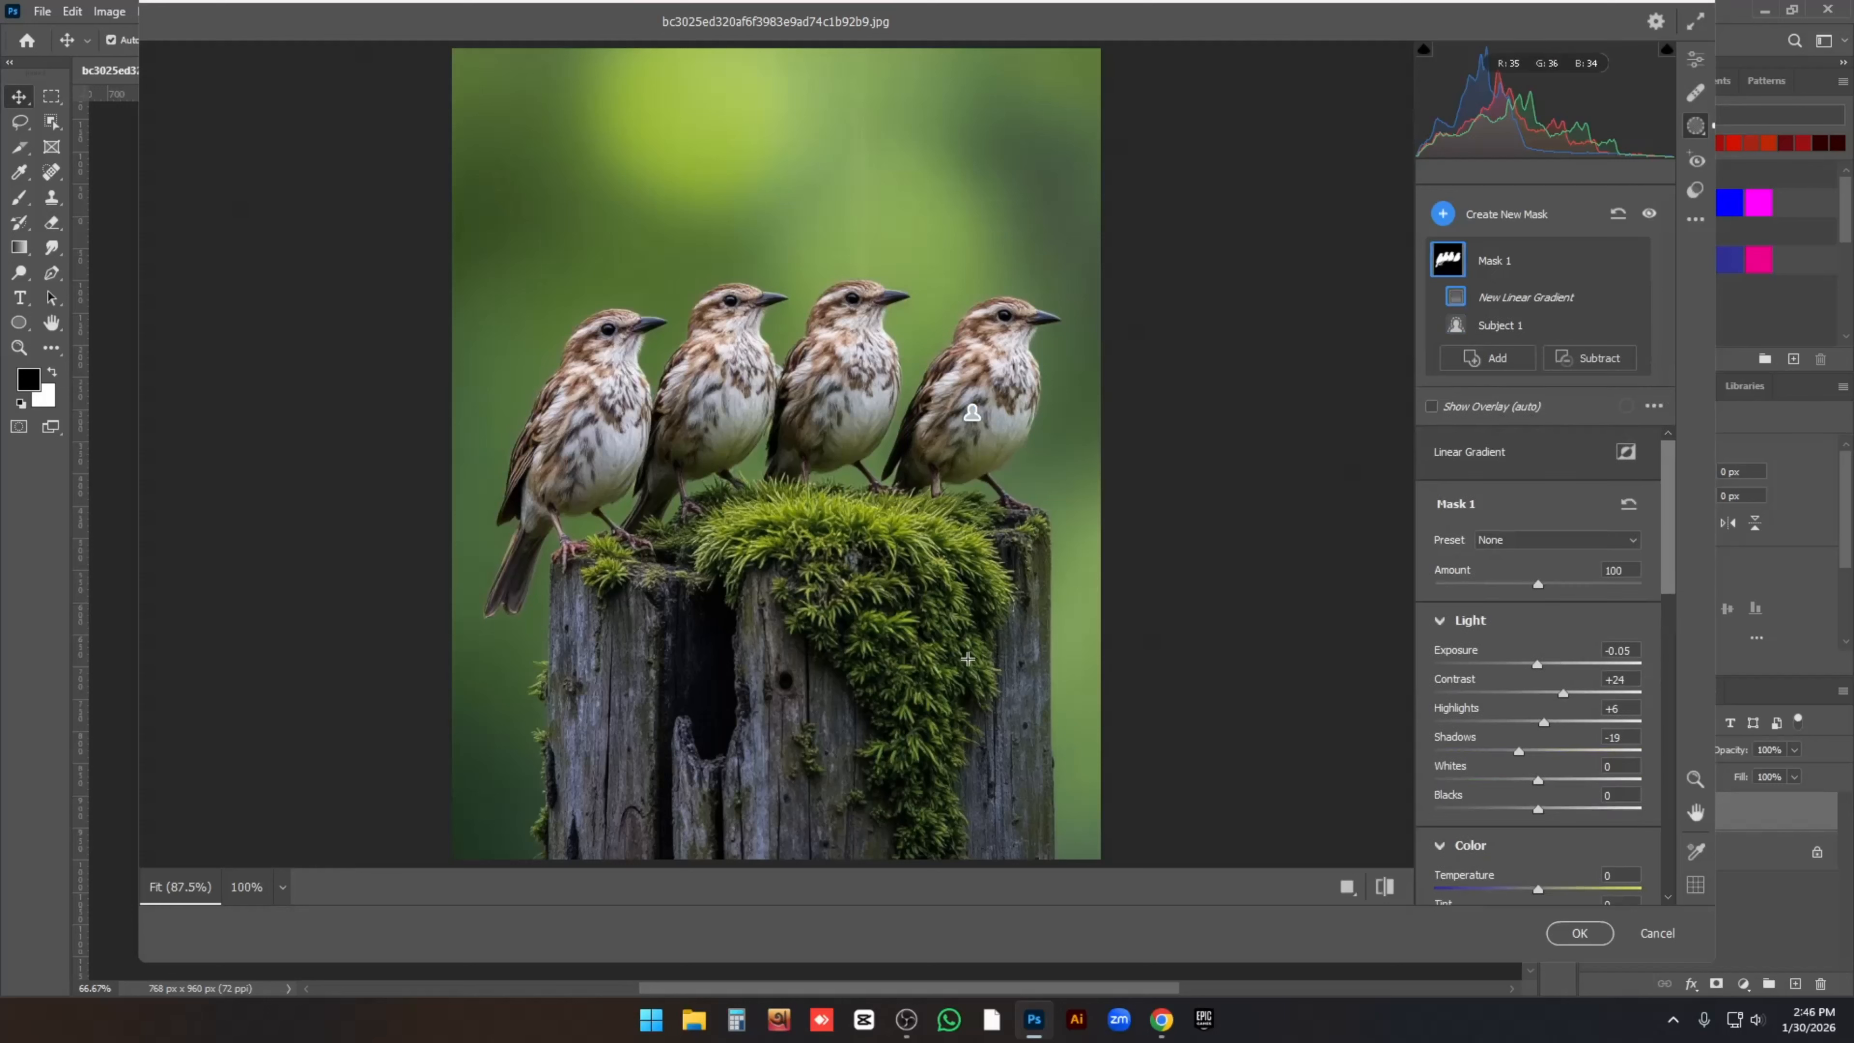
scroll(804, 710, up, 1)
scroll(806, 708, down, 4)
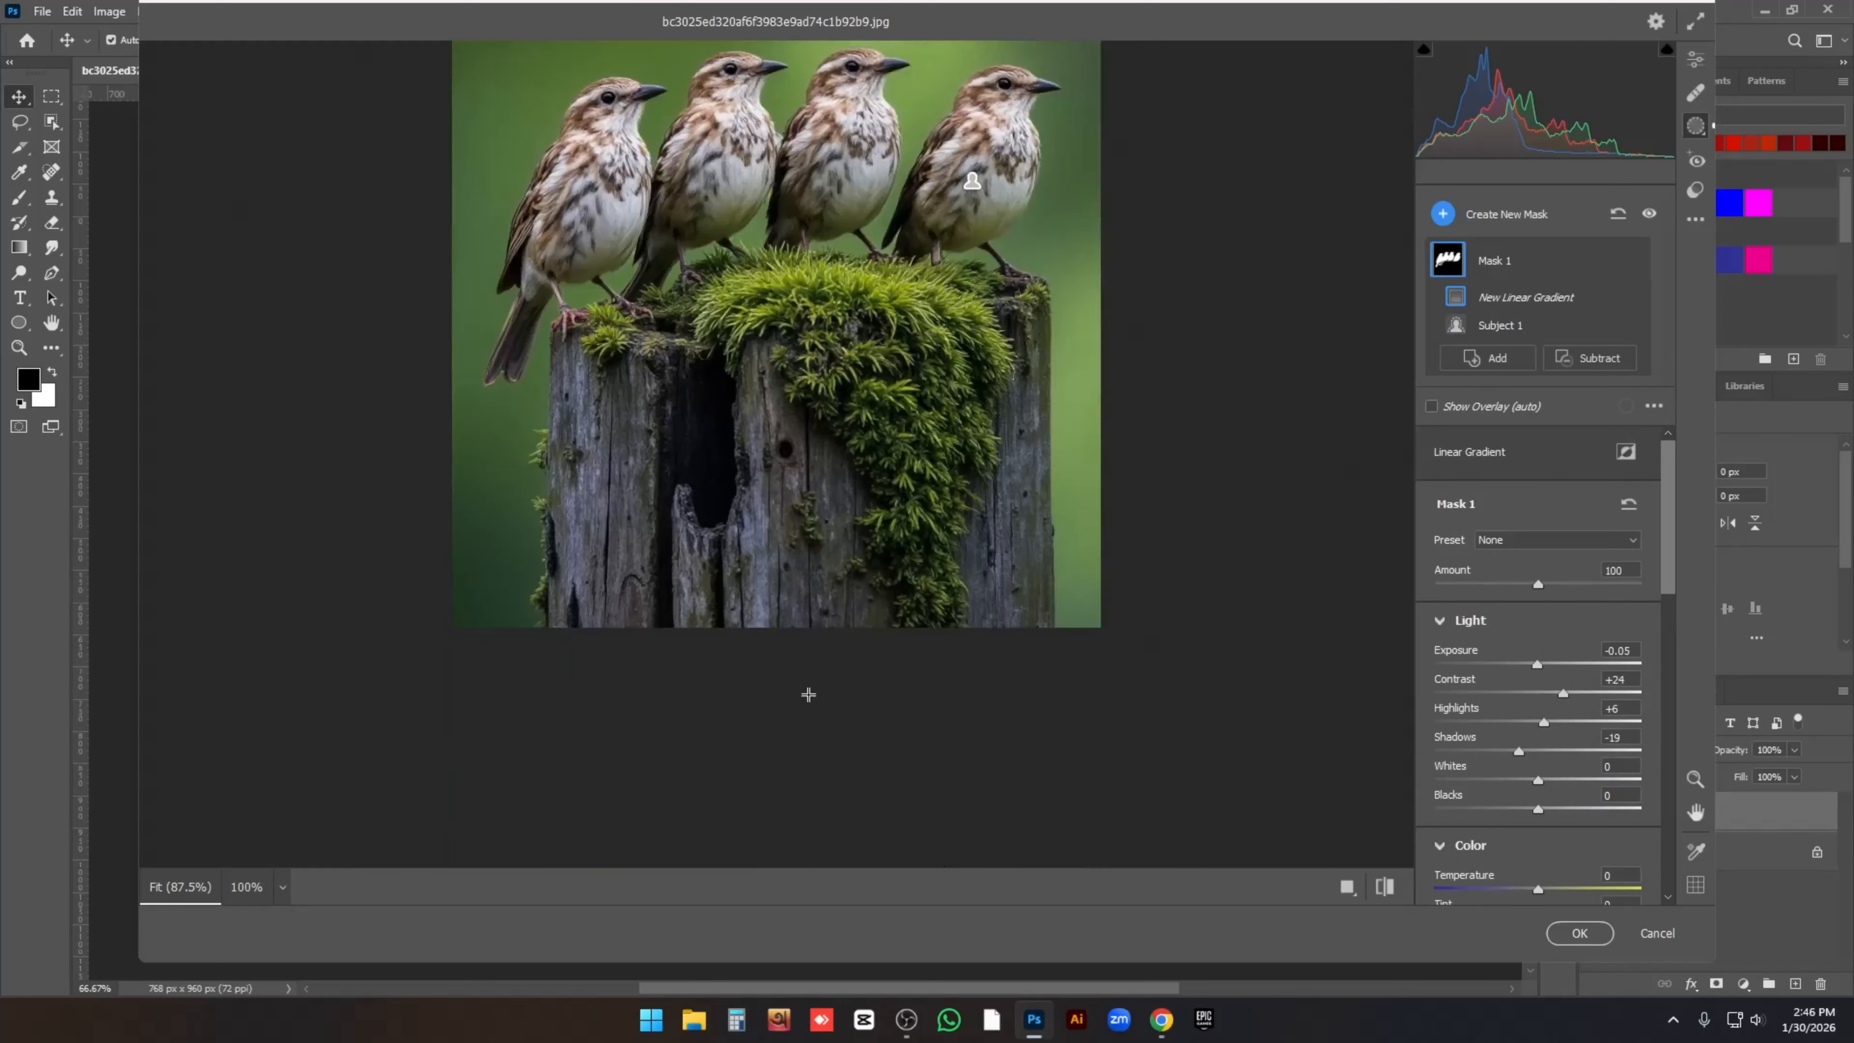
drag(795, 697, 805, 409)
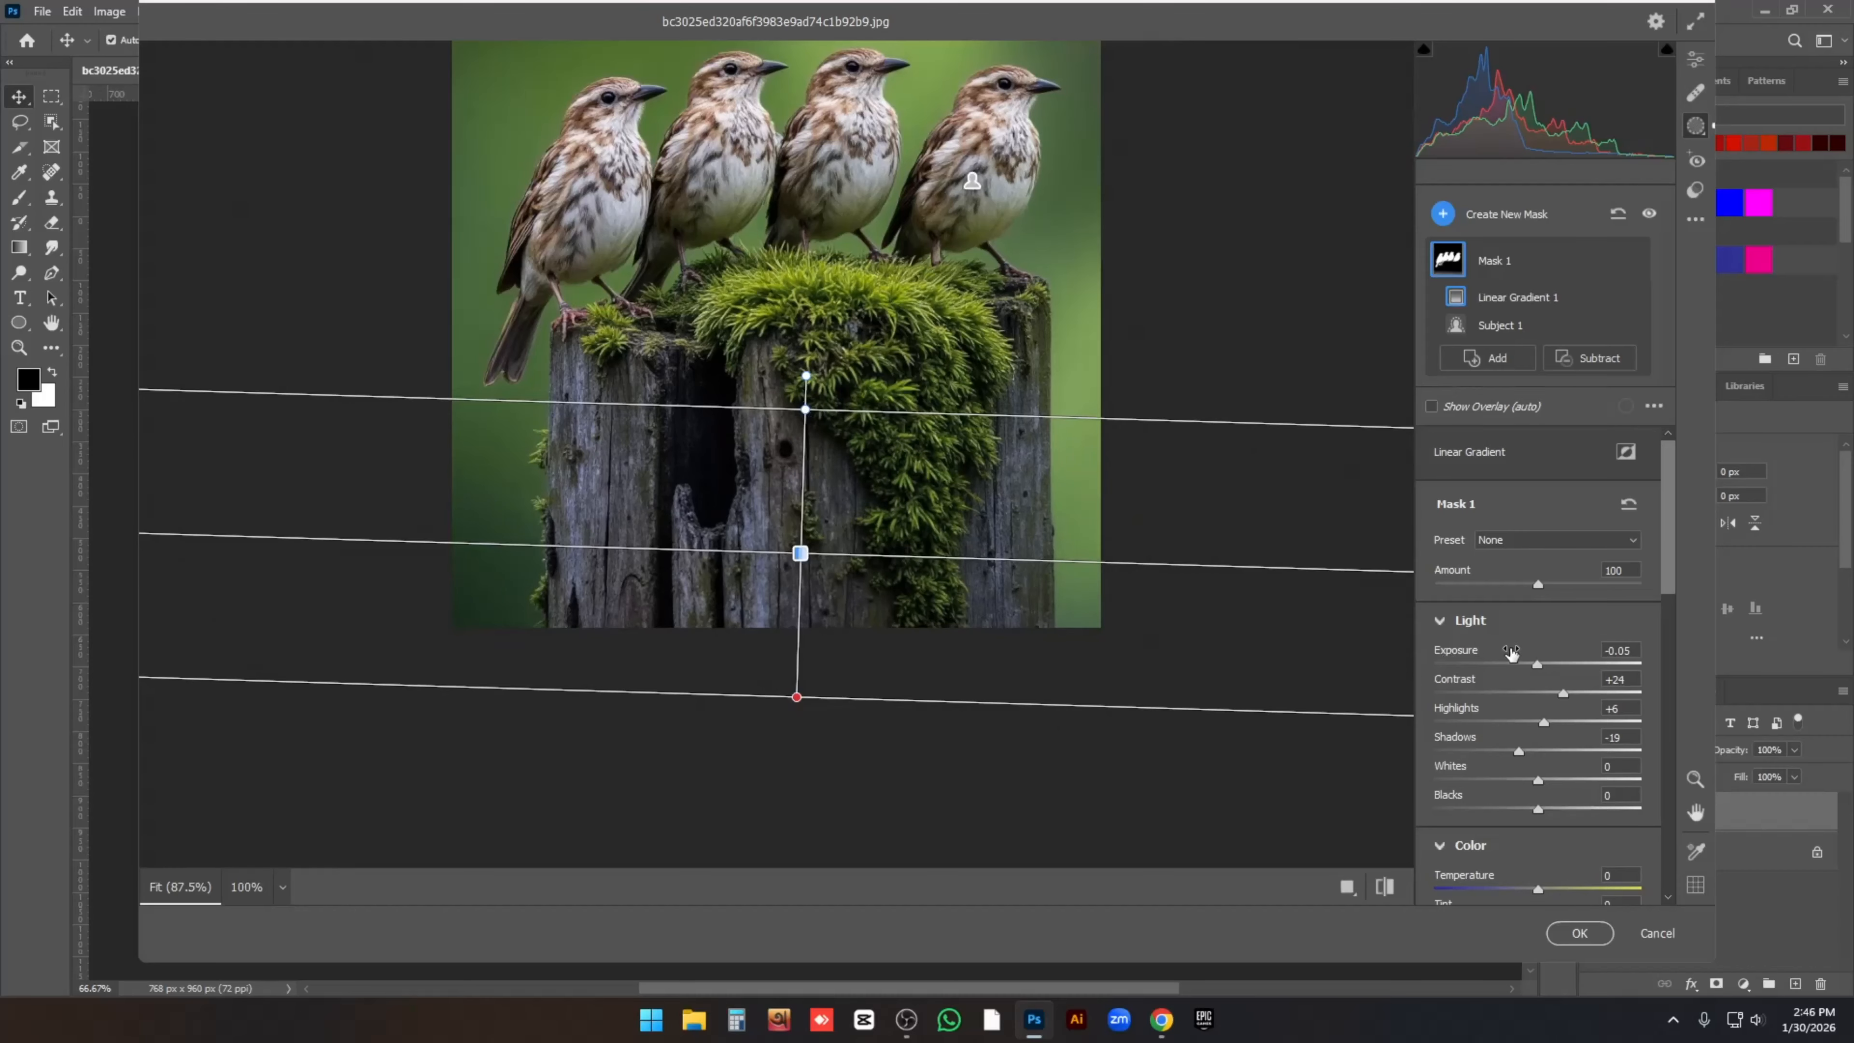
drag(1535, 666, 1525, 662)
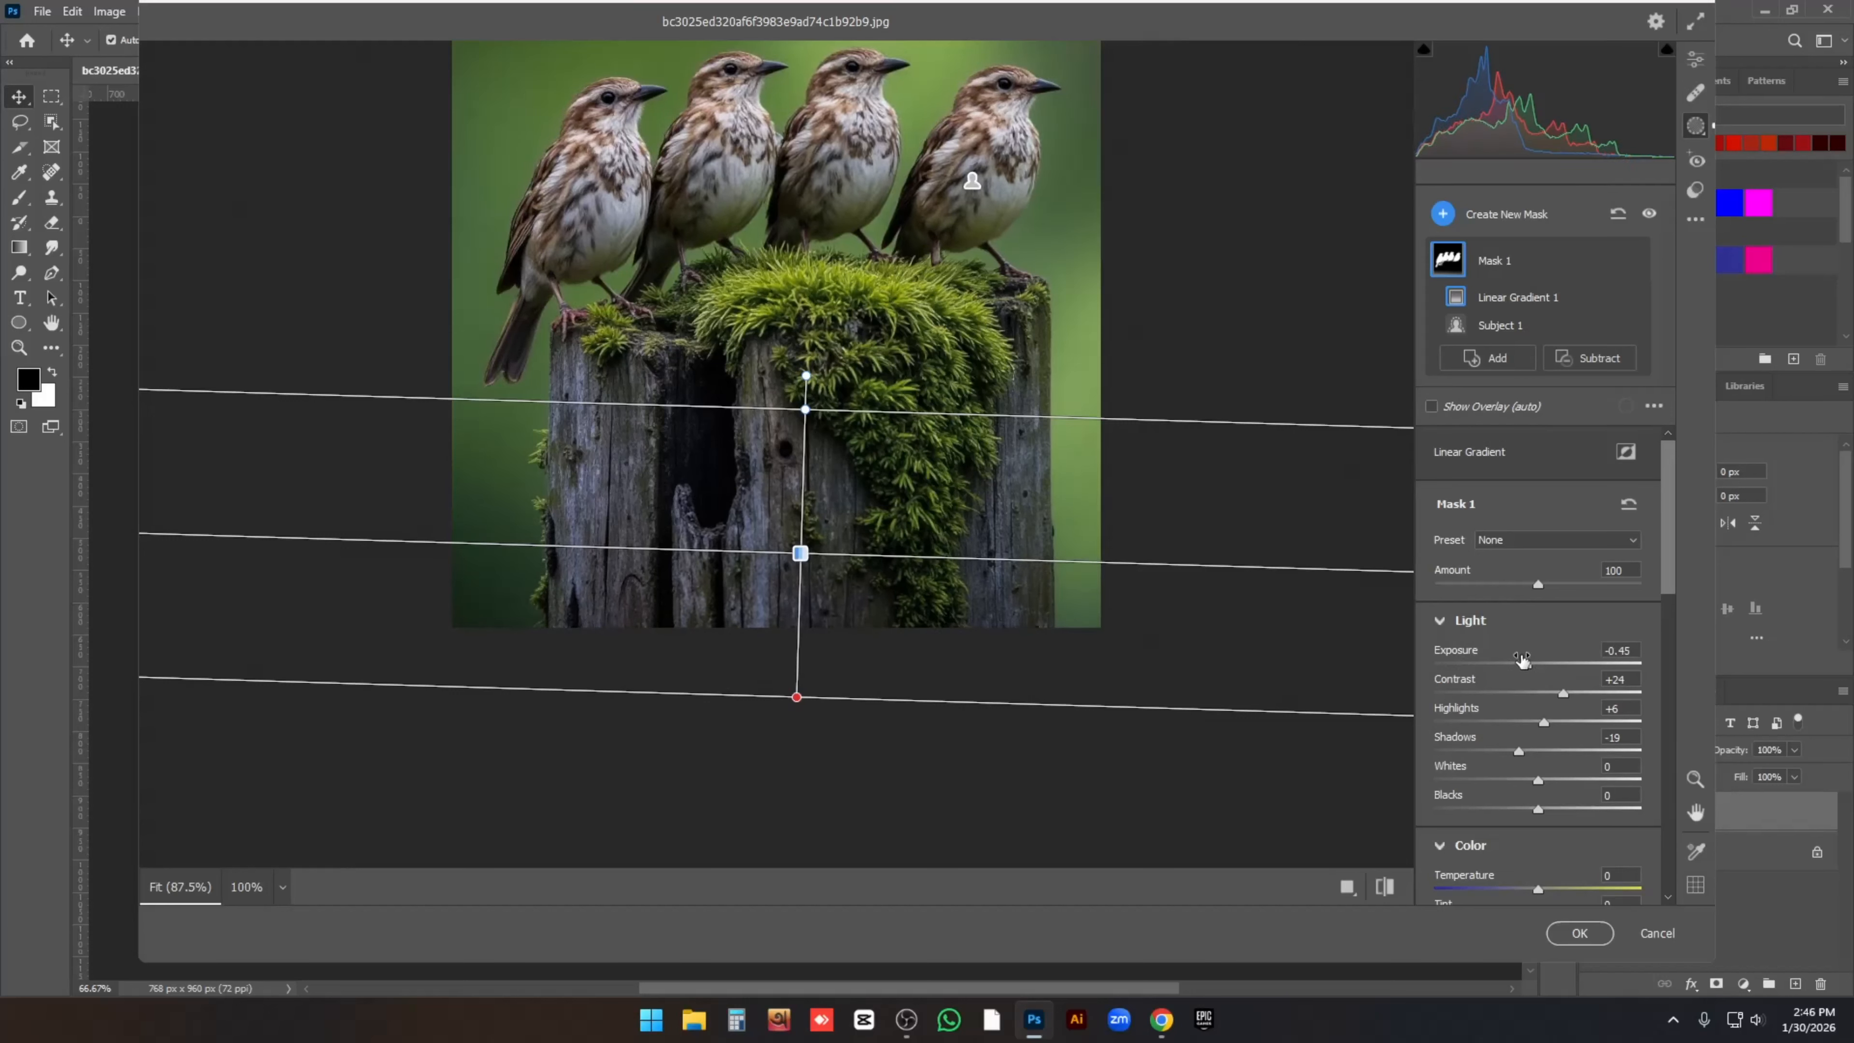
key(ctrl+z)
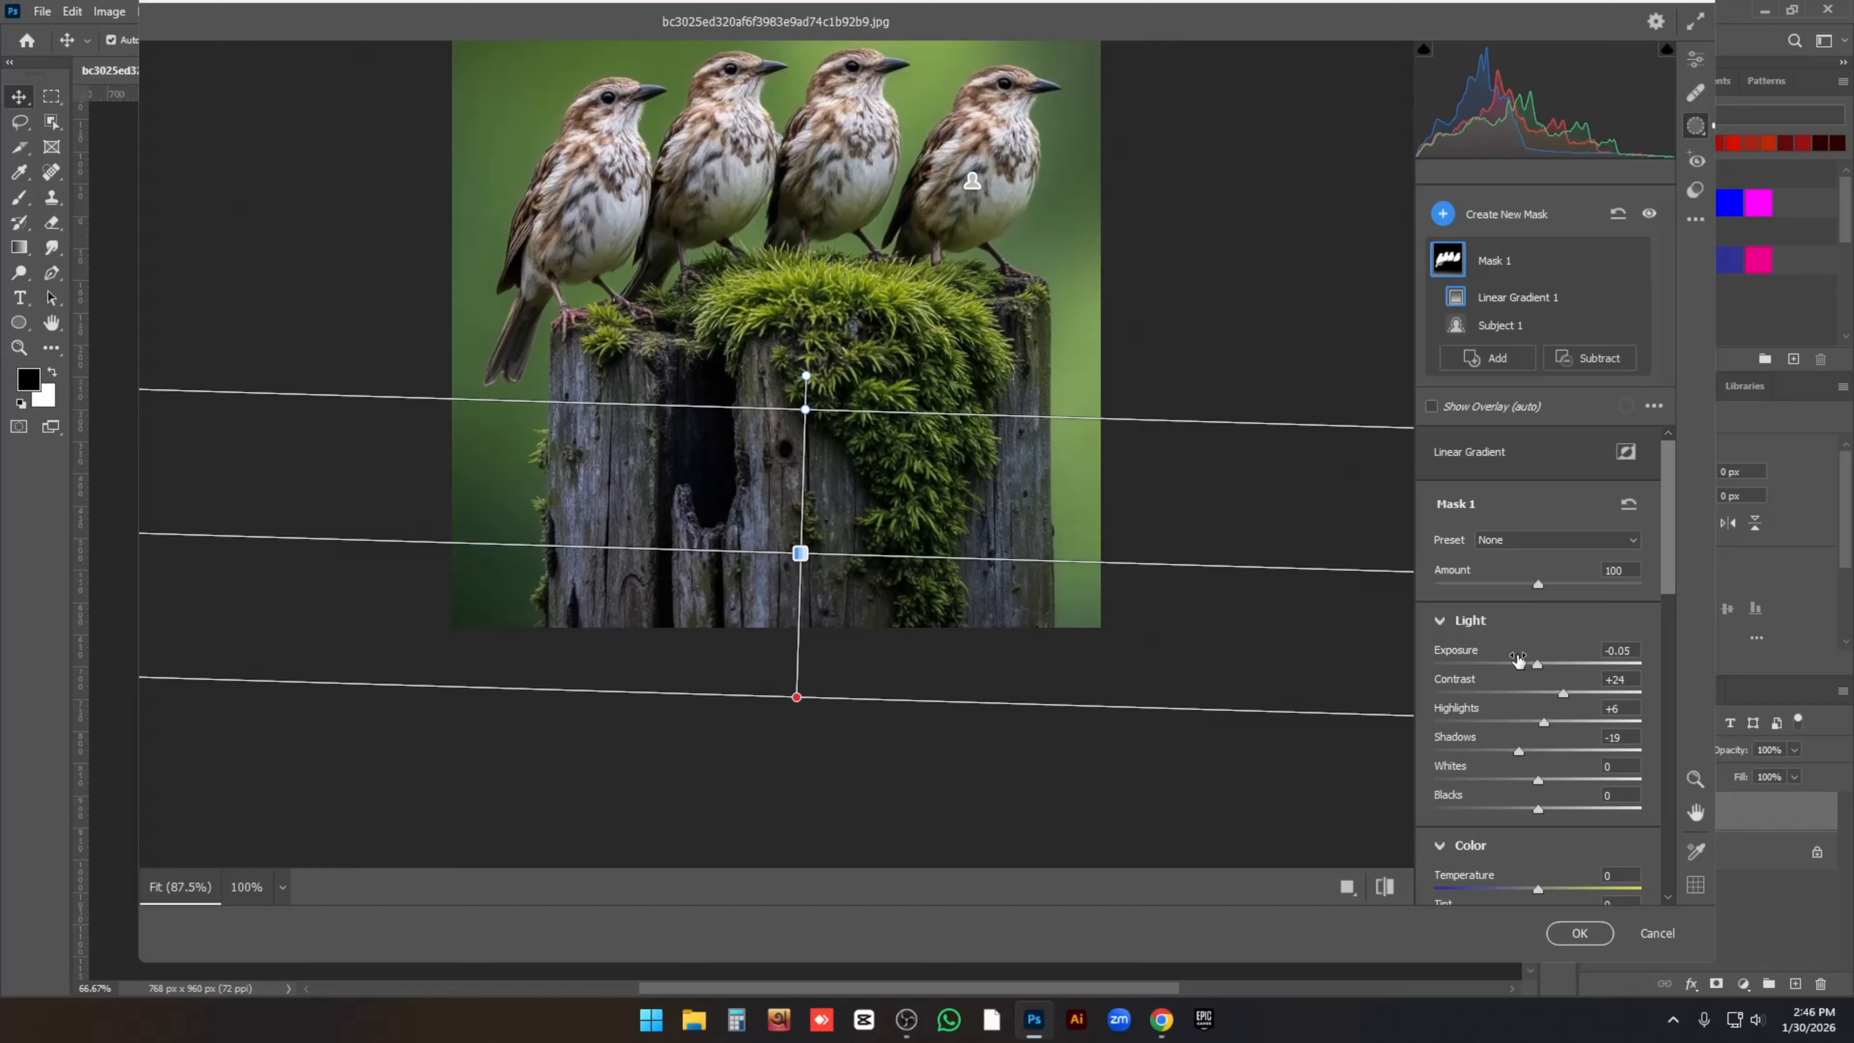
key(ctrl+z)
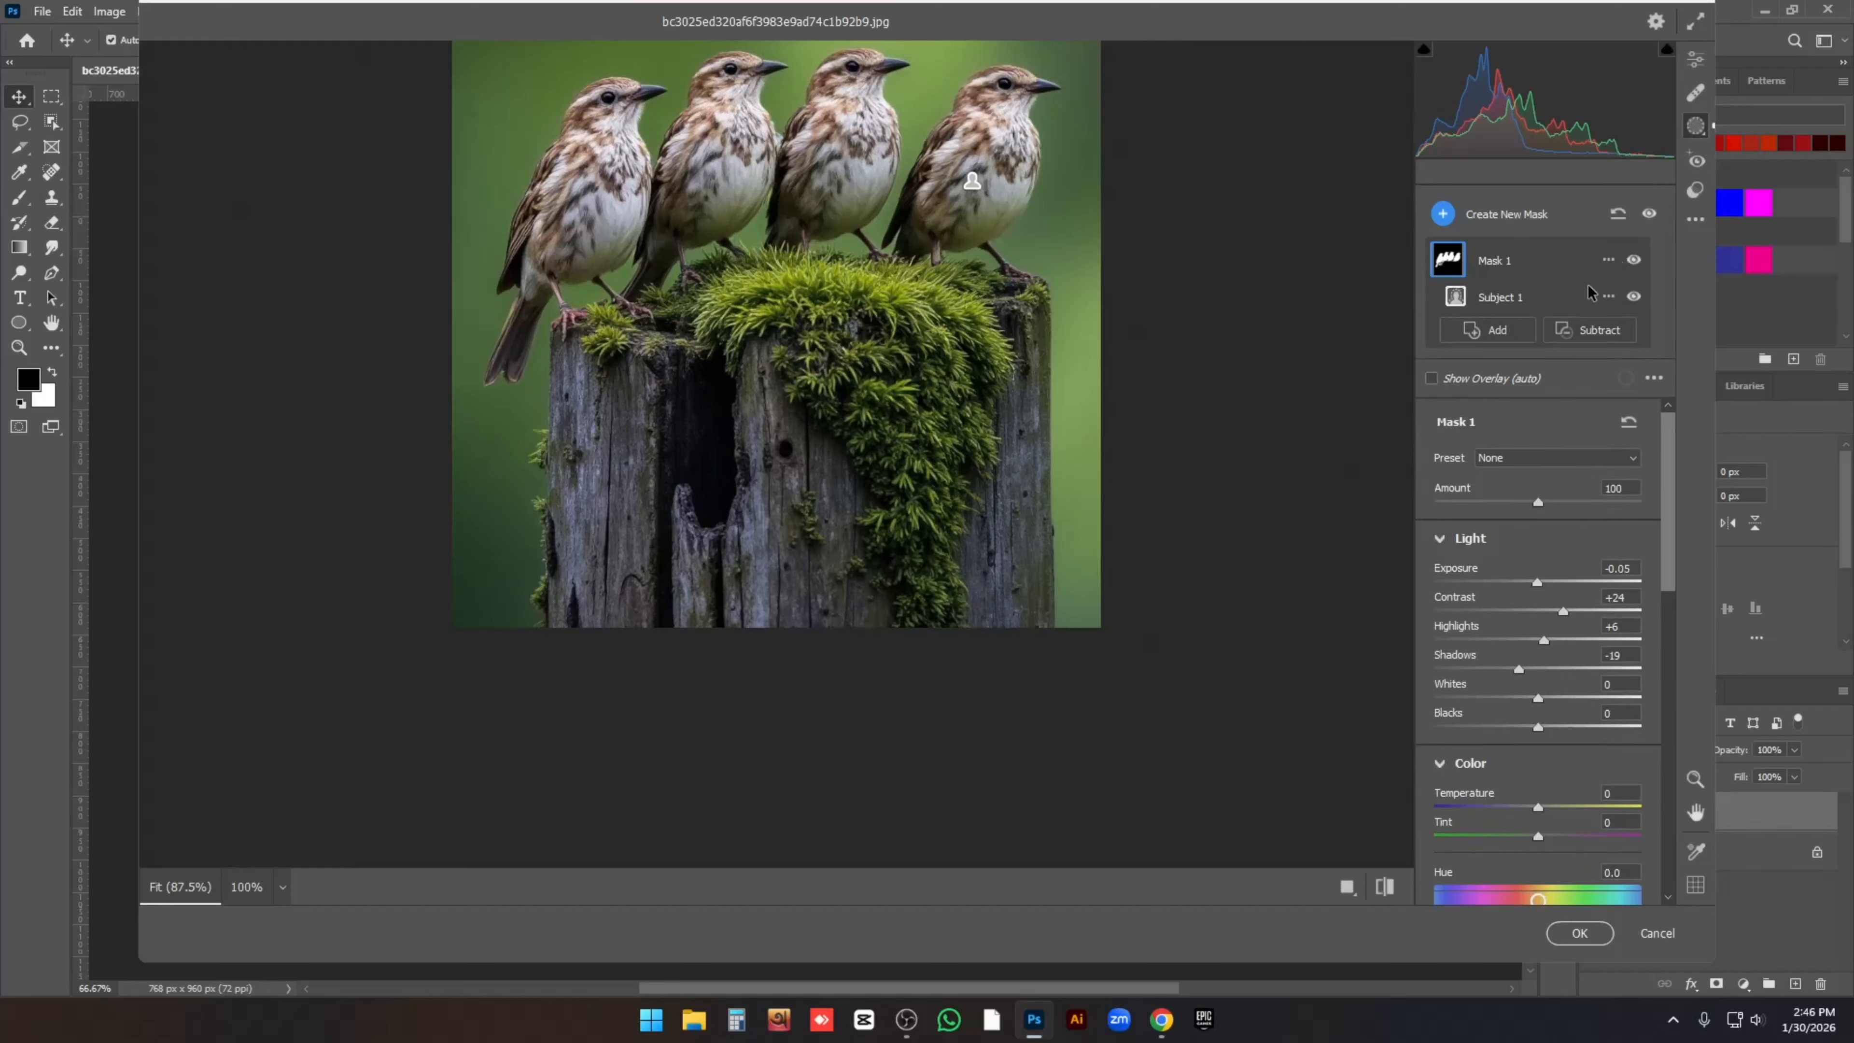
- Create a separate linear gradient mask rising from below the image to the upper part of the stump
click(1453, 215)
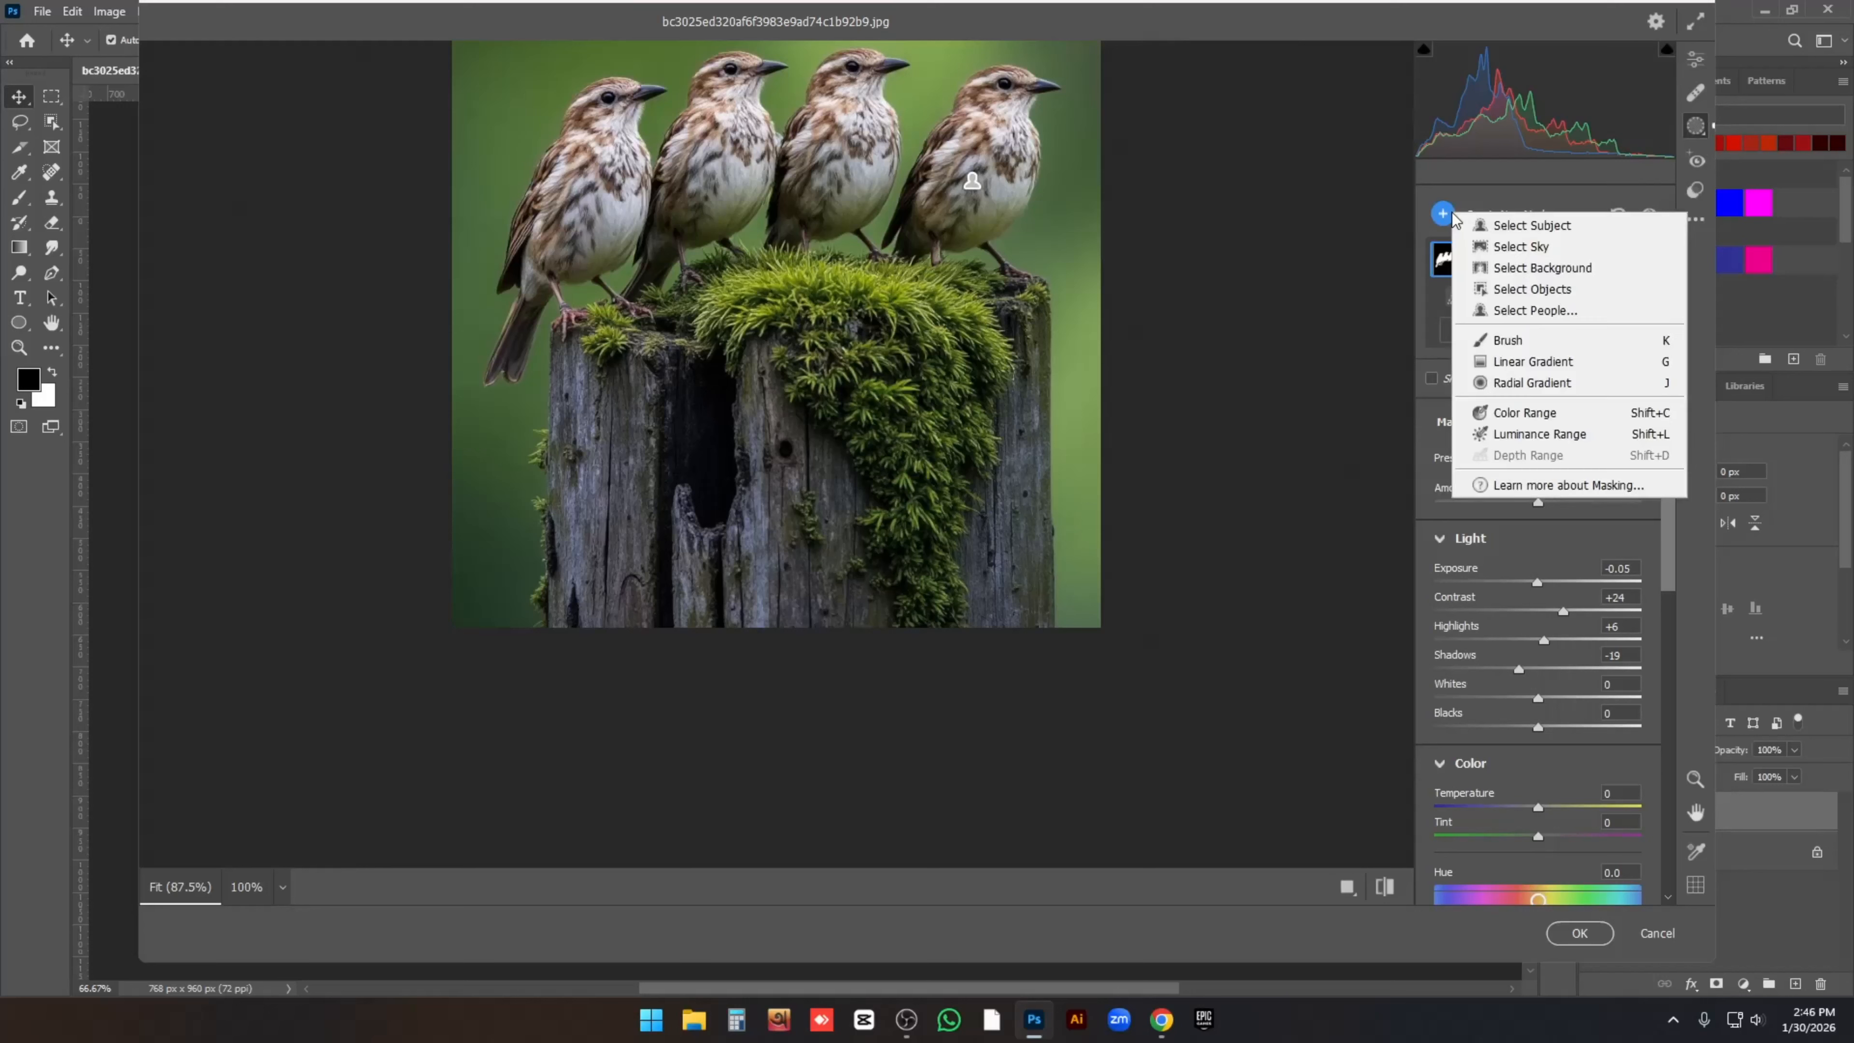
click(1518, 361)
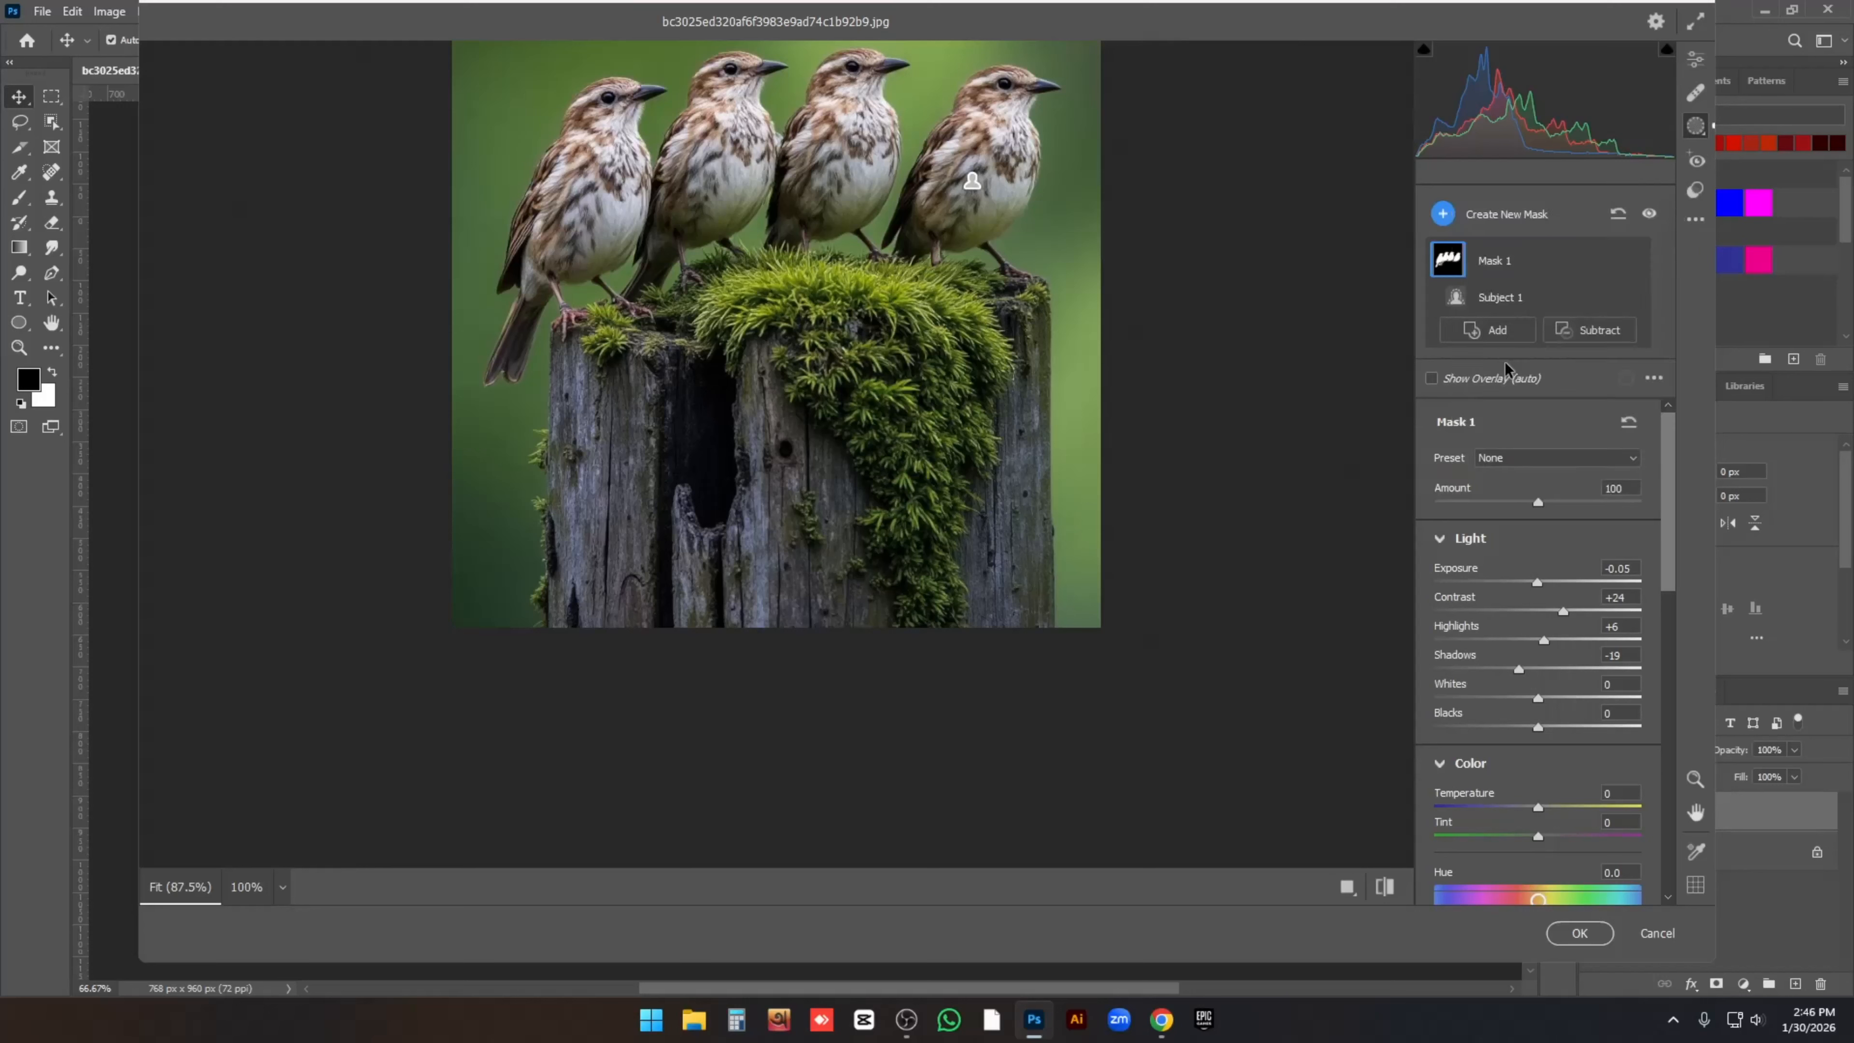
drag(779, 717, 782, 361)
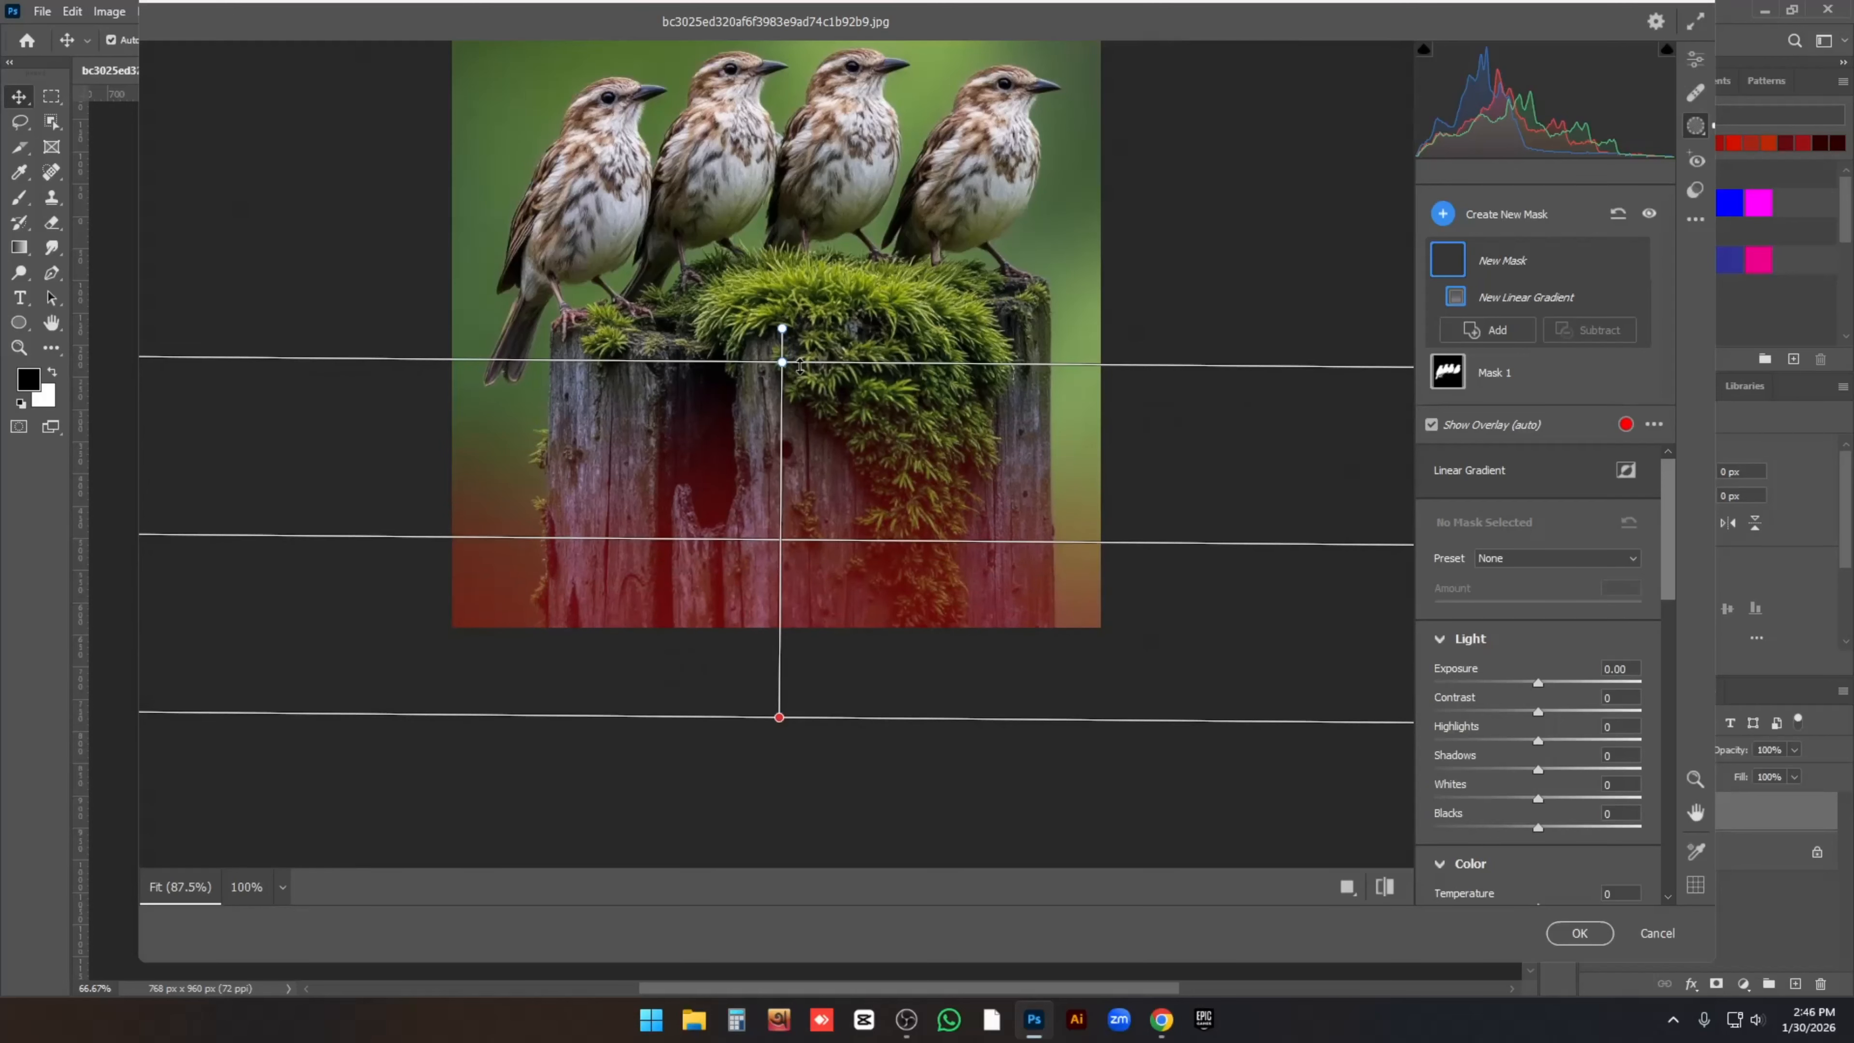
- Set the linear gradient mask's exposure to -1.90, contrast to +19 and highlights to -27
scroll(1031, 359, down, 3)
scroll(1031, 360, up, 6)
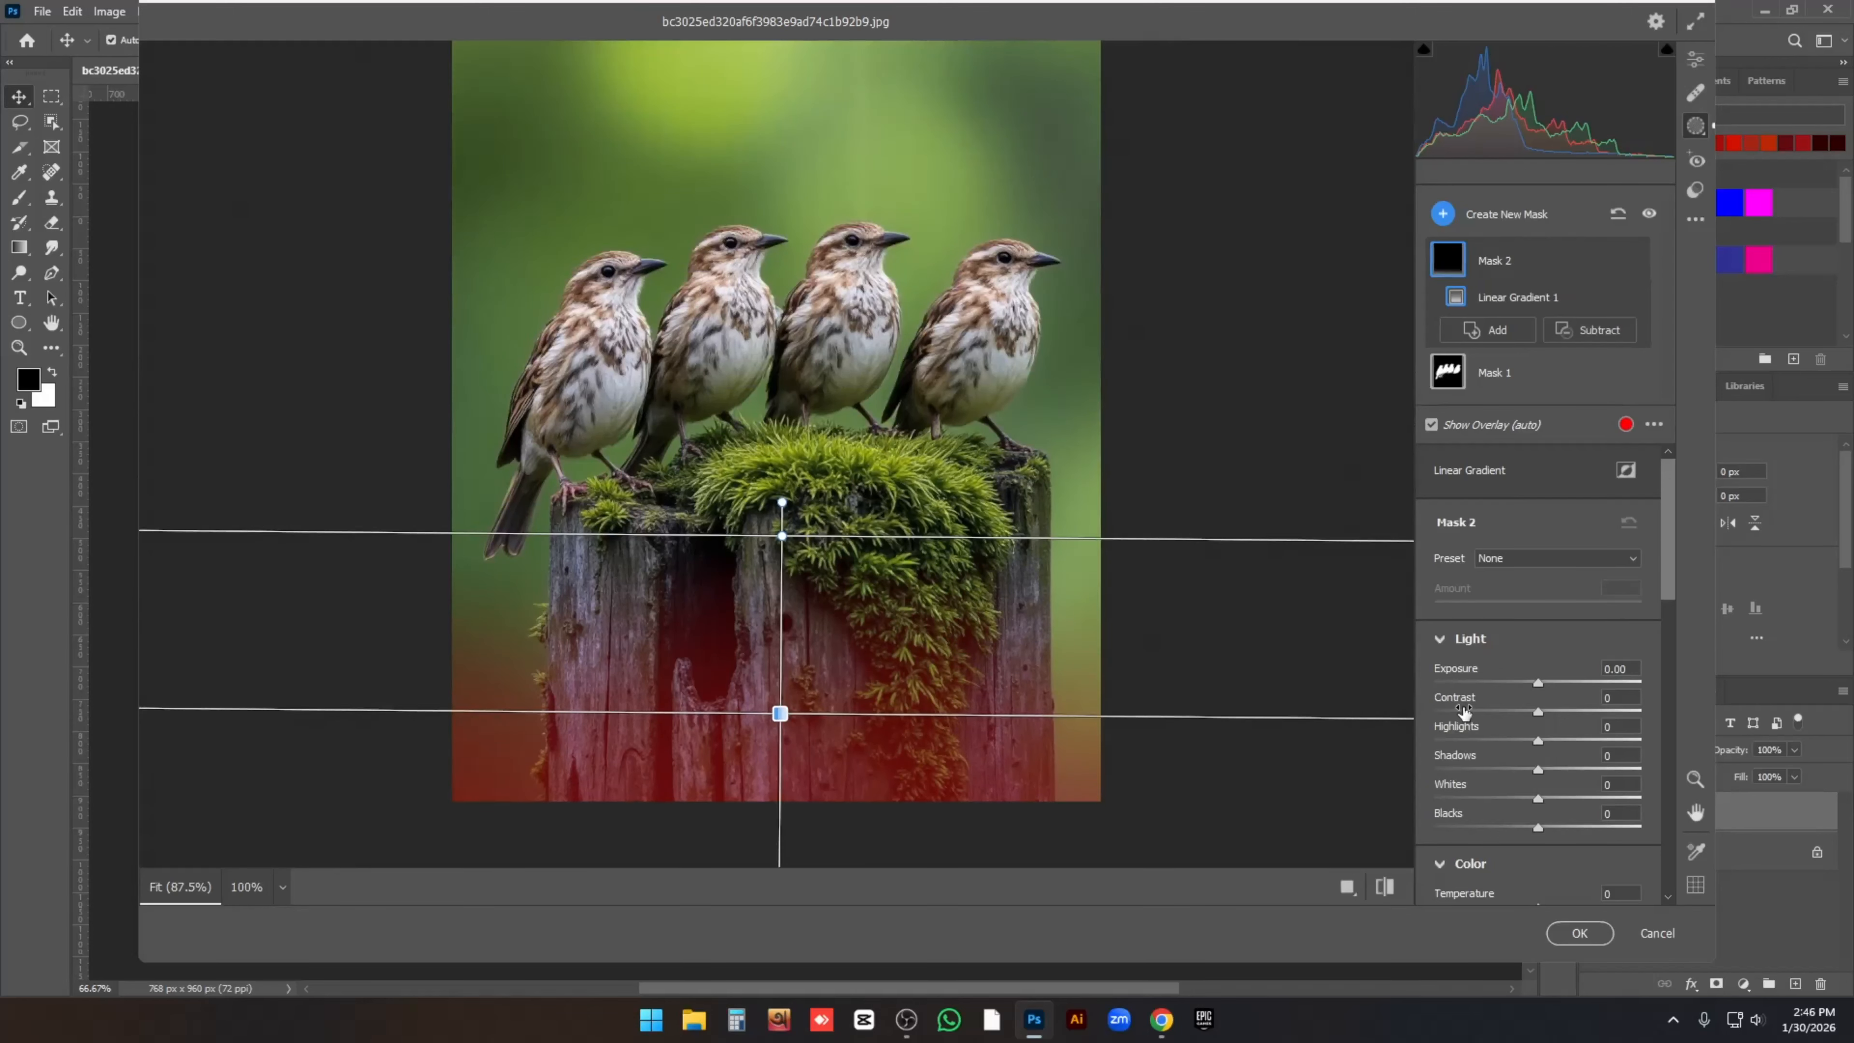
drag(1538, 680, 1476, 749)
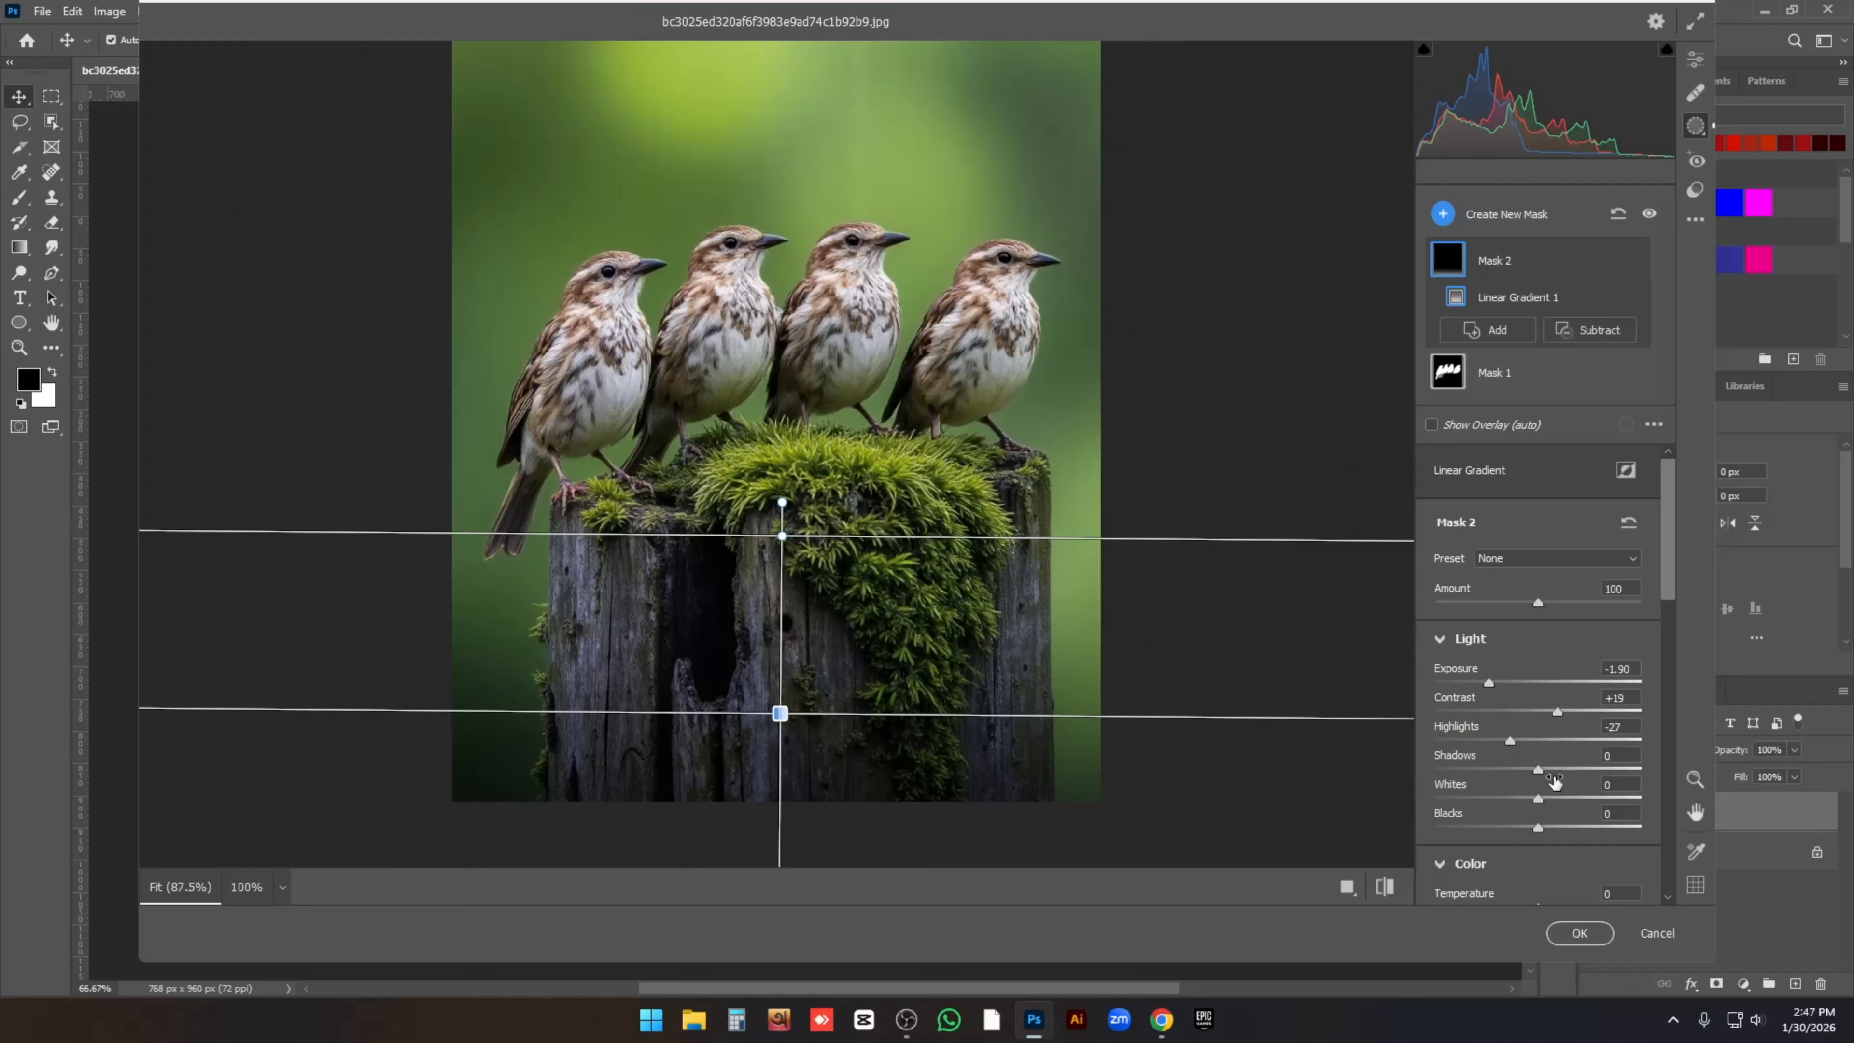
- Create a new linear gradient mask running from above the image down to the birds' bodies
click(1442, 214)
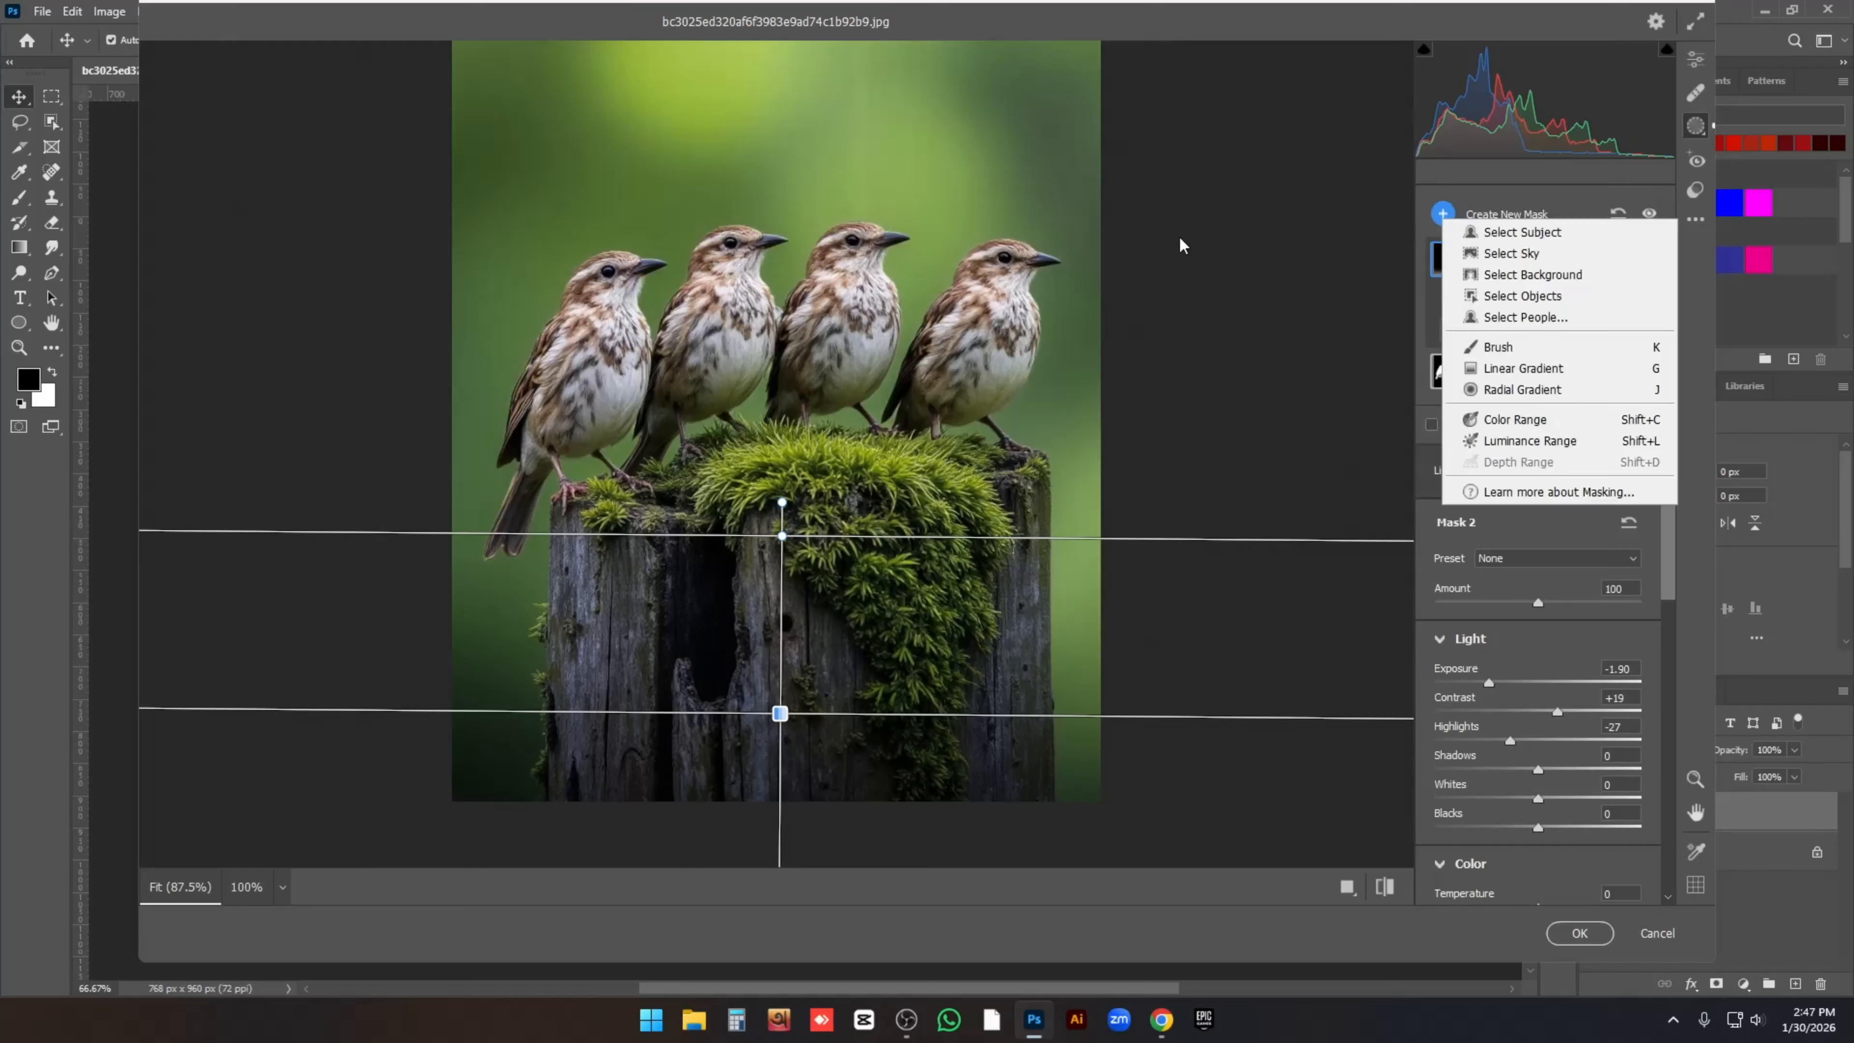
click(1490, 370)
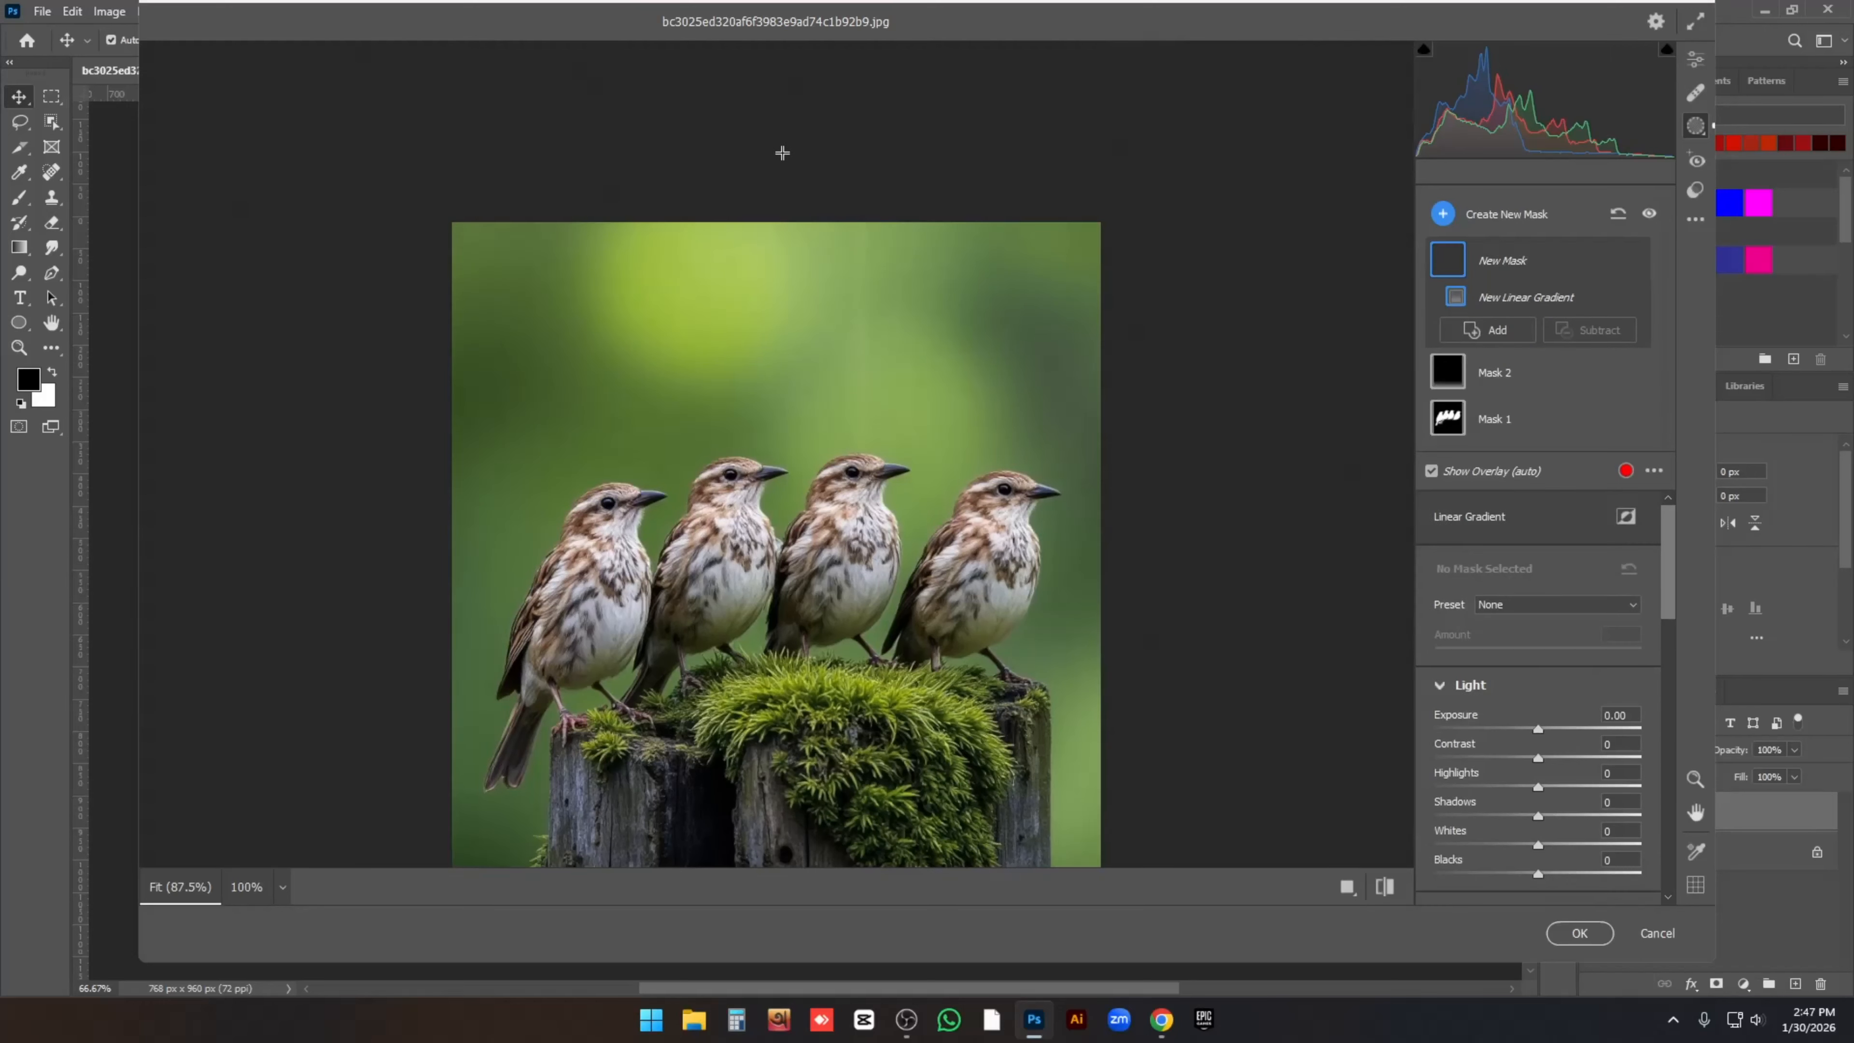
drag(783, 152, 781, 527)
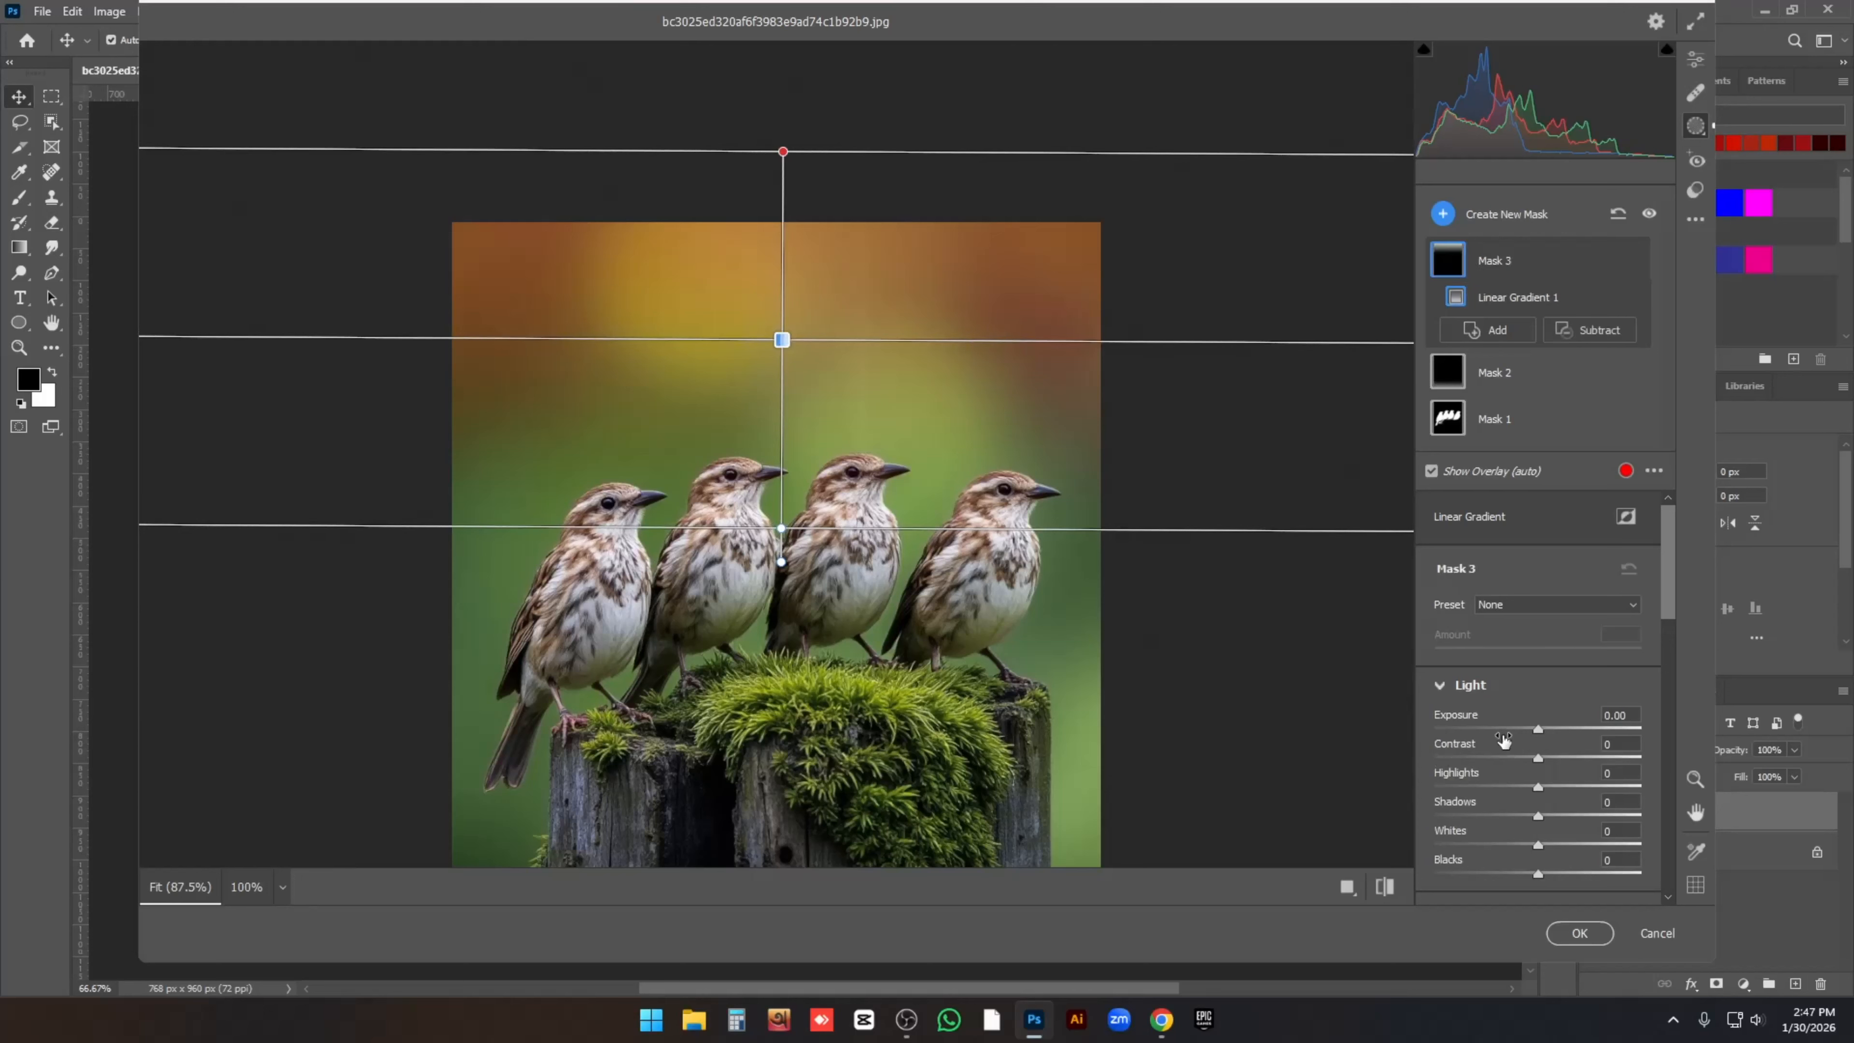
- Set the upper gradient mask's exposure to +0.65, highlights to +36, temperature to +73 and saturation to +24
drag(1540, 729, 1577, 668)
scroll(1530, 745, down, 2)
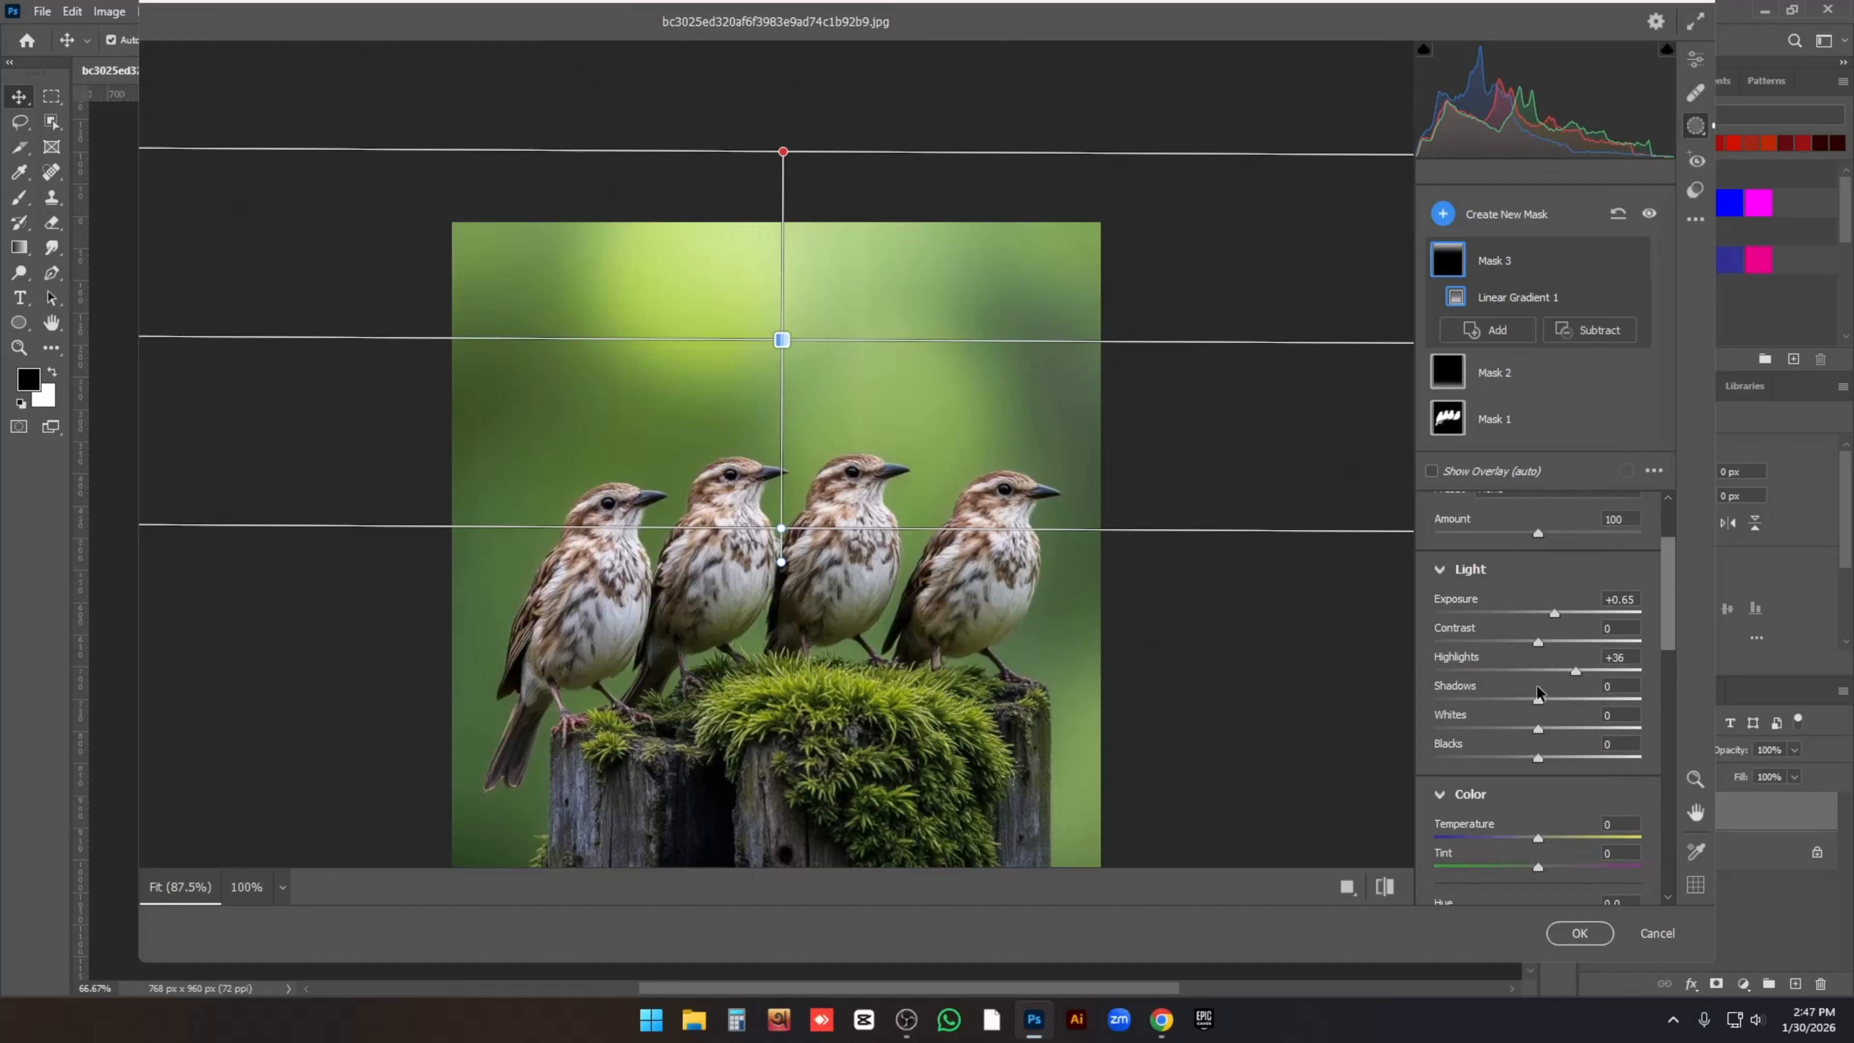
scroll(1516, 741, down, 2)
drag(1538, 723, 1615, 723)
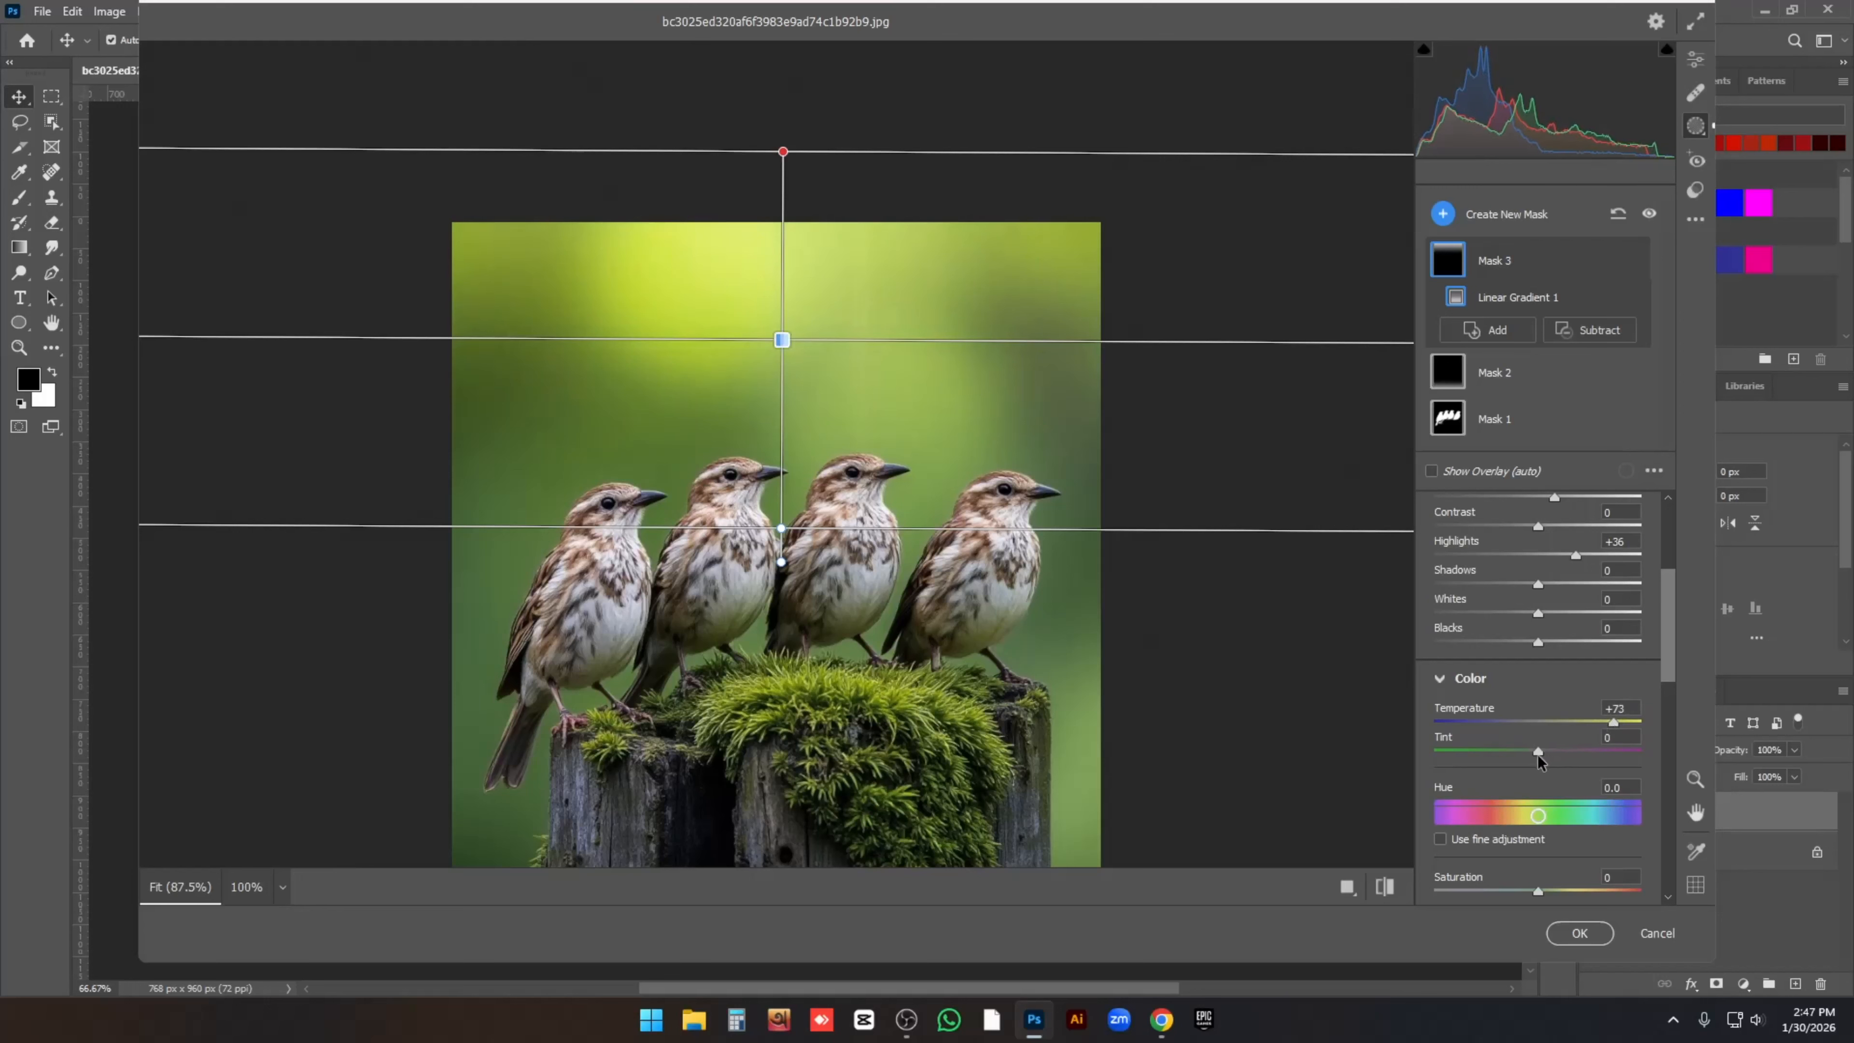
scroll(1535, 755, down, 3)
mouse_move(1538, 773)
mouse_down()
mouse_move(1571, 764)
mouse_move(1508, 767)
mouse_move(1566, 765)
mouse_up()
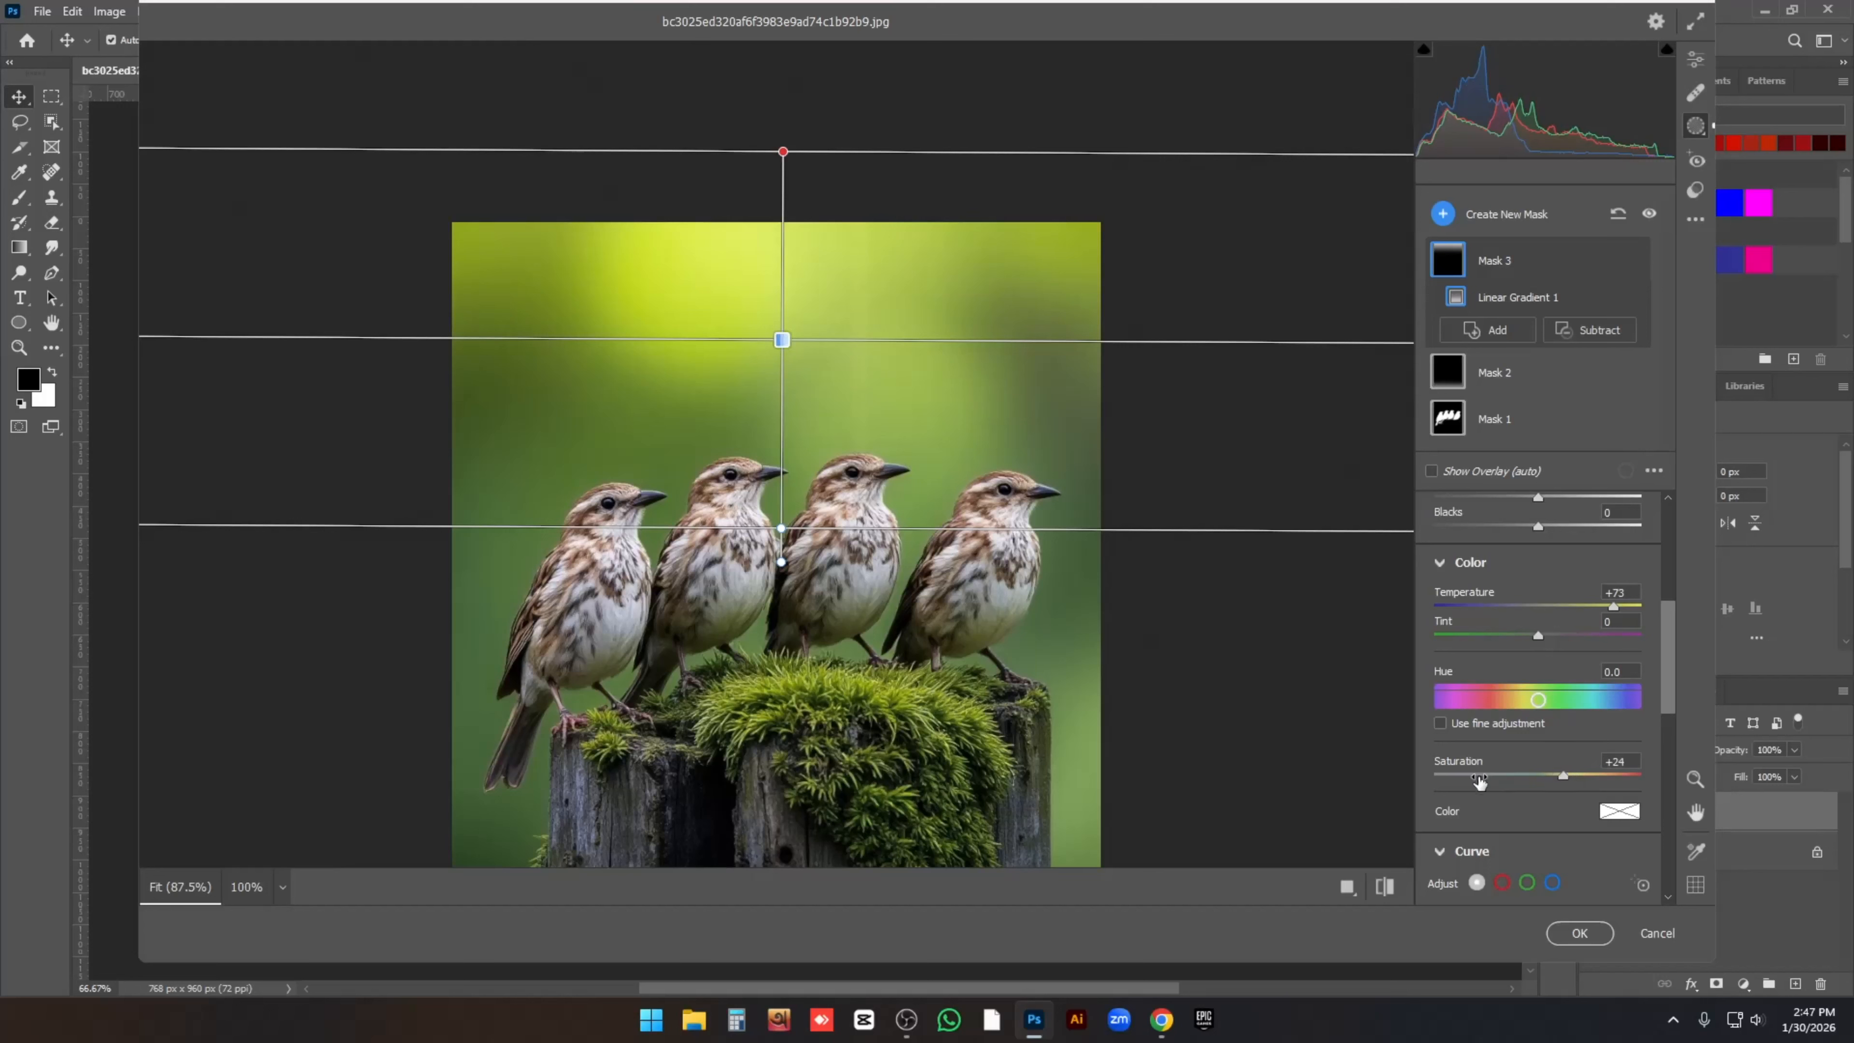
- Add curve points to the upper gradient mask: input 132, output 129 on the main curve and input 145, output 136 on green
scroll(1466, 779, down, 3)
scroll(1487, 679, down, 3)
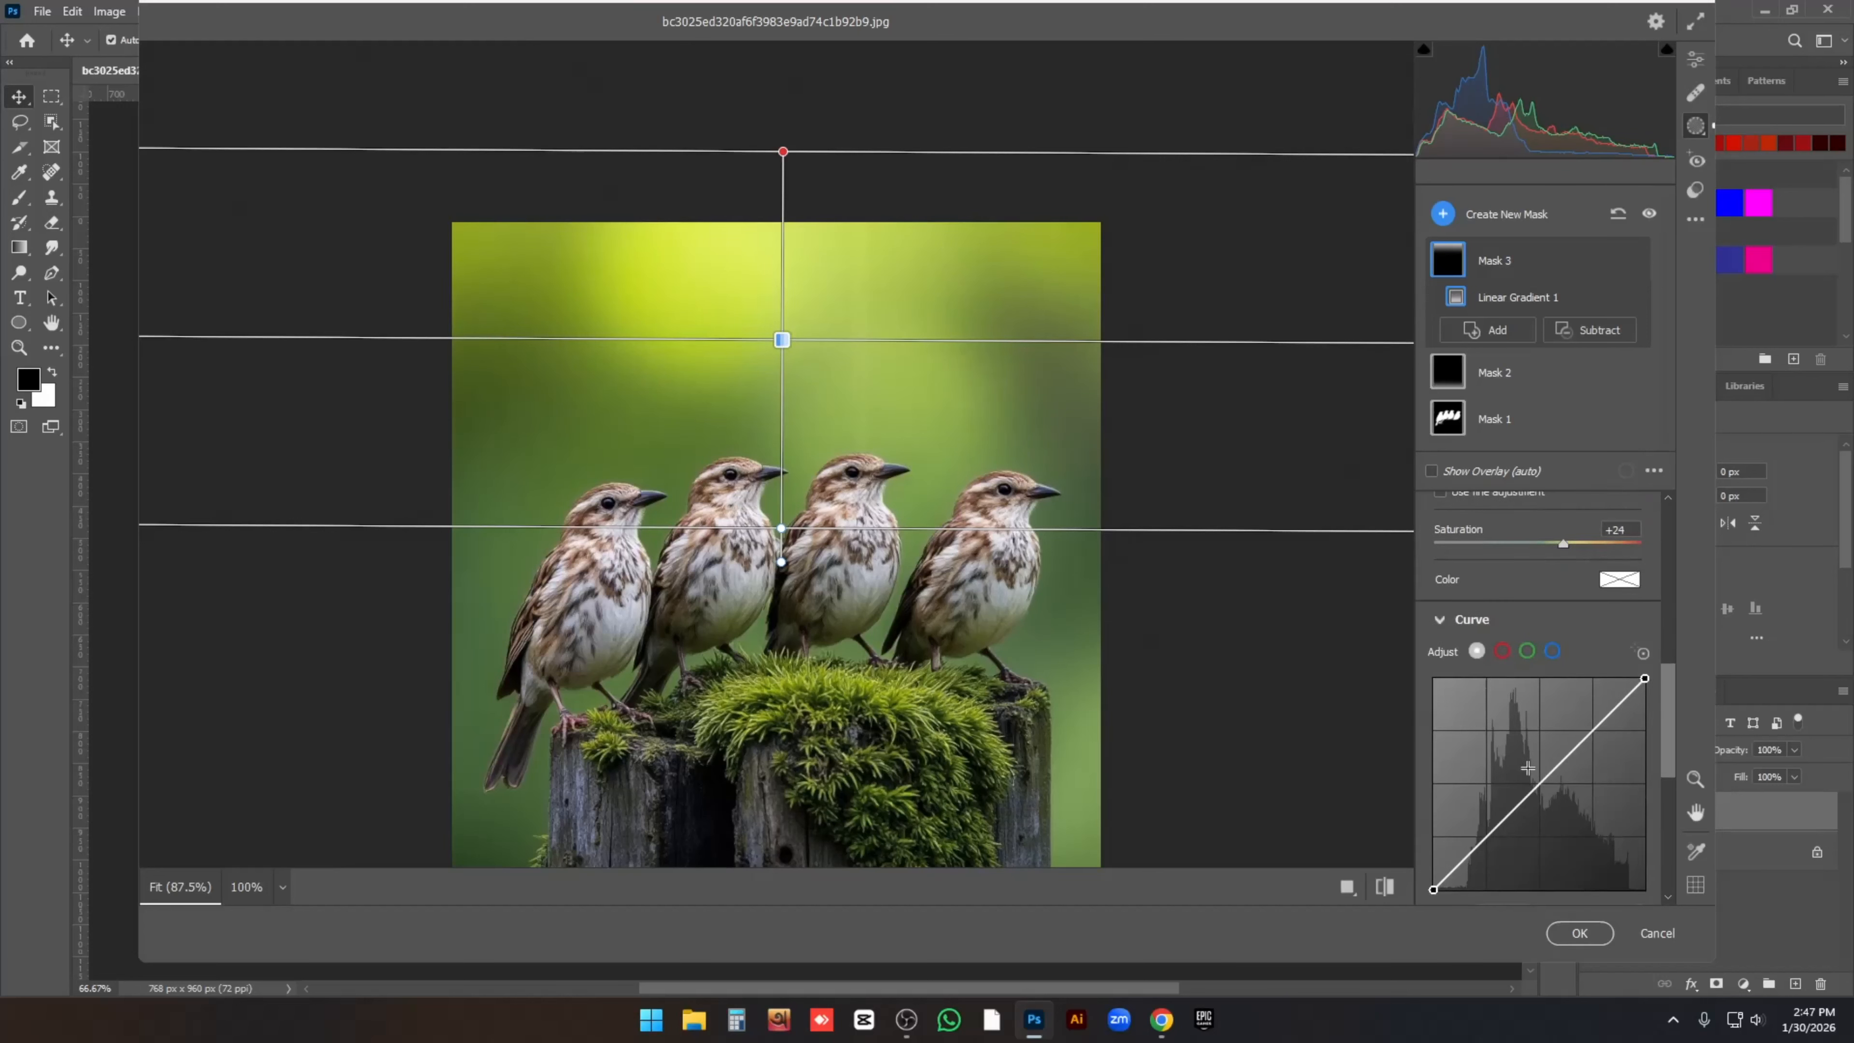
scroll(1542, 780, down, 3)
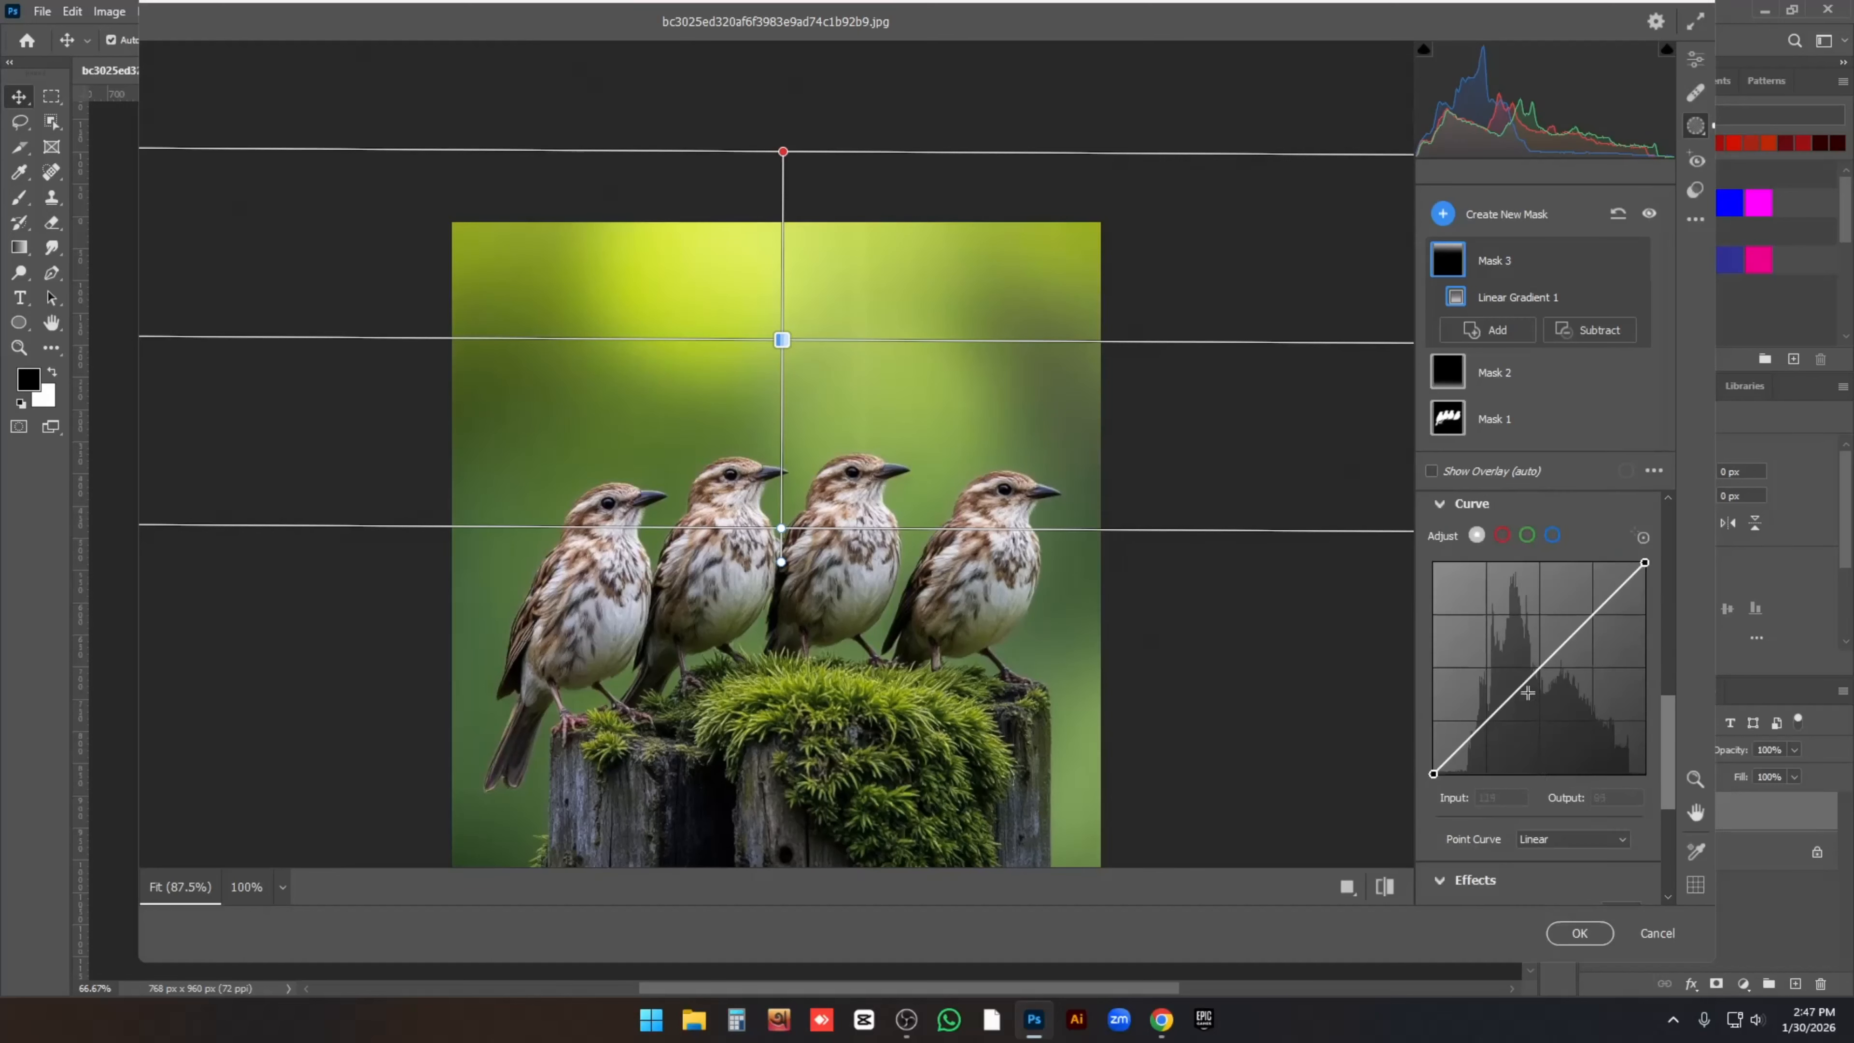
mouse_move(1534, 675)
mouse_down()
mouse_move(1522, 650)
mouse_move(1555, 690)
mouse_move(1542, 666)
mouse_up()
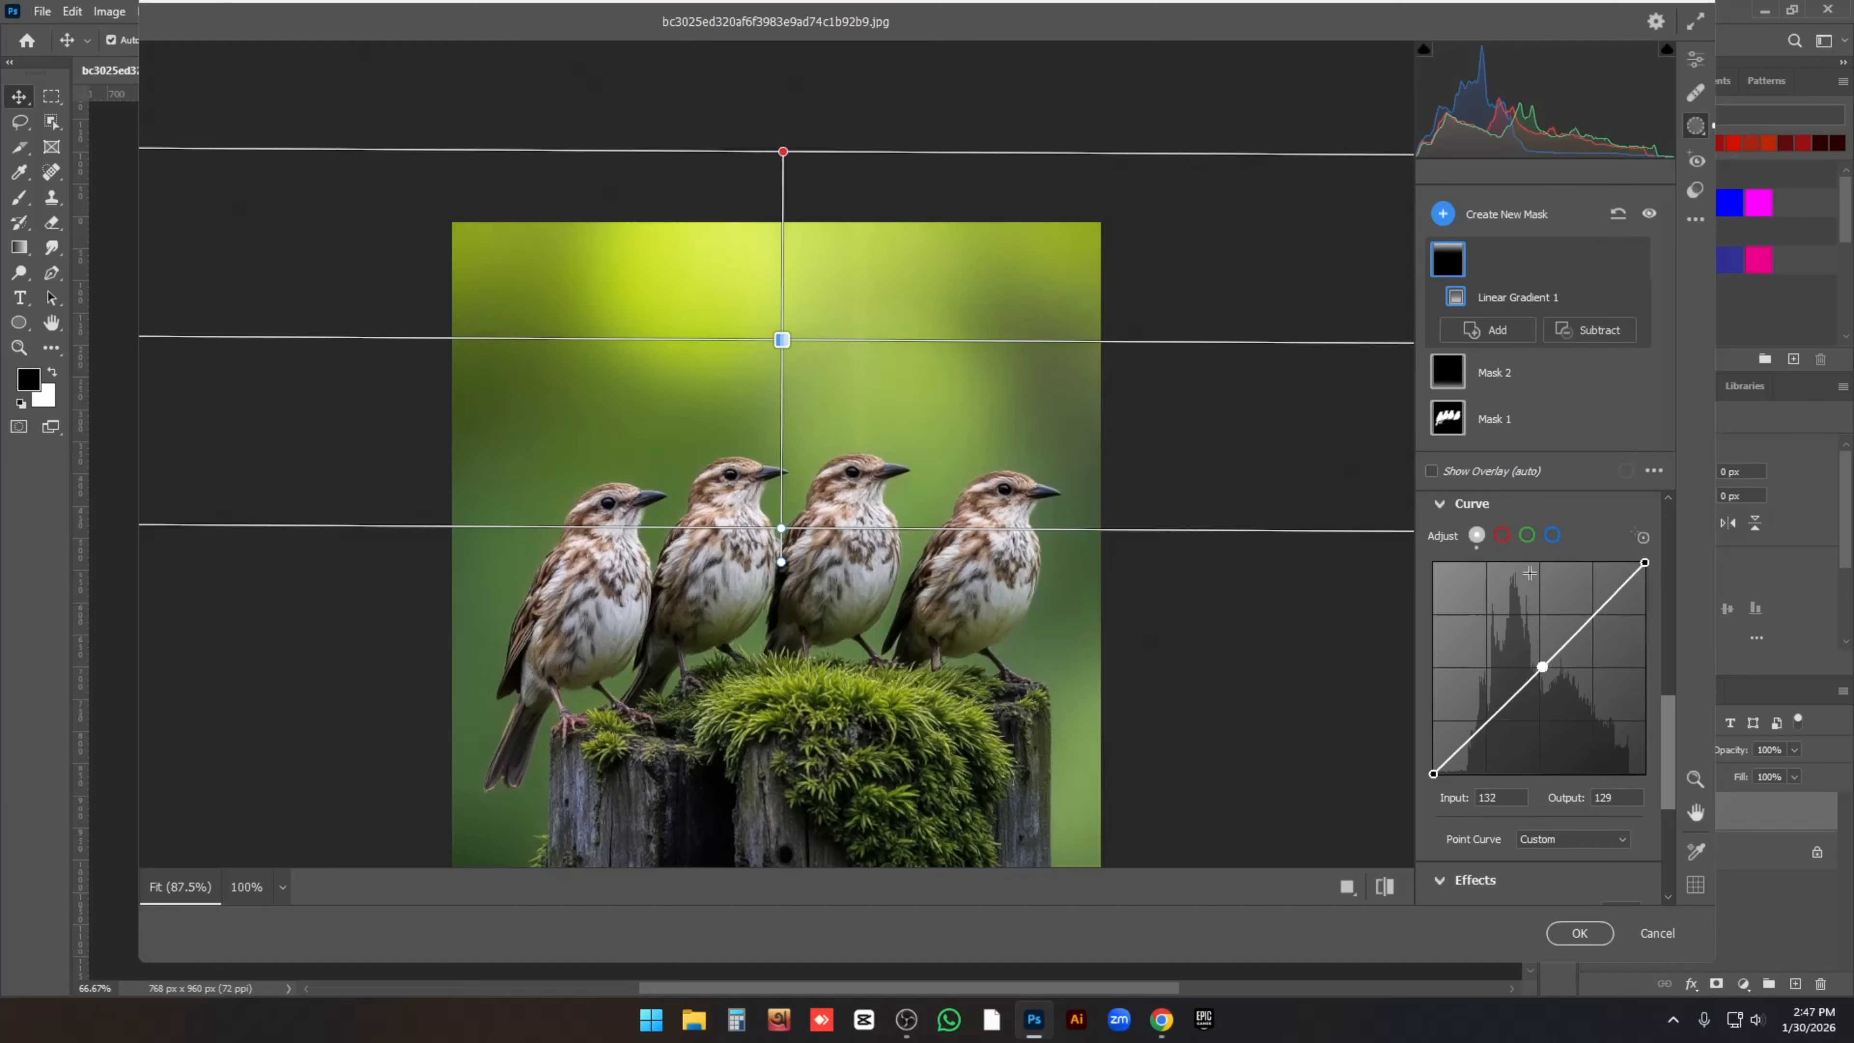
click(1503, 537)
click(1527, 535)
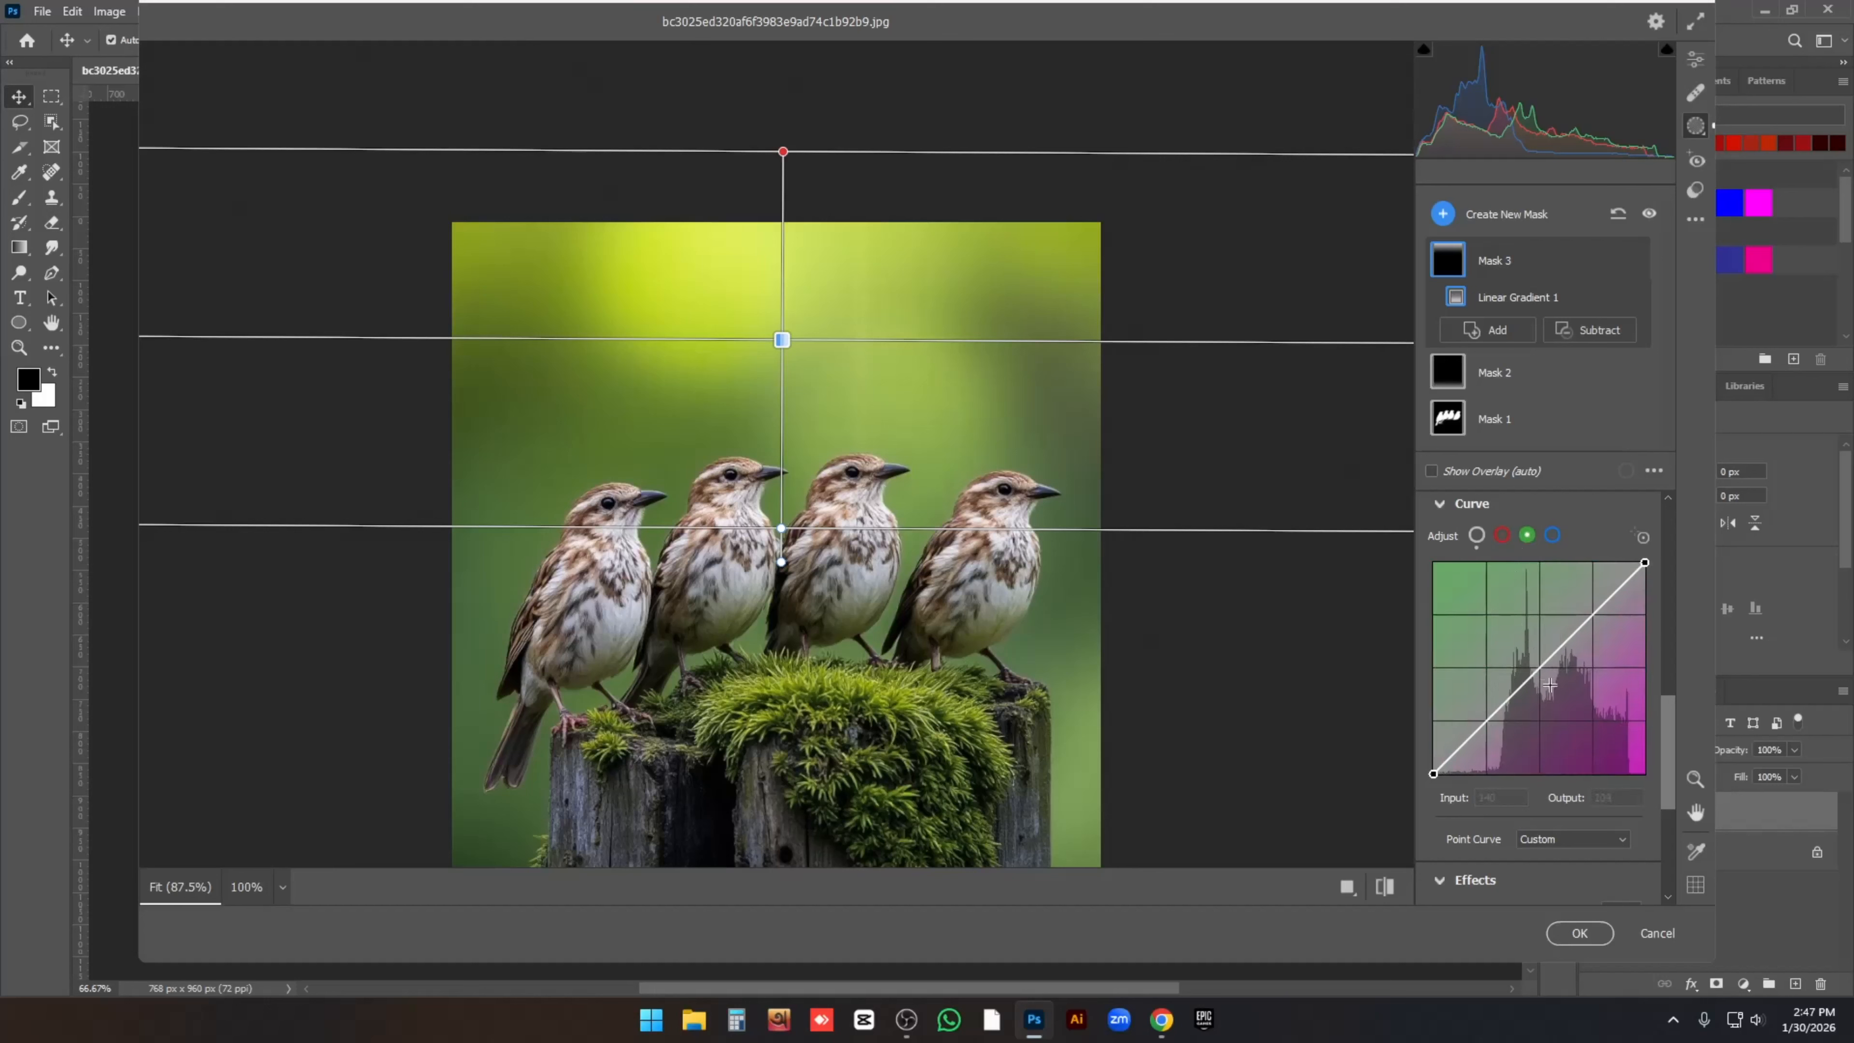
mouse_move(1538, 668)
mouse_down()
mouse_move(1533, 647)
mouse_move(1550, 658)
mouse_up()
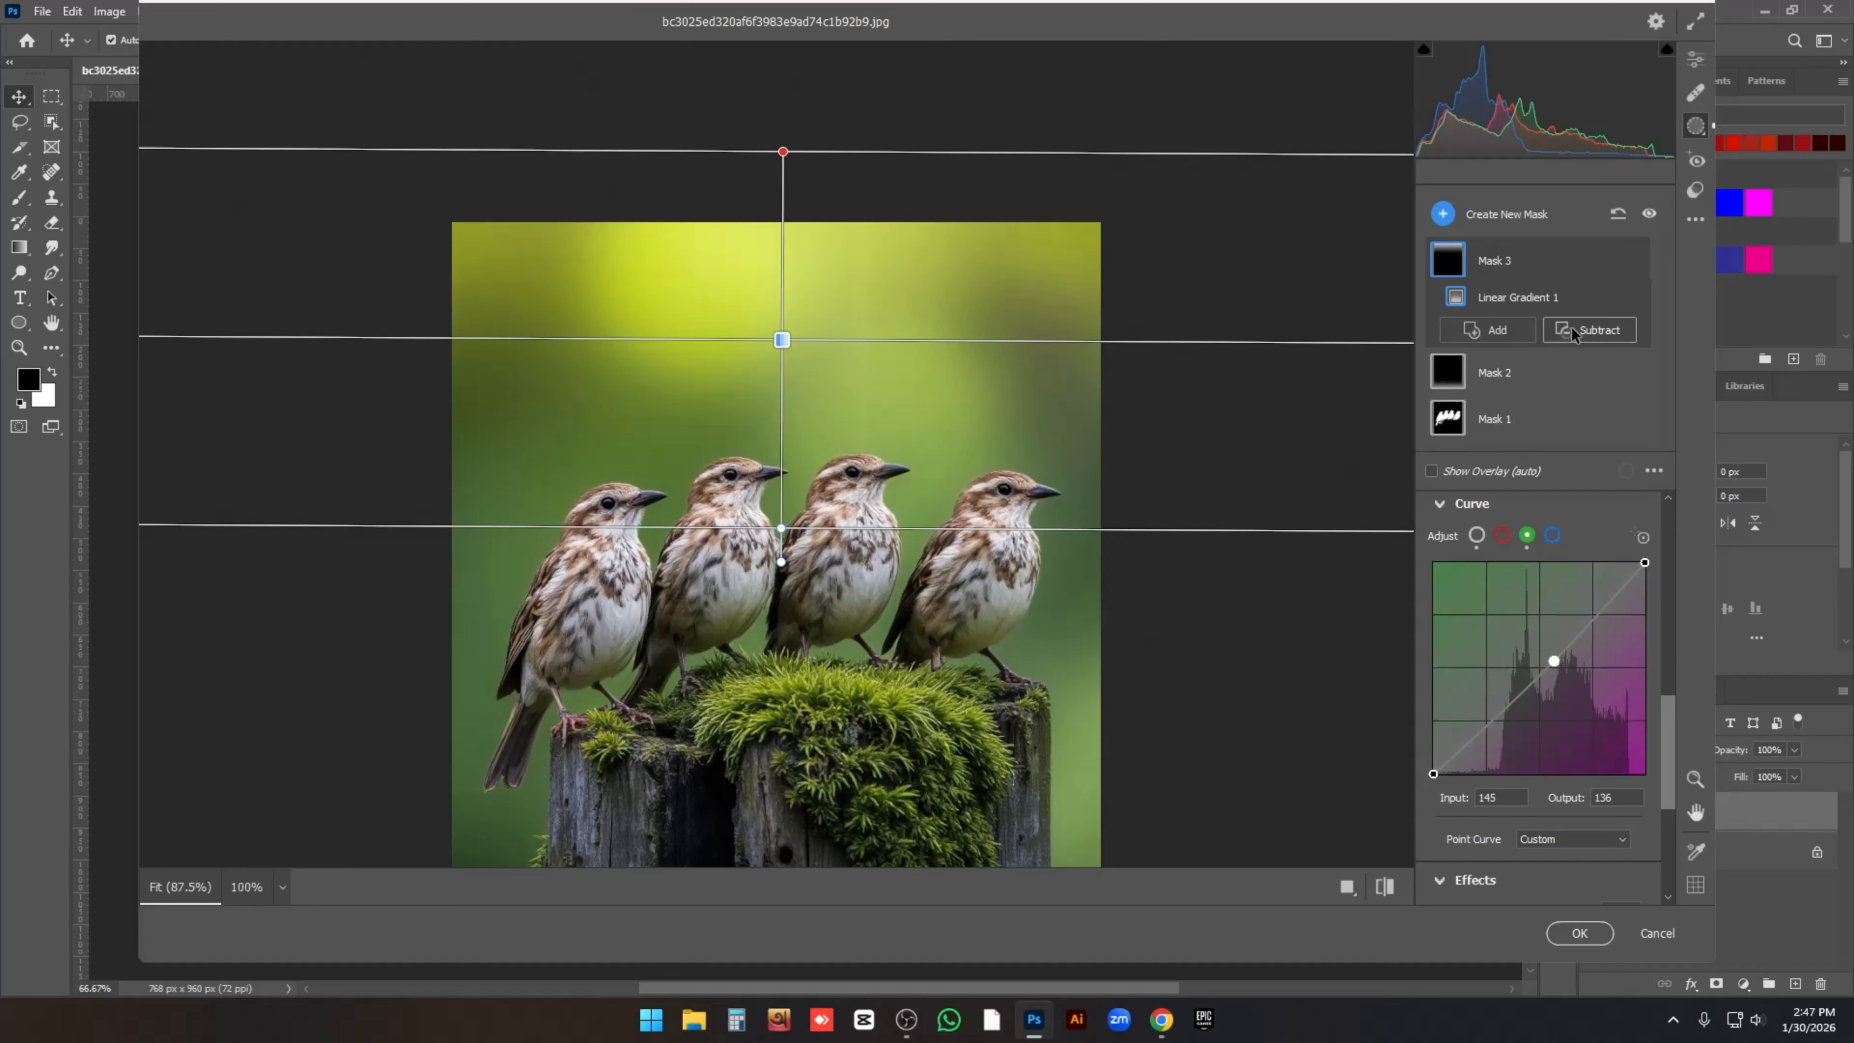
- Create a radial gradient mask as a wide ellipse around the four birds and shift it slightly downward
click(1442, 216)
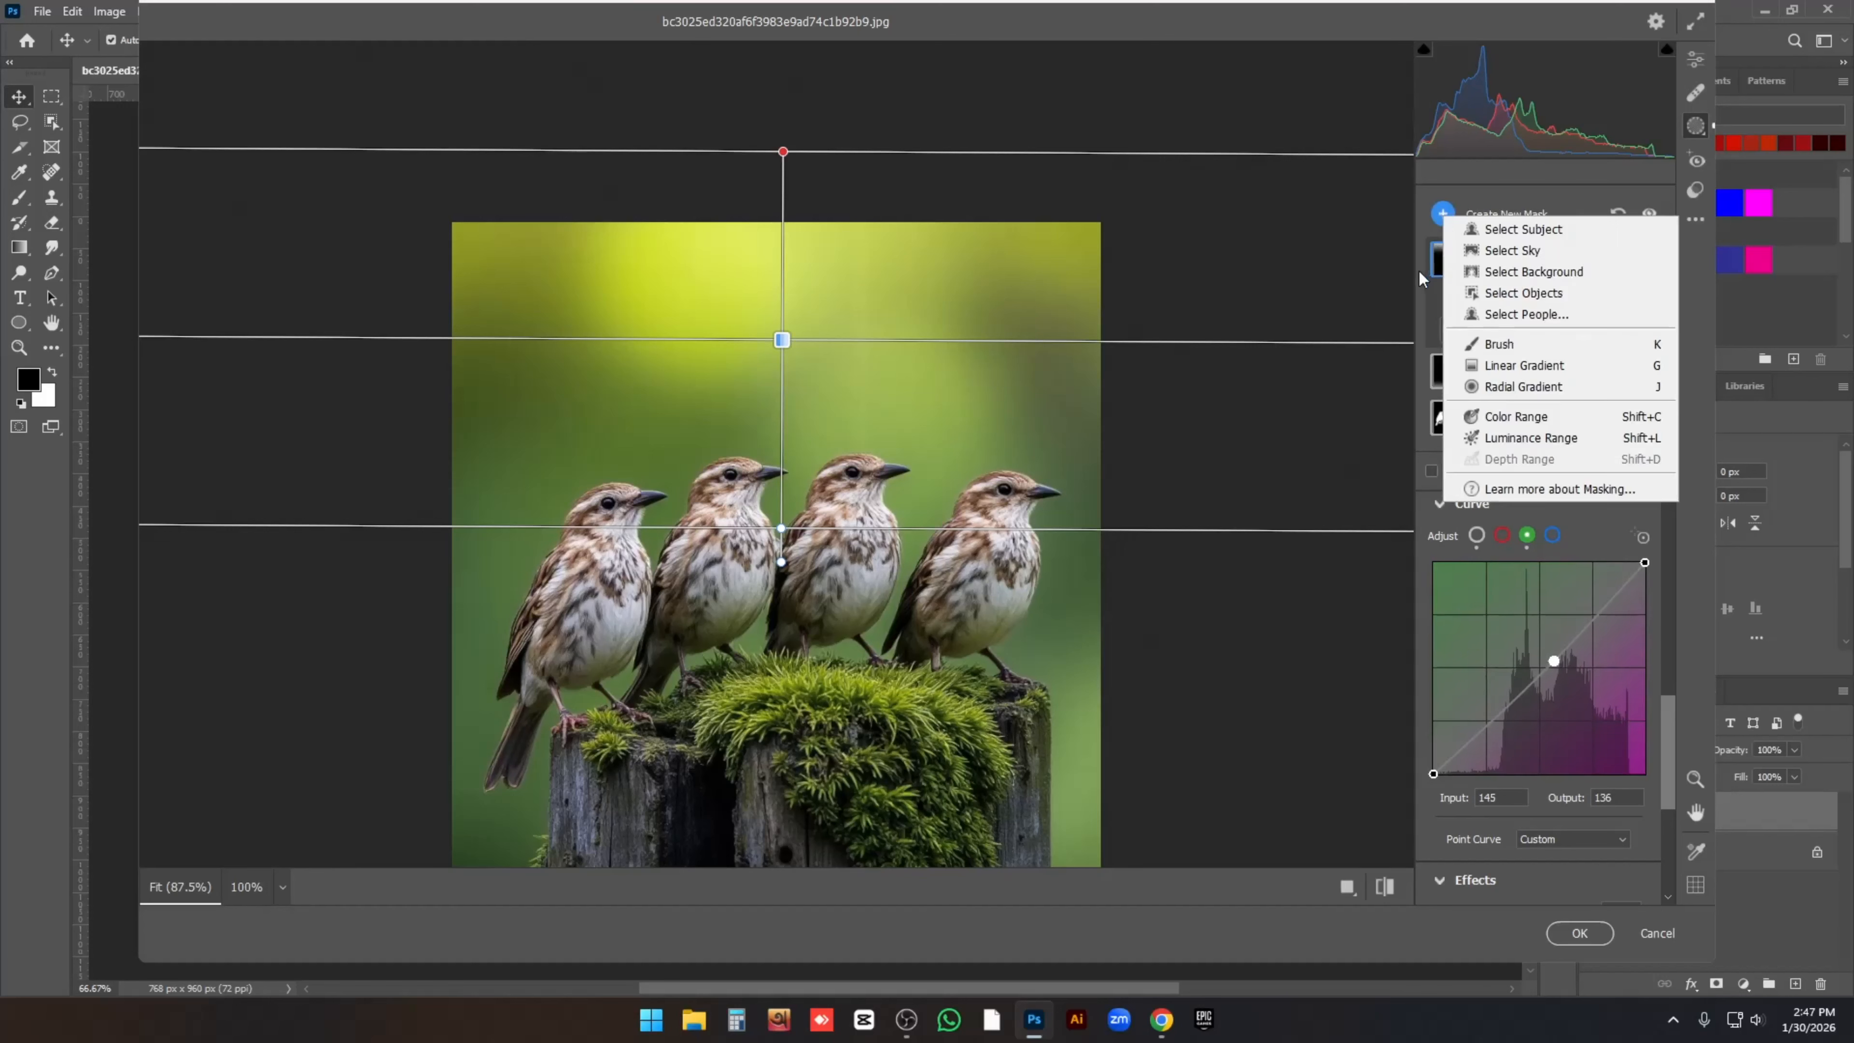
click(1524, 386)
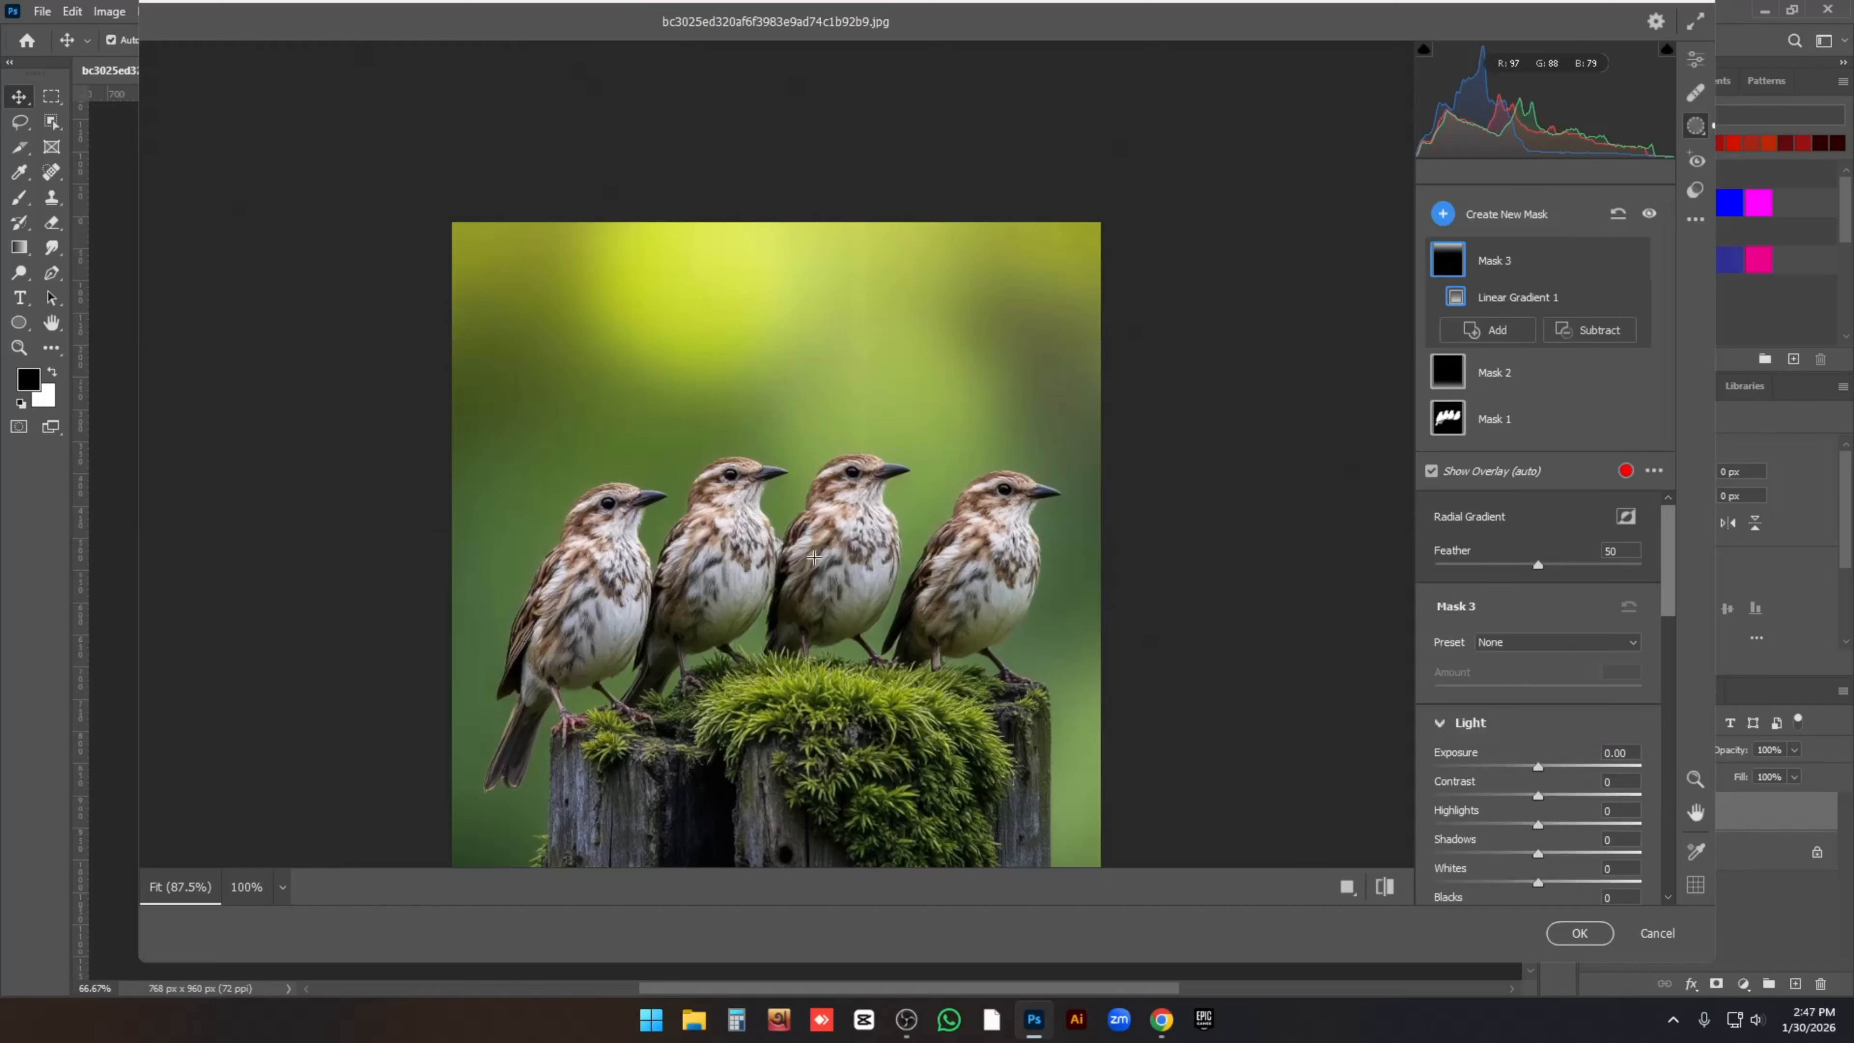
drag(807, 549, 1011, 664)
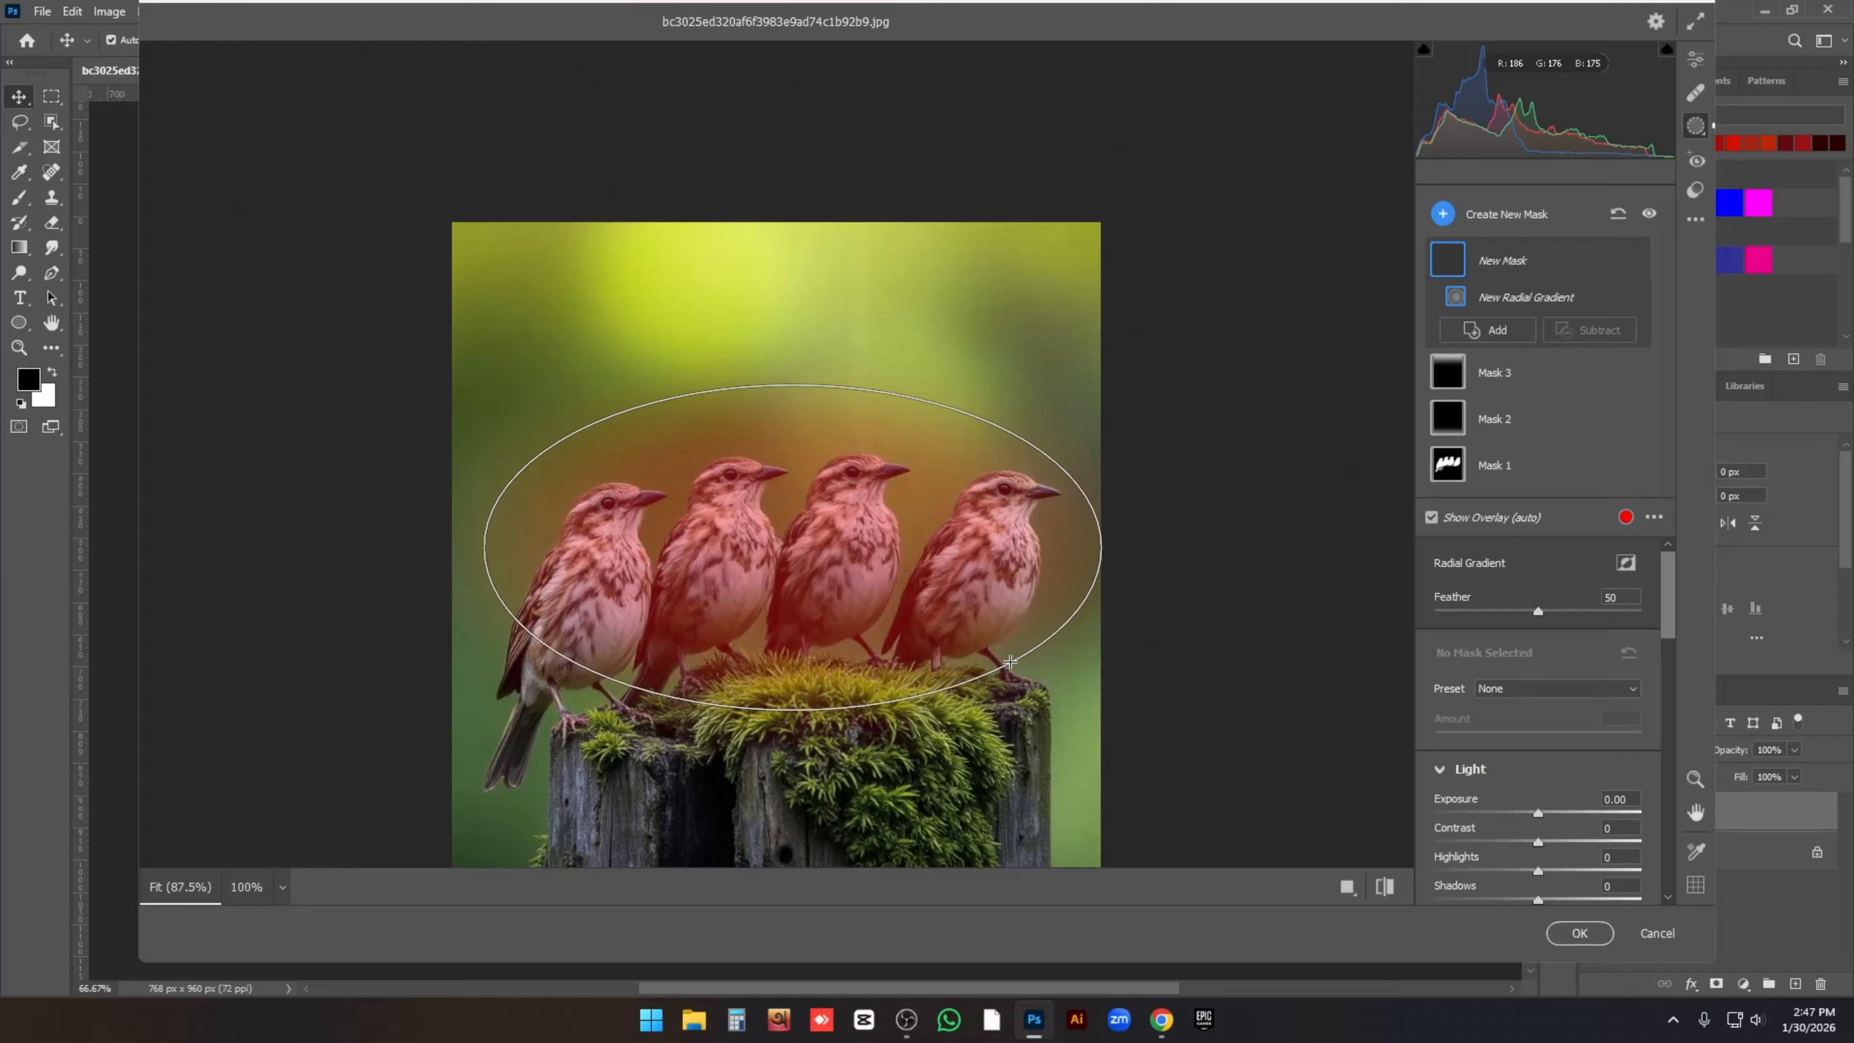
drag(792, 549, 792, 561)
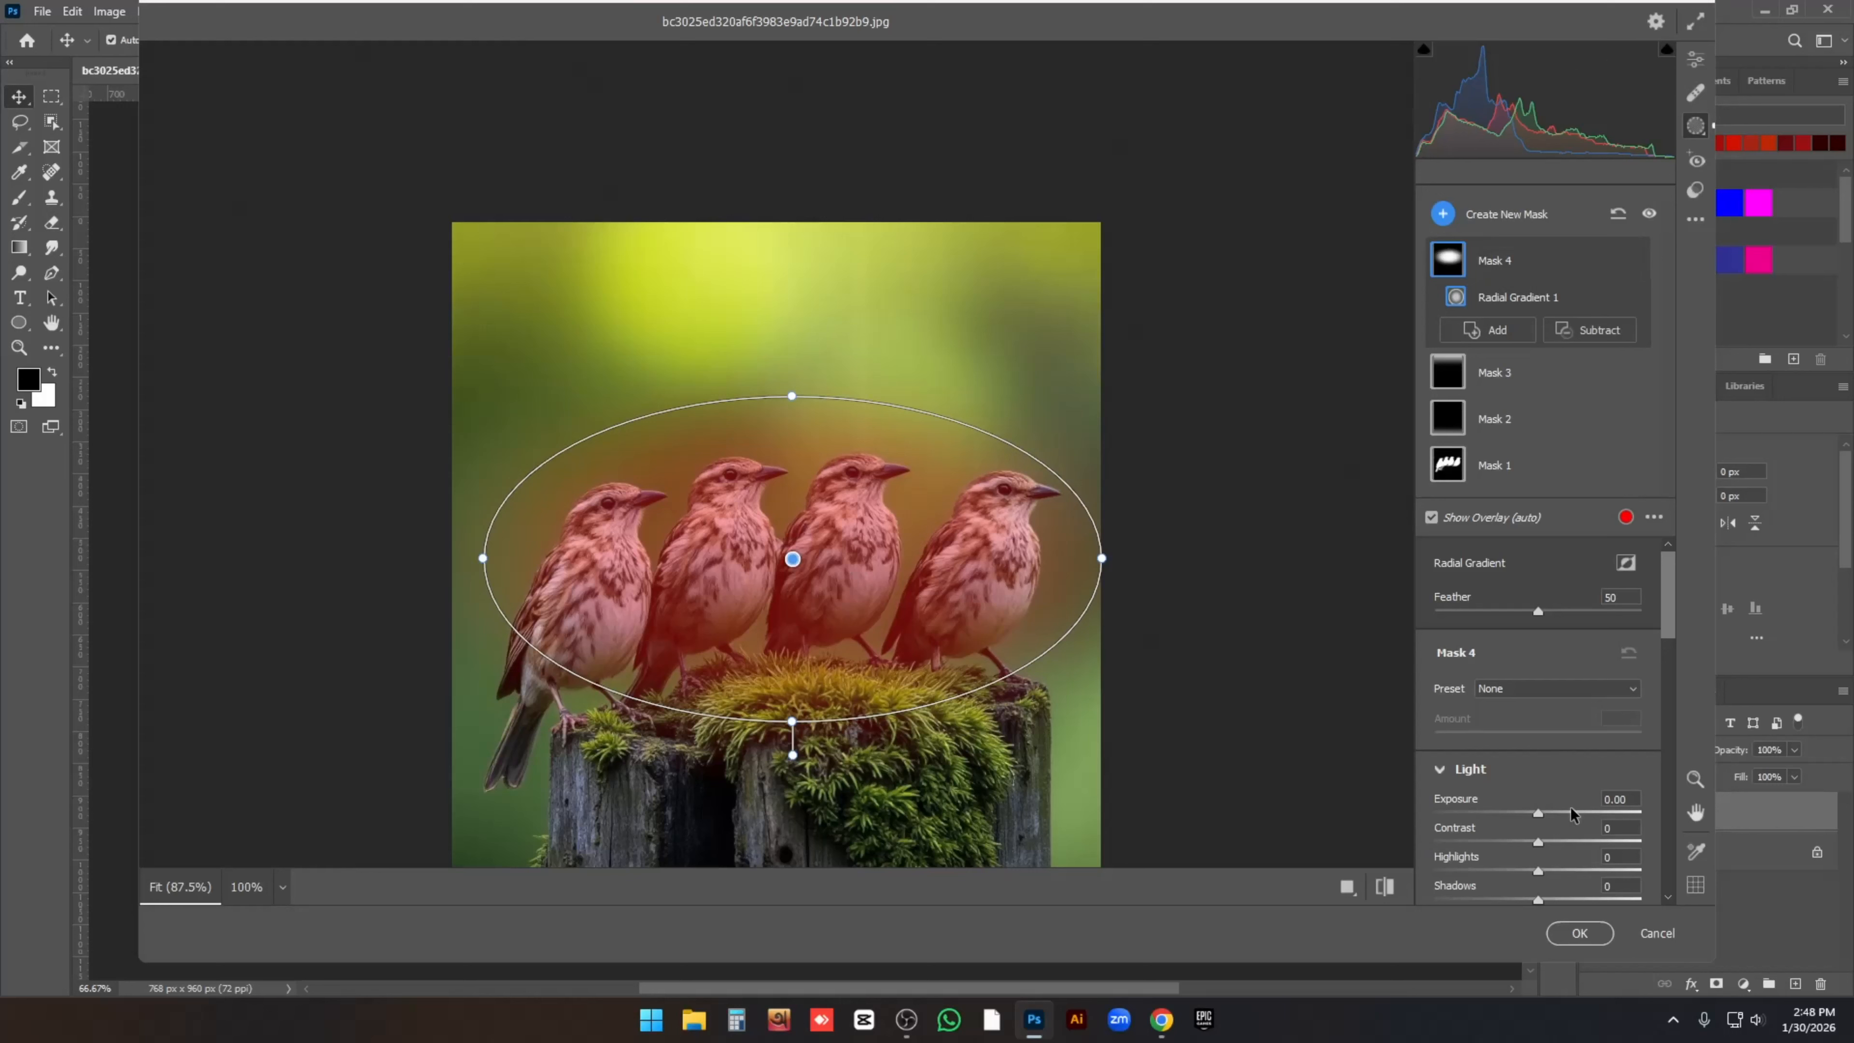
- Set the radial mask's exposure to +0.65, contrast to +18, highlights to +3, shadows to -23 and temperature to +7
drag(1542, 813, 1557, 814)
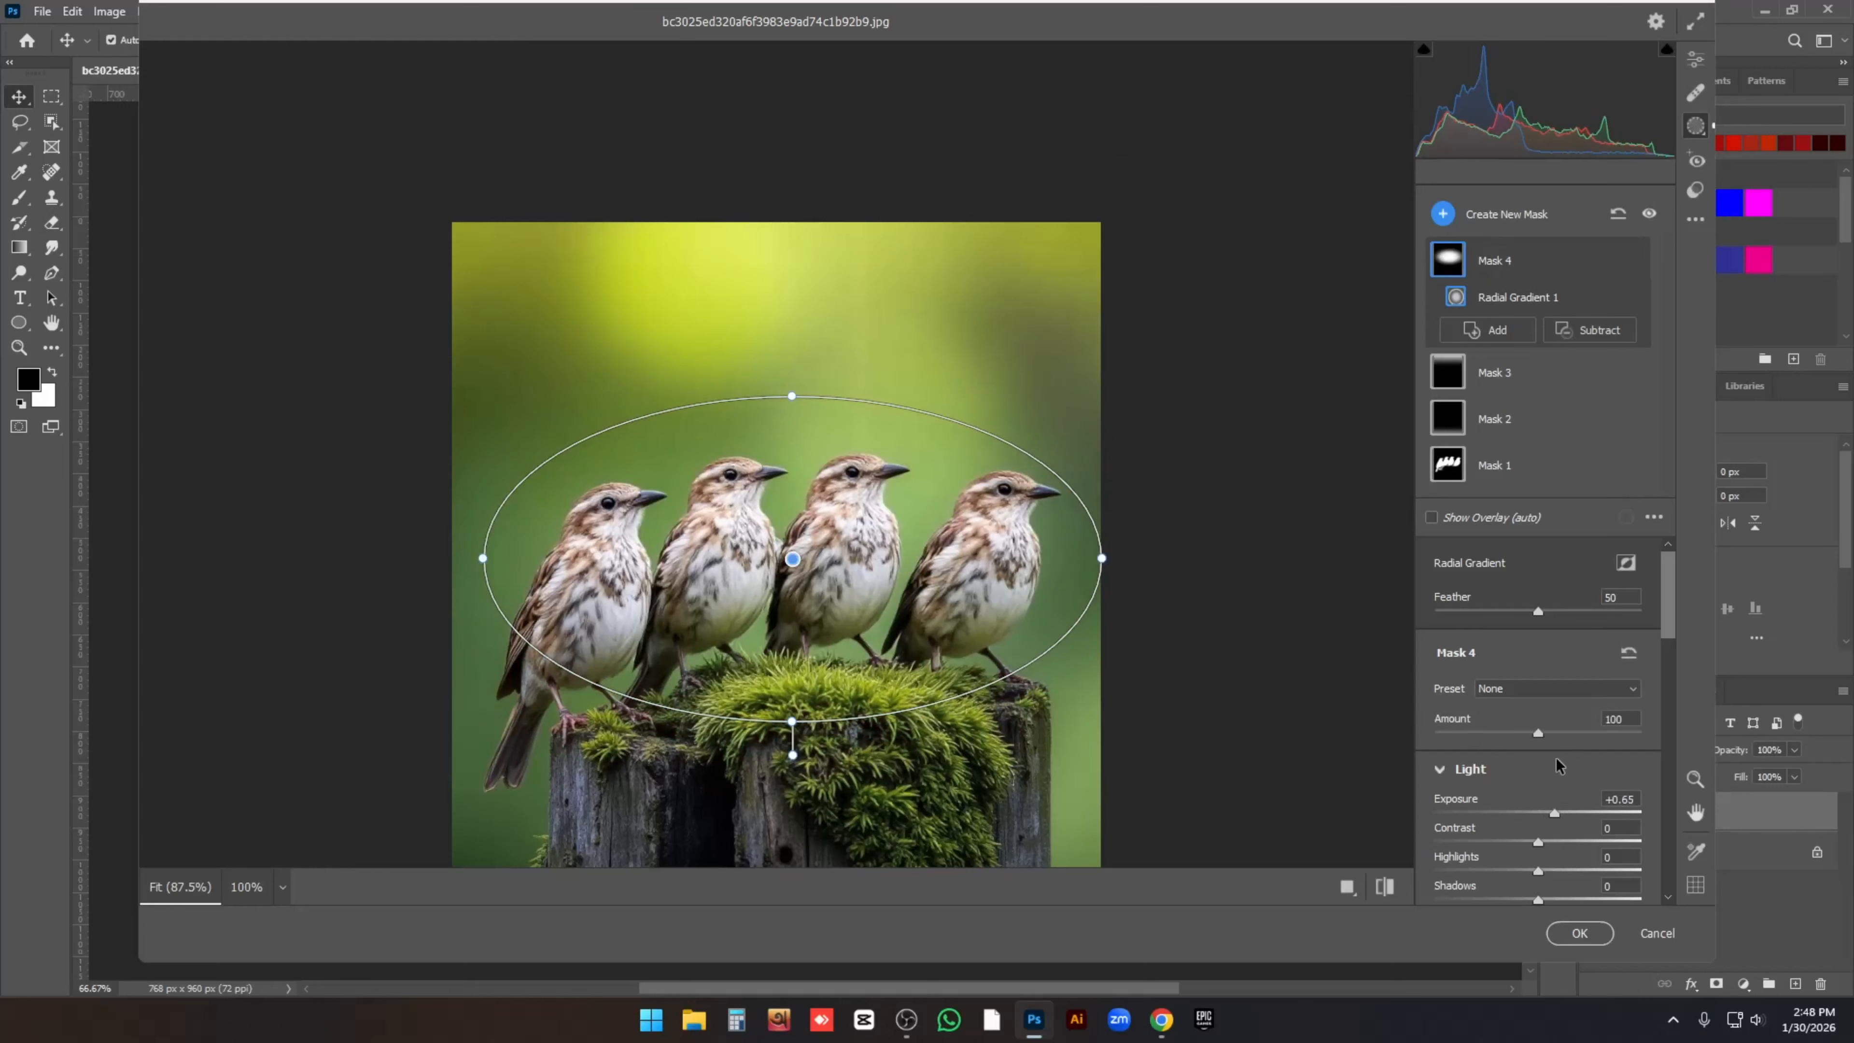
scroll(1556, 758, down, 2)
mouse_move(1540, 728)
mouse_down()
mouse_move(1559, 730)
mouse_move(1490, 758)
mouse_move(1561, 757)
mouse_up()
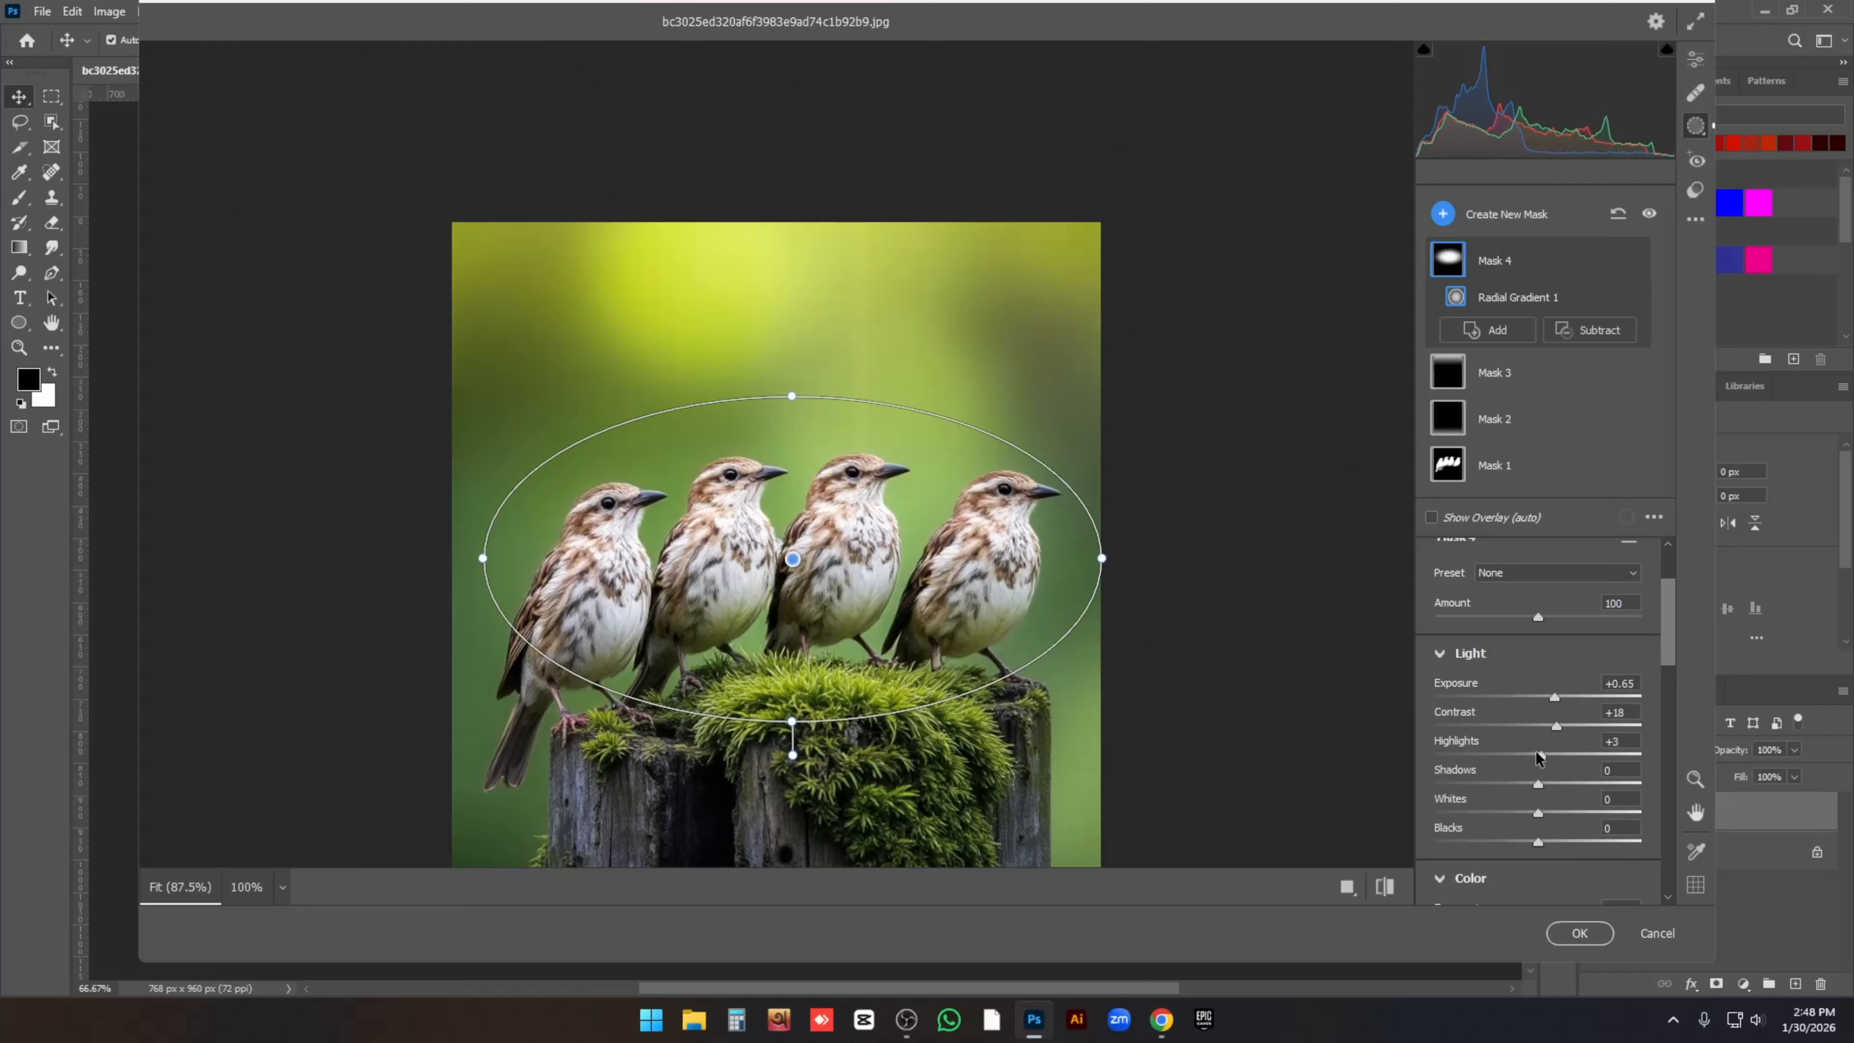
scroll(1496, 722, down, 2)
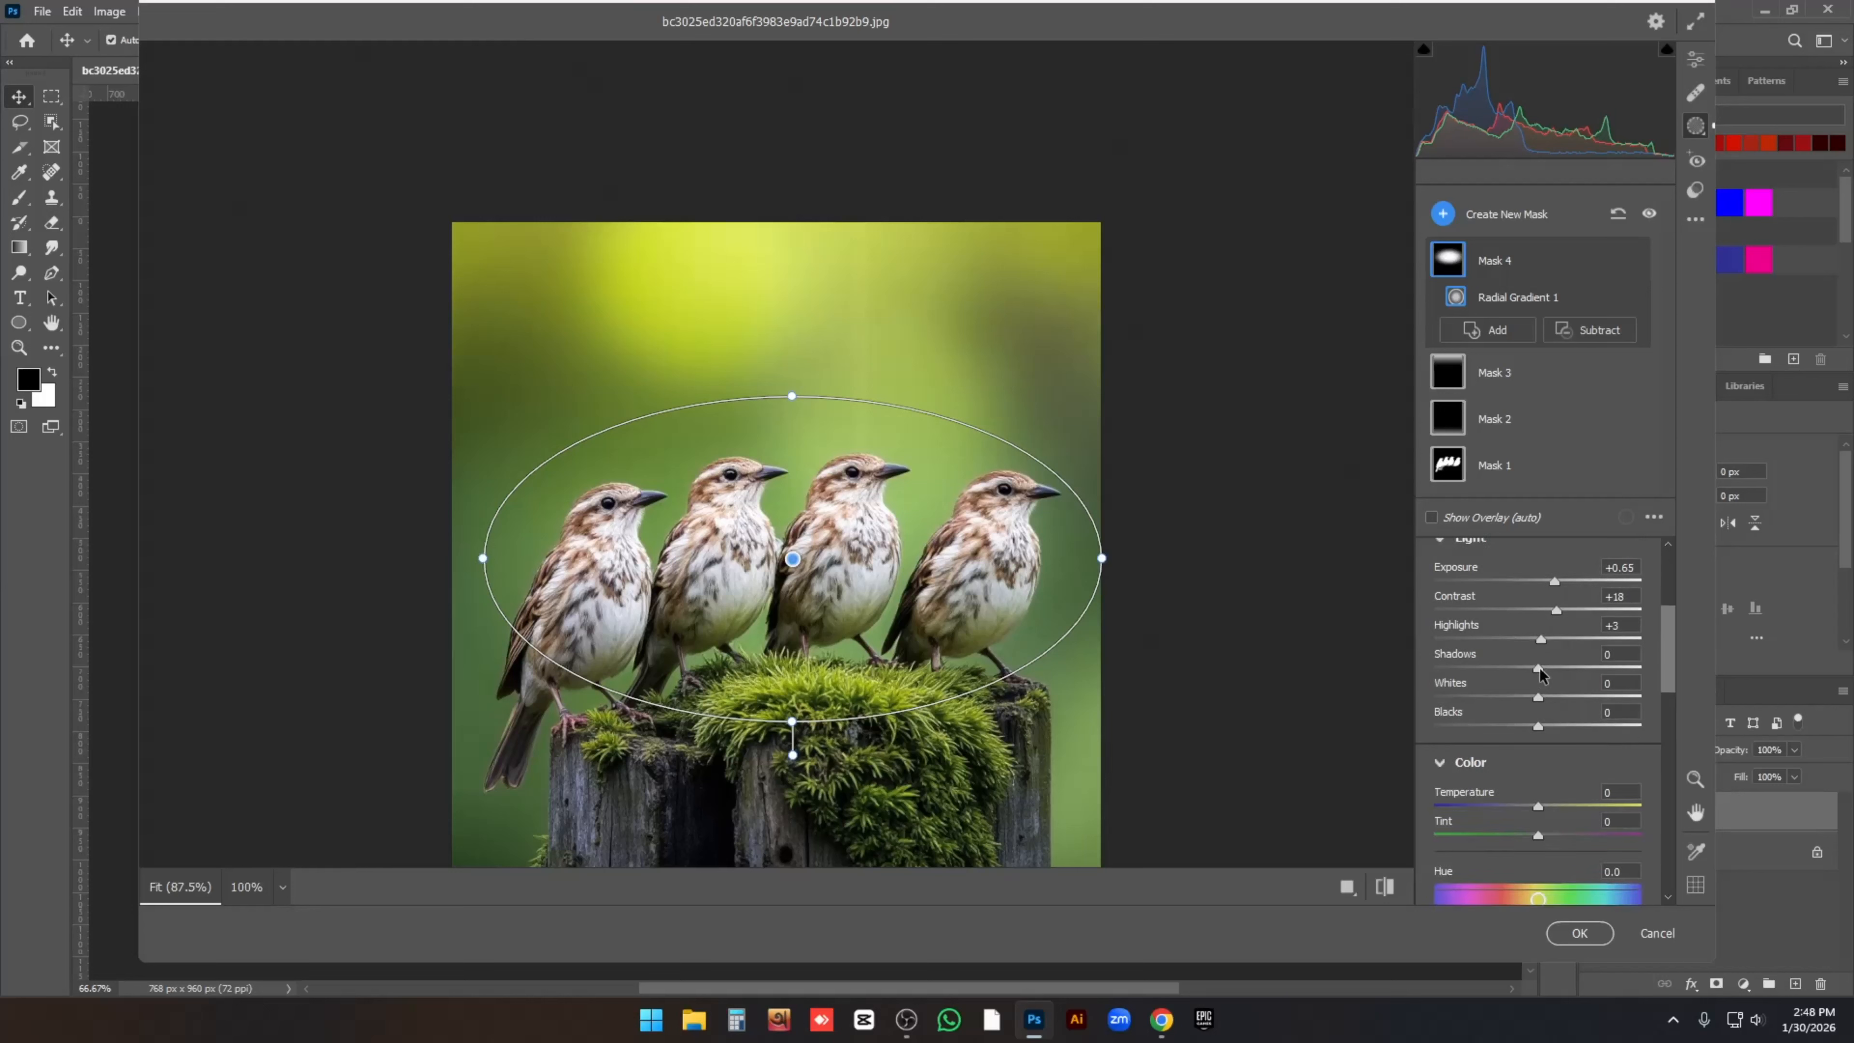
mouse_move(1539, 670)
mouse_down()
mouse_move(1554, 674)
mouse_move(1511, 682)
mouse_up()
mouse_move(1539, 806)
mouse_down()
mouse_move(1559, 804)
mouse_move(1514, 810)
mouse_move(1545, 810)
mouse_up()
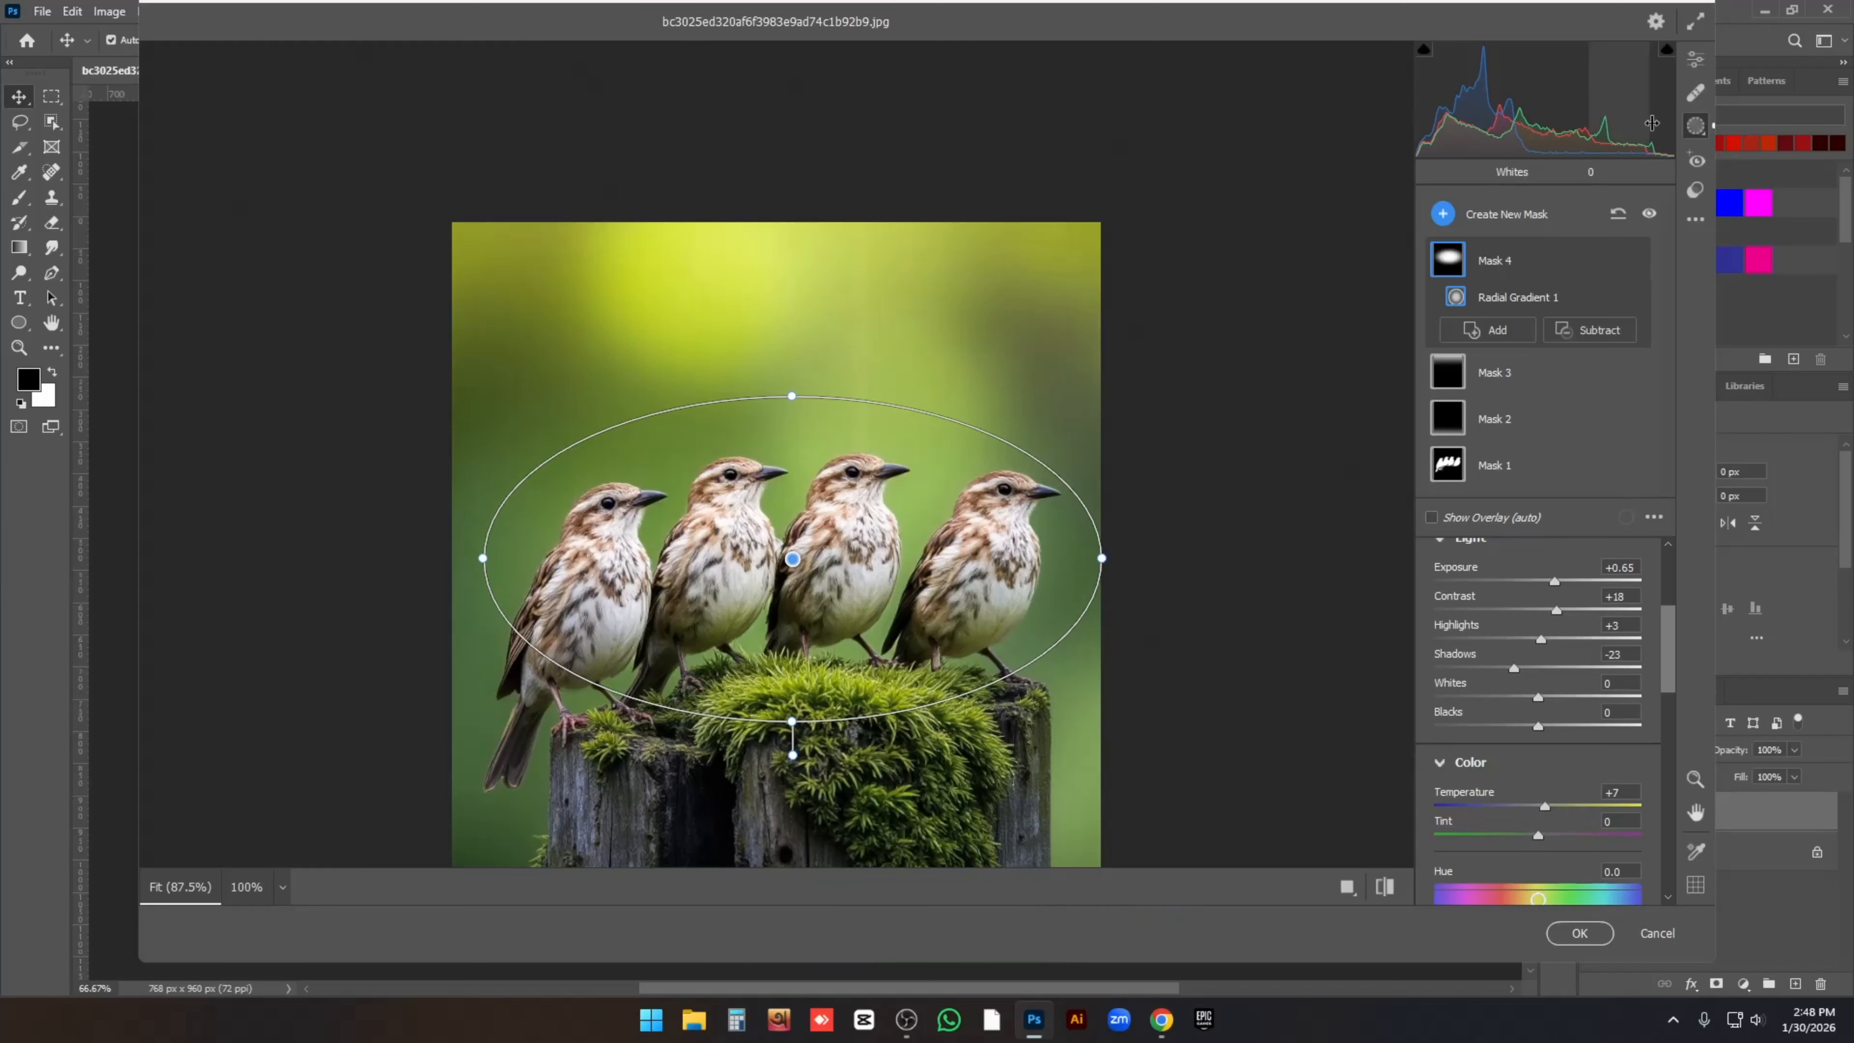
- Set the whole image's exposure to -0.10, highlights to +7, texture to +18 and clarity to -10
click(1695, 60)
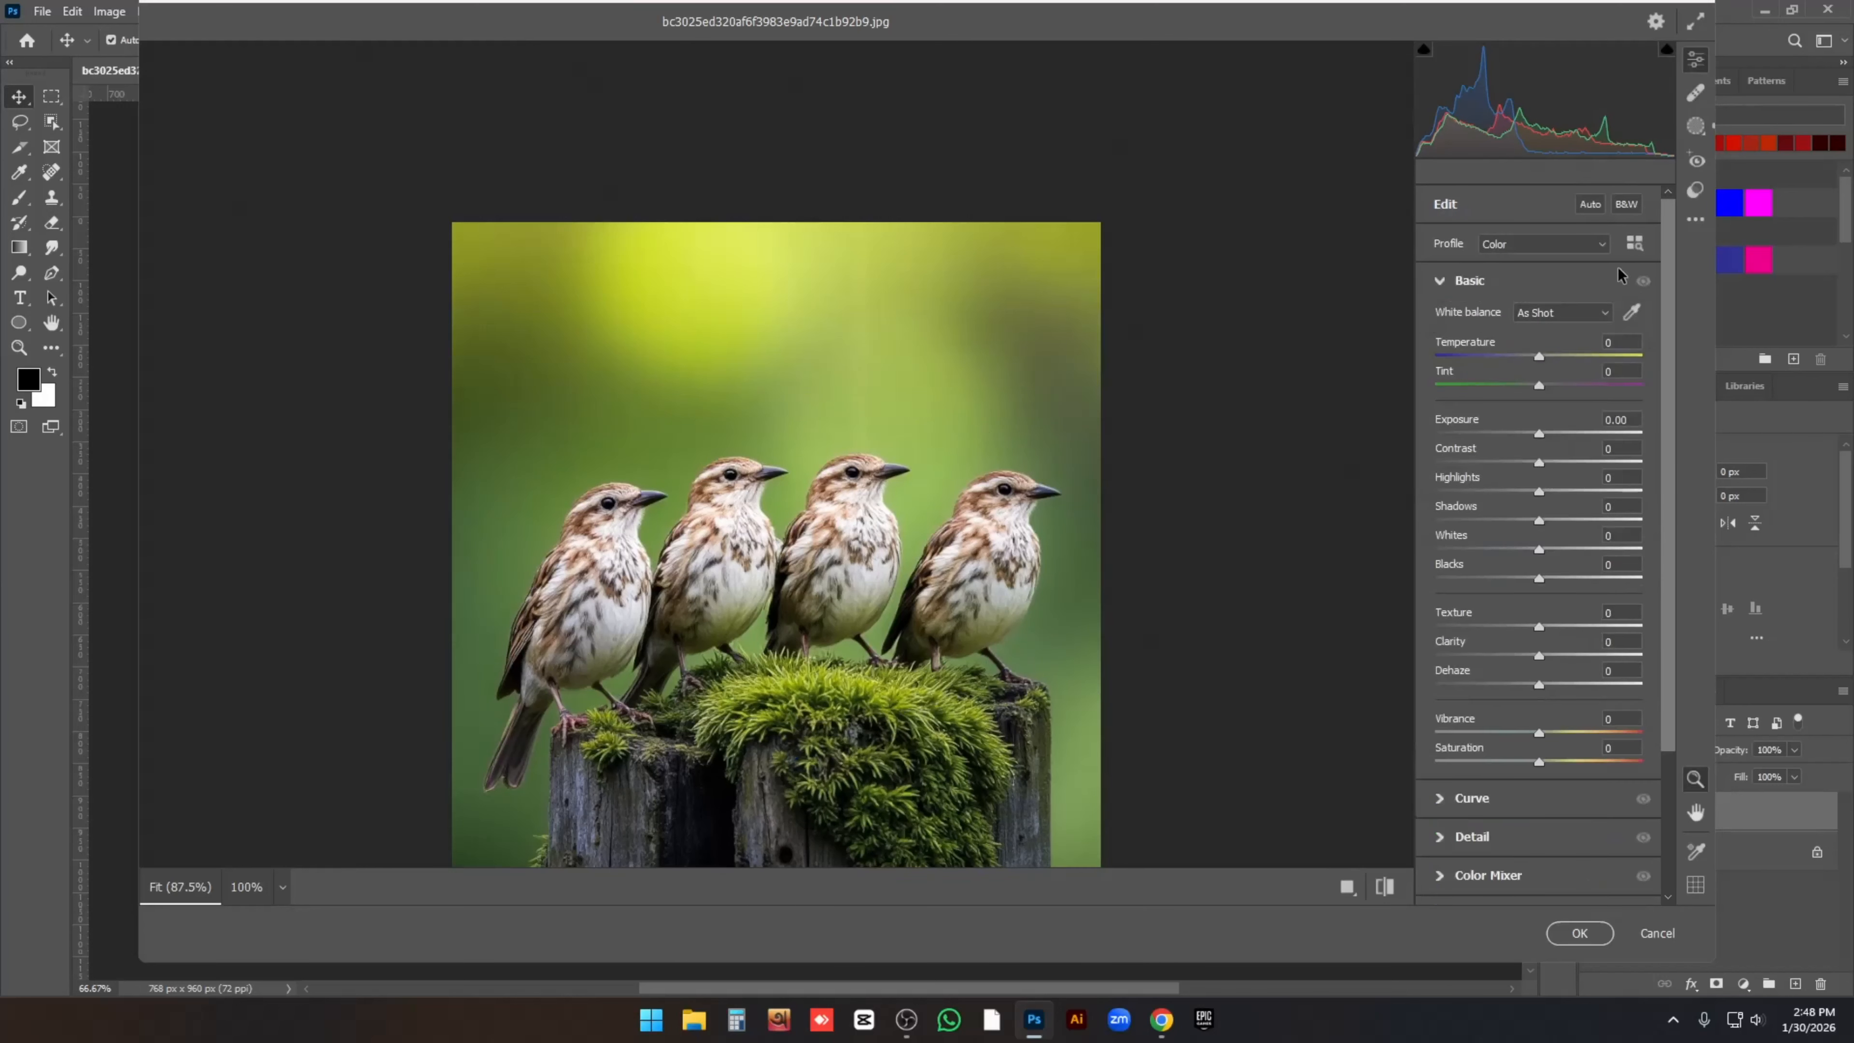
drag(1539, 436, 1537, 440)
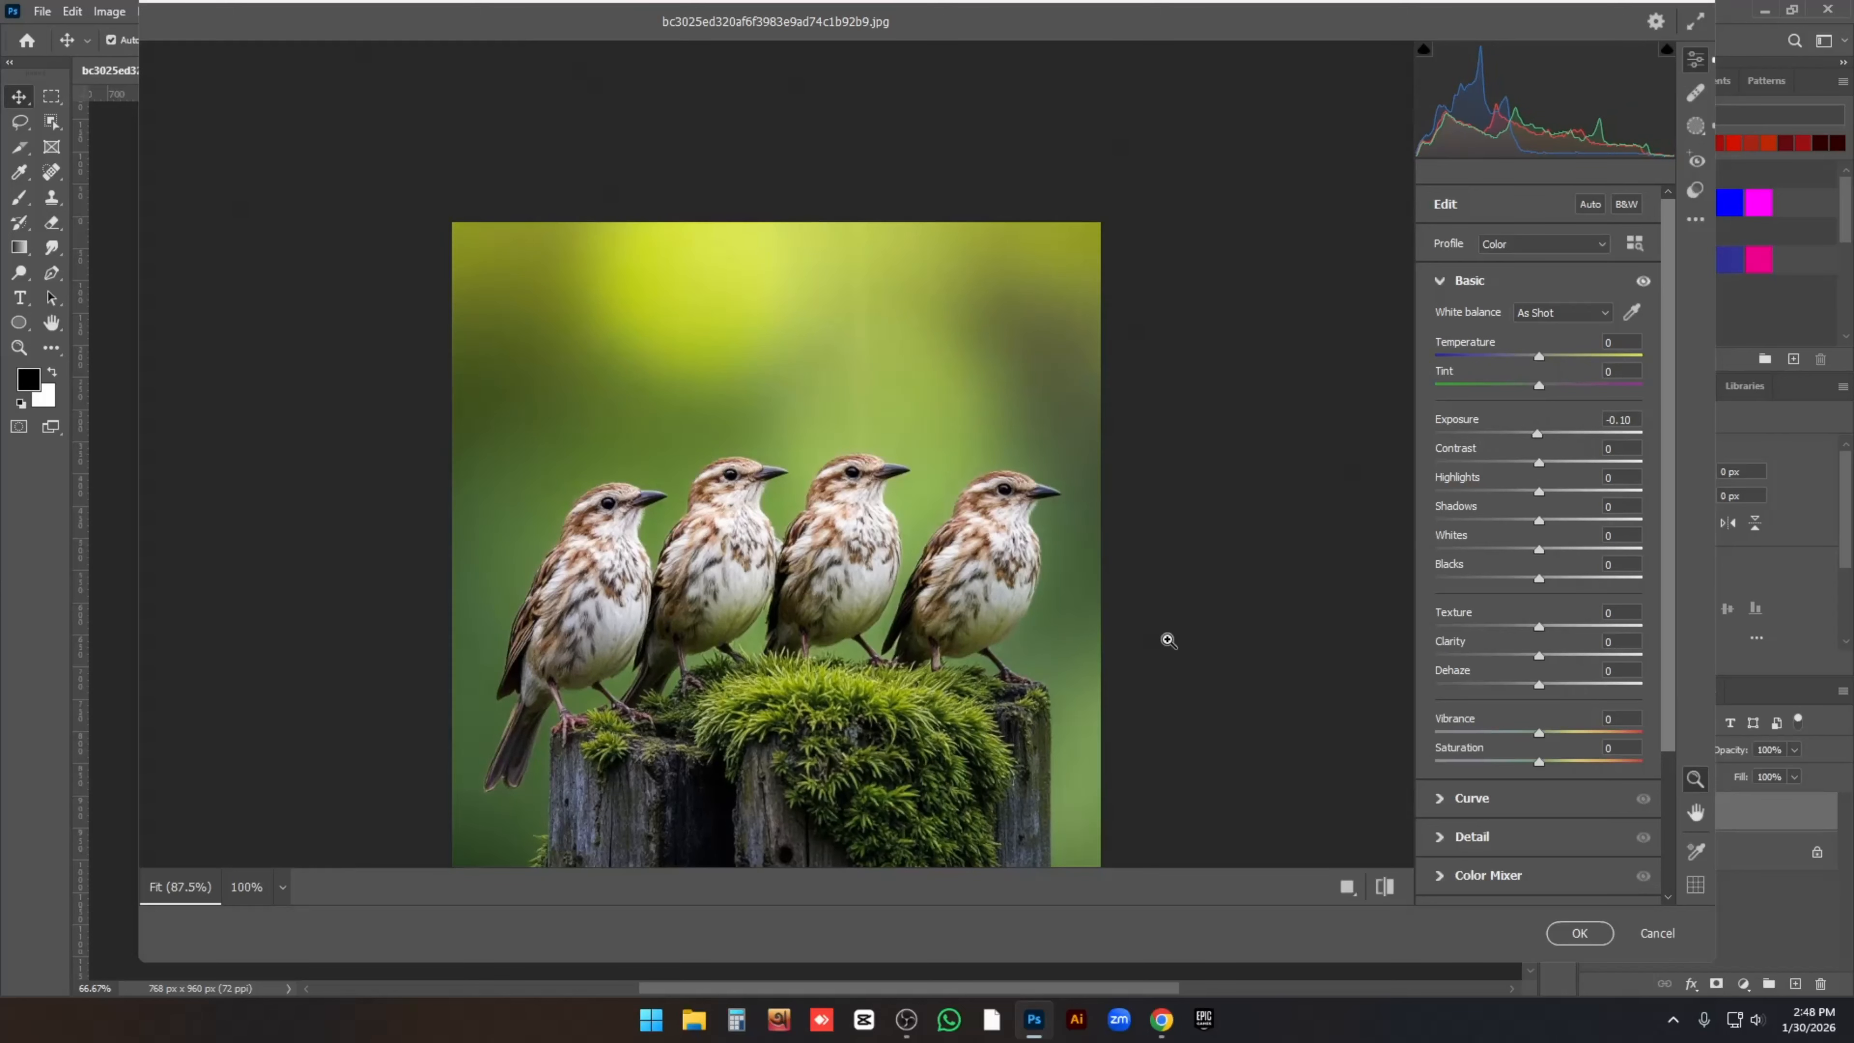
scroll(1170, 641, down, 2)
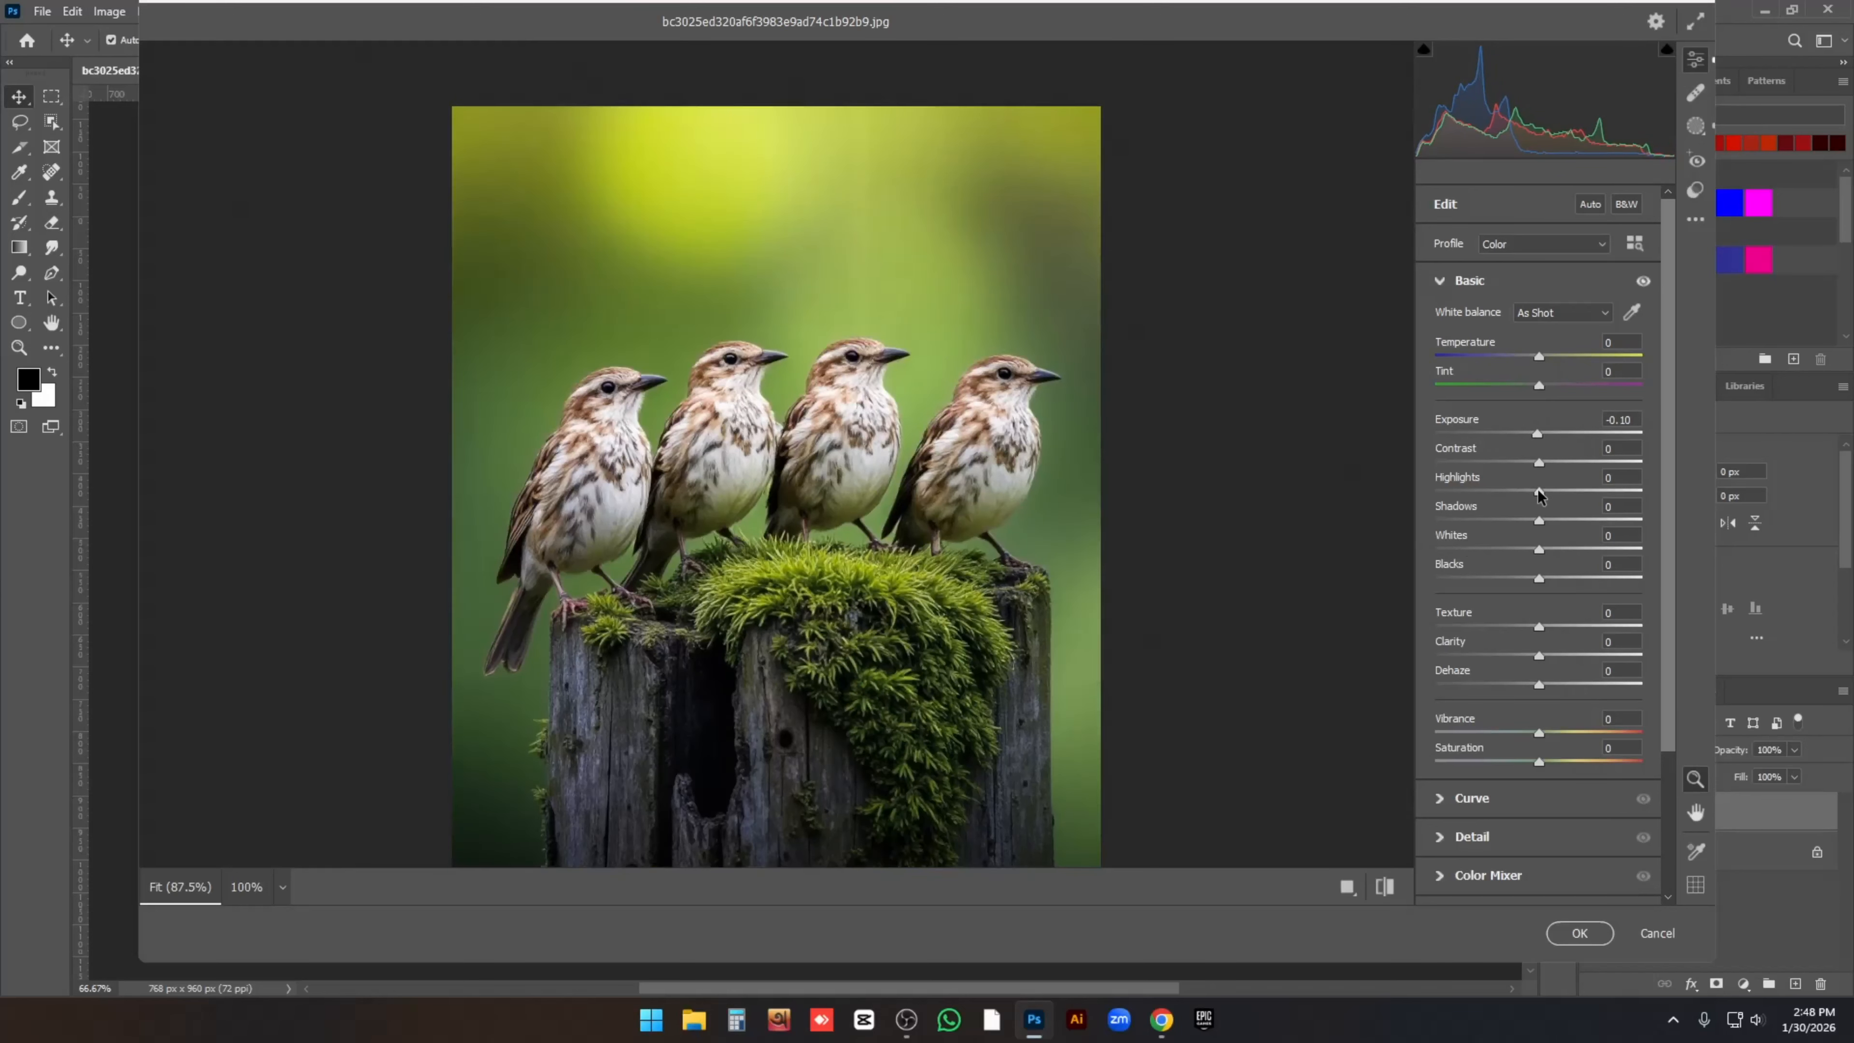
mouse_move(1538, 492)
mouse_down()
mouse_move(1521, 493)
mouse_move(1547, 499)
mouse_up()
mouse_move(1539, 655)
mouse_down()
mouse_move(1555, 657)
mouse_move(1539, 664)
mouse_up()
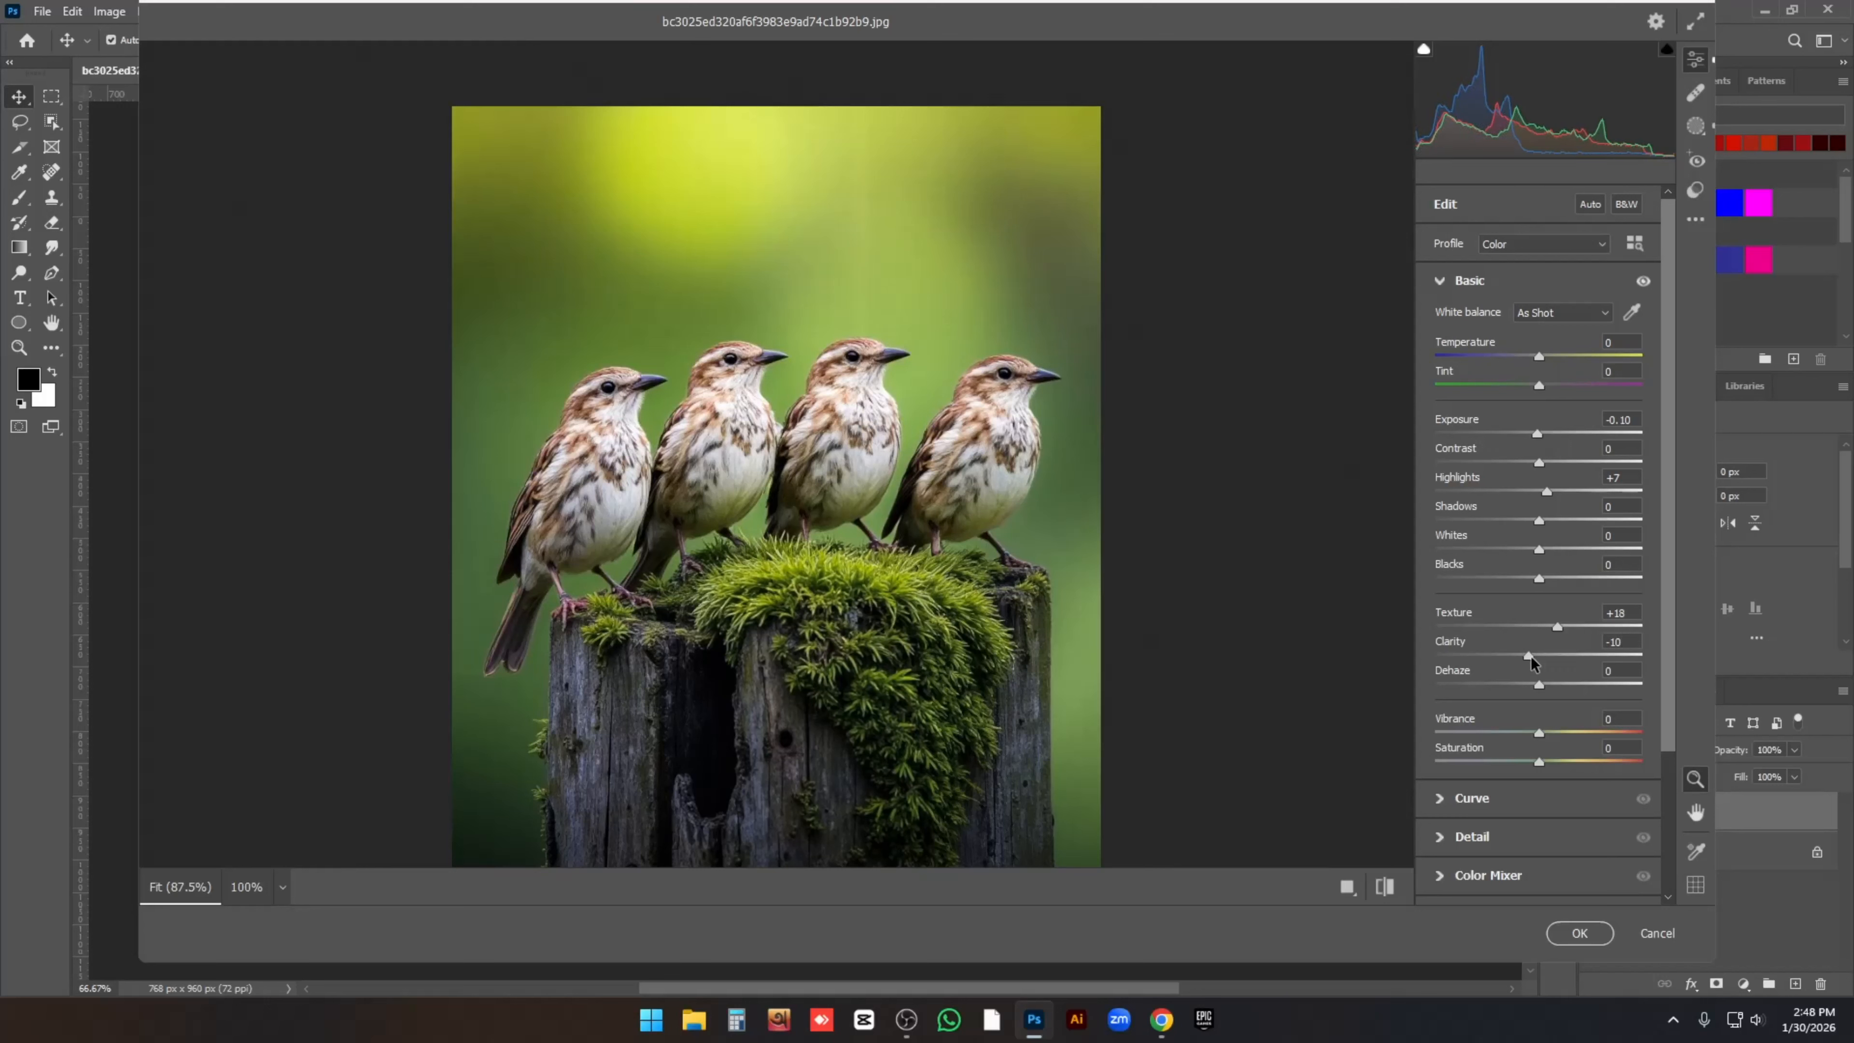
- Set the whole image's vibrance to +22, exposure to +0.05 and contrast to +8, and apply the Camera Raw edits
drag(1540, 734, 1563, 735)
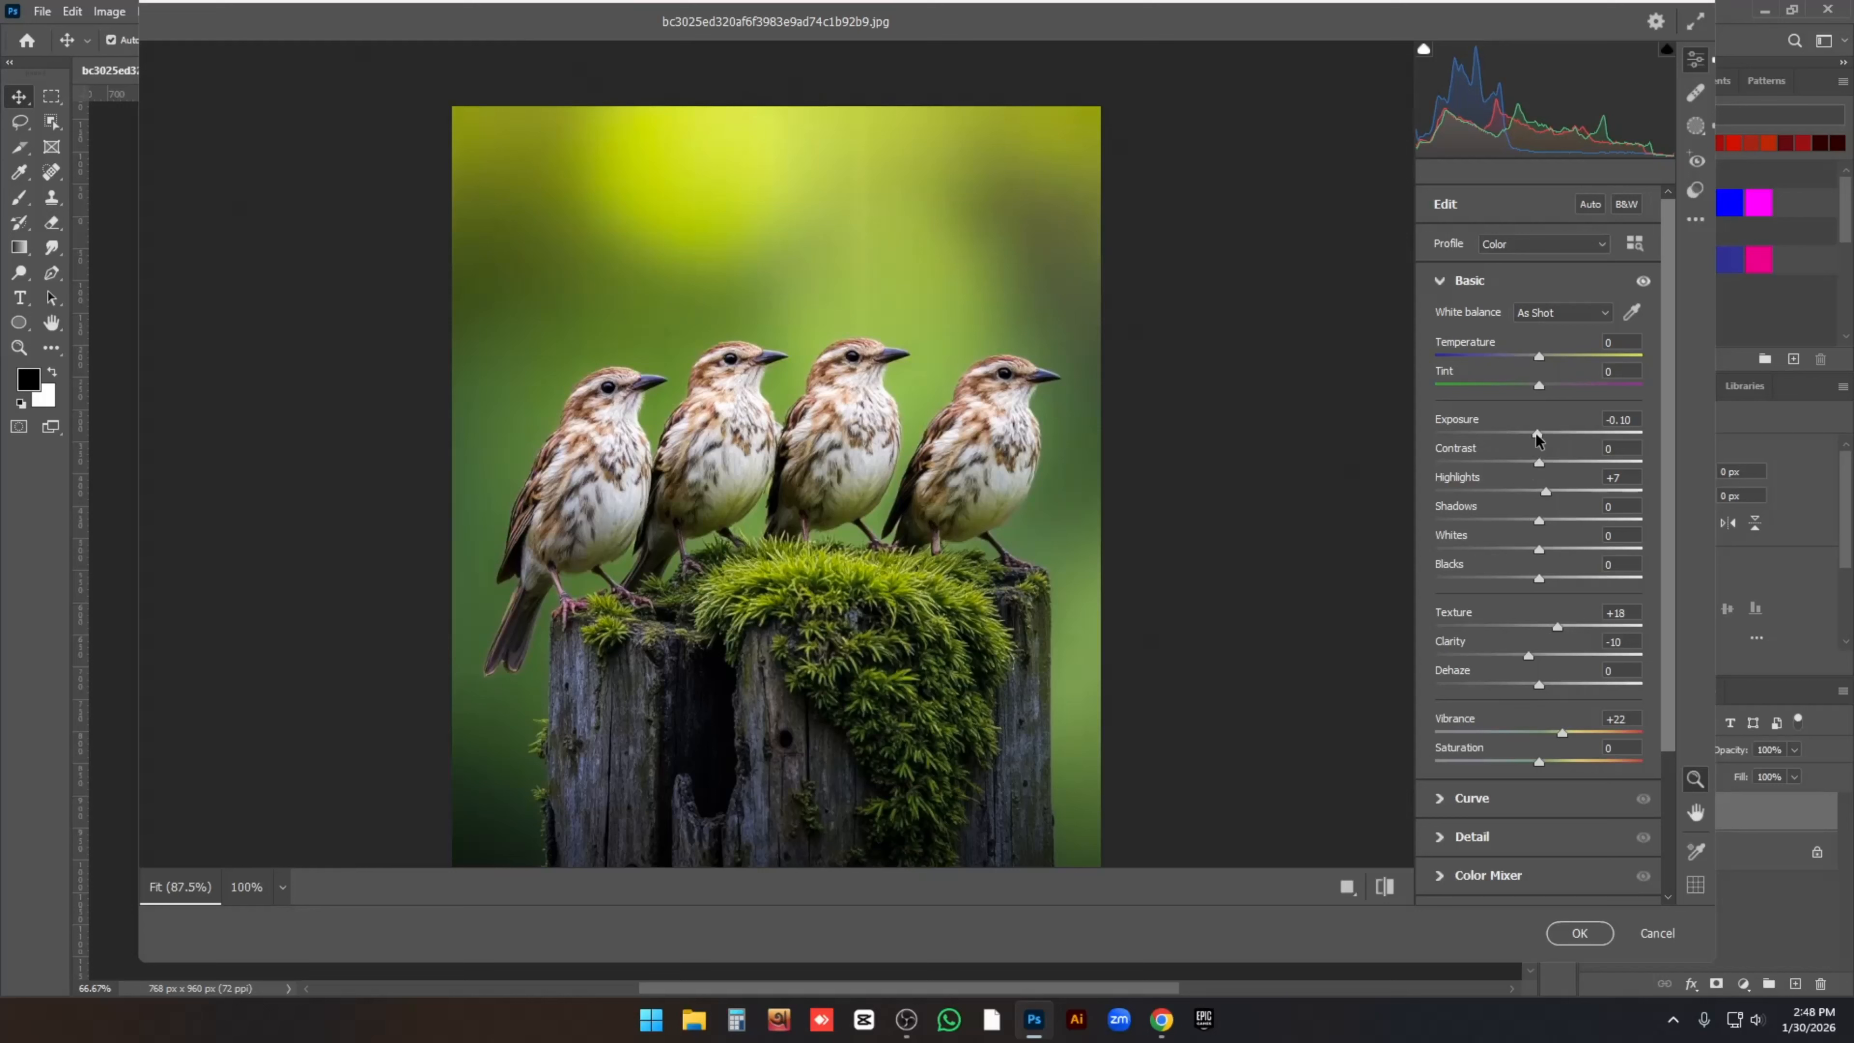
drag(1537, 437, 1550, 467)
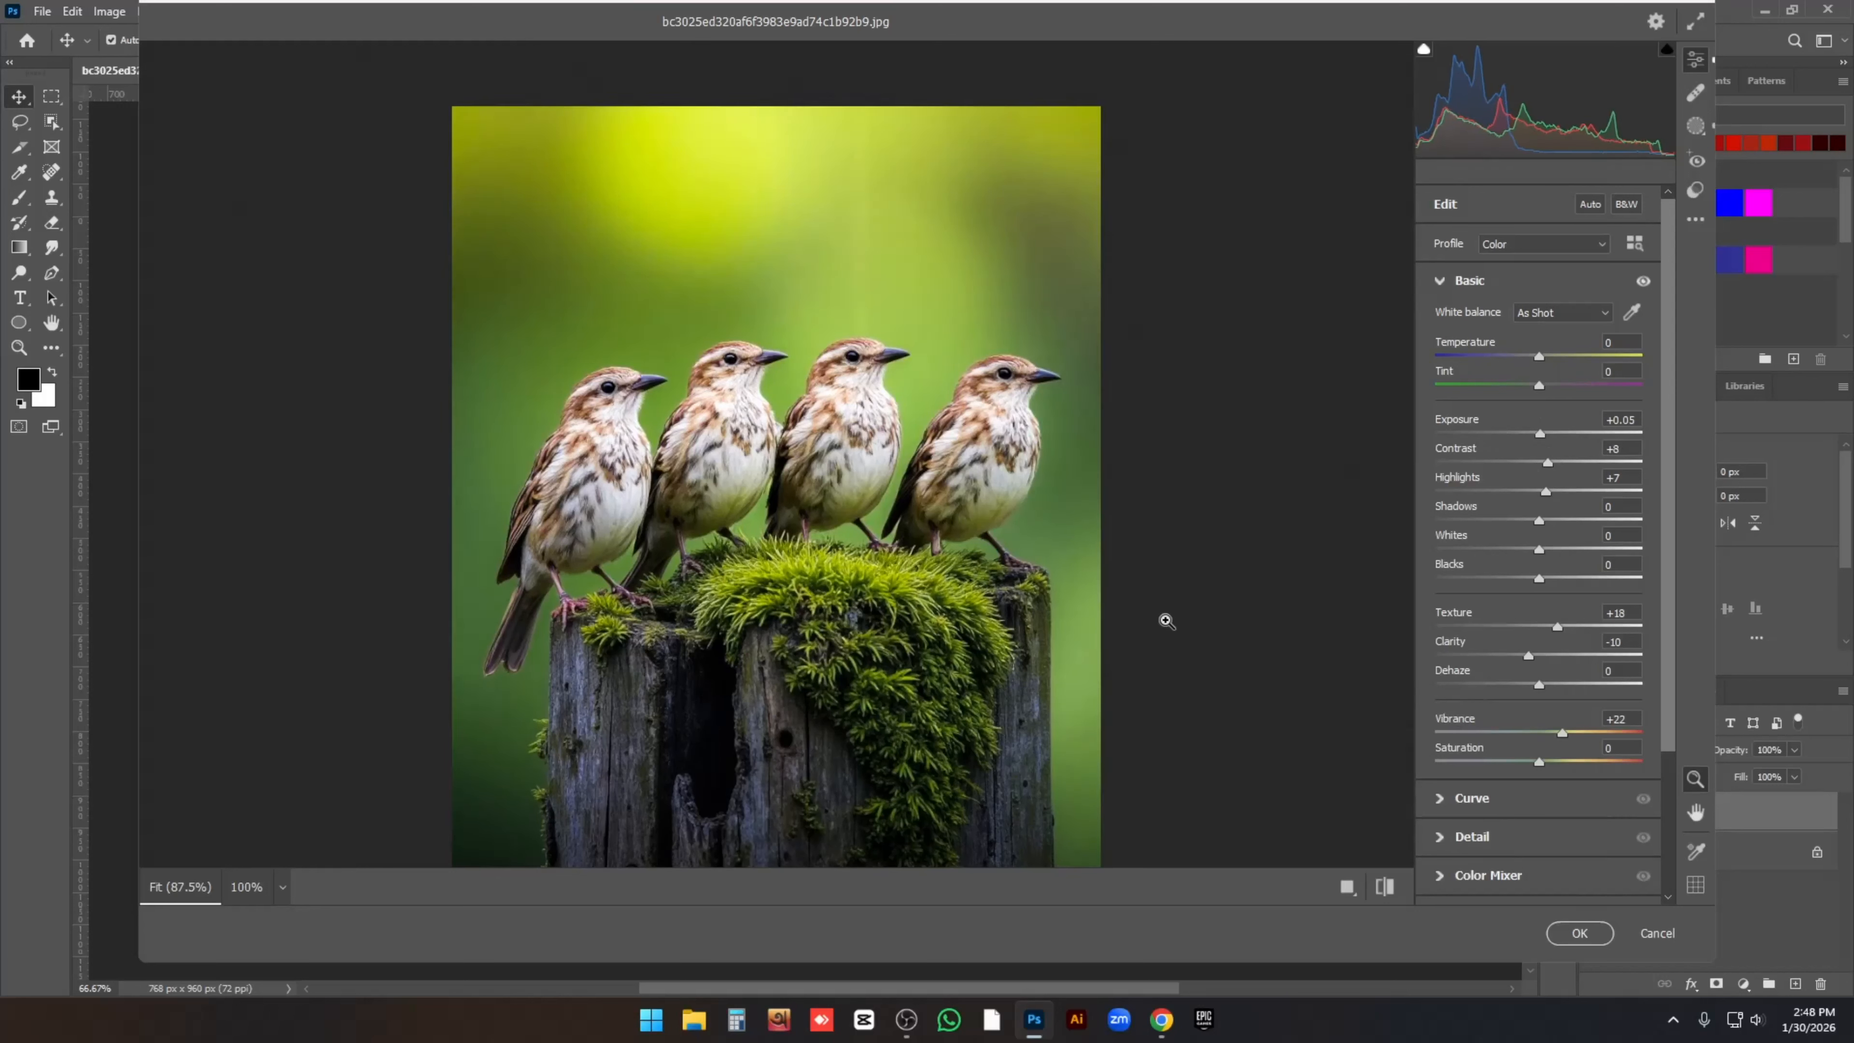
click(1577, 933)
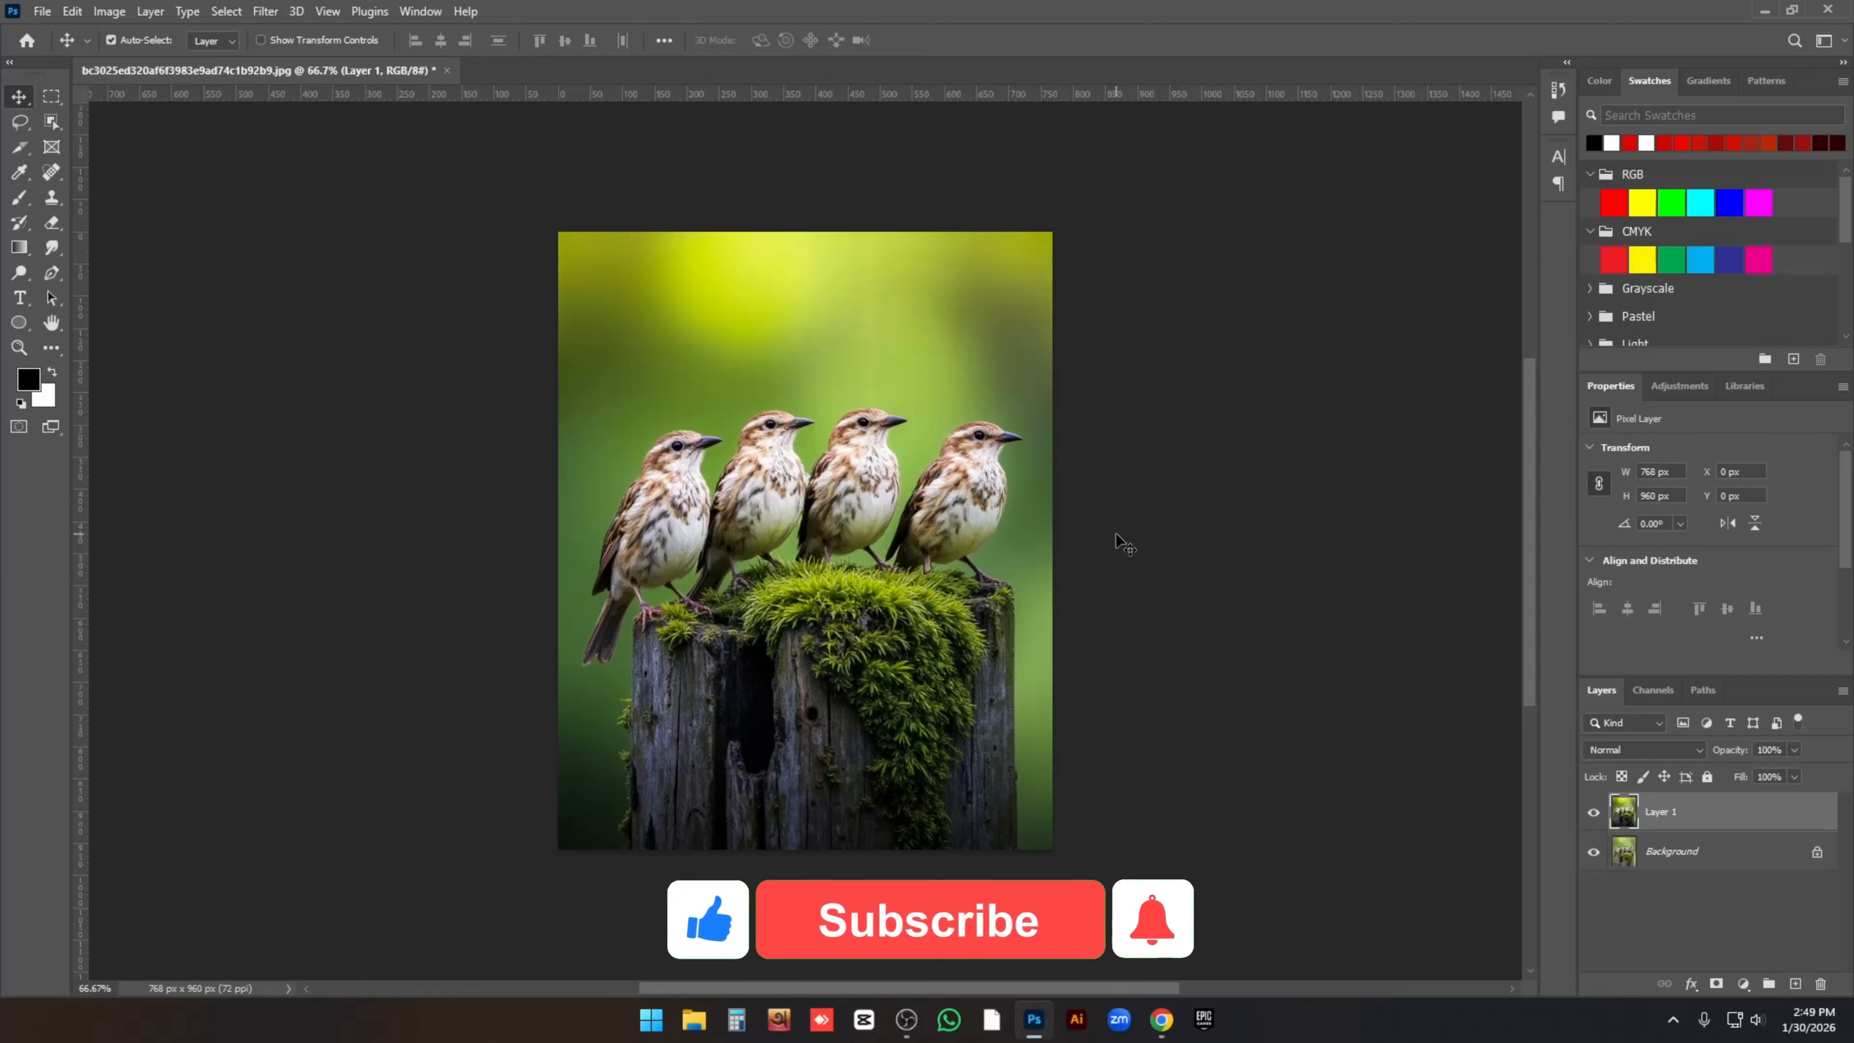
- Compare the retouched photo with the original by hiding Layer 1 and showing it again
scroll(1112, 552, up, 3)
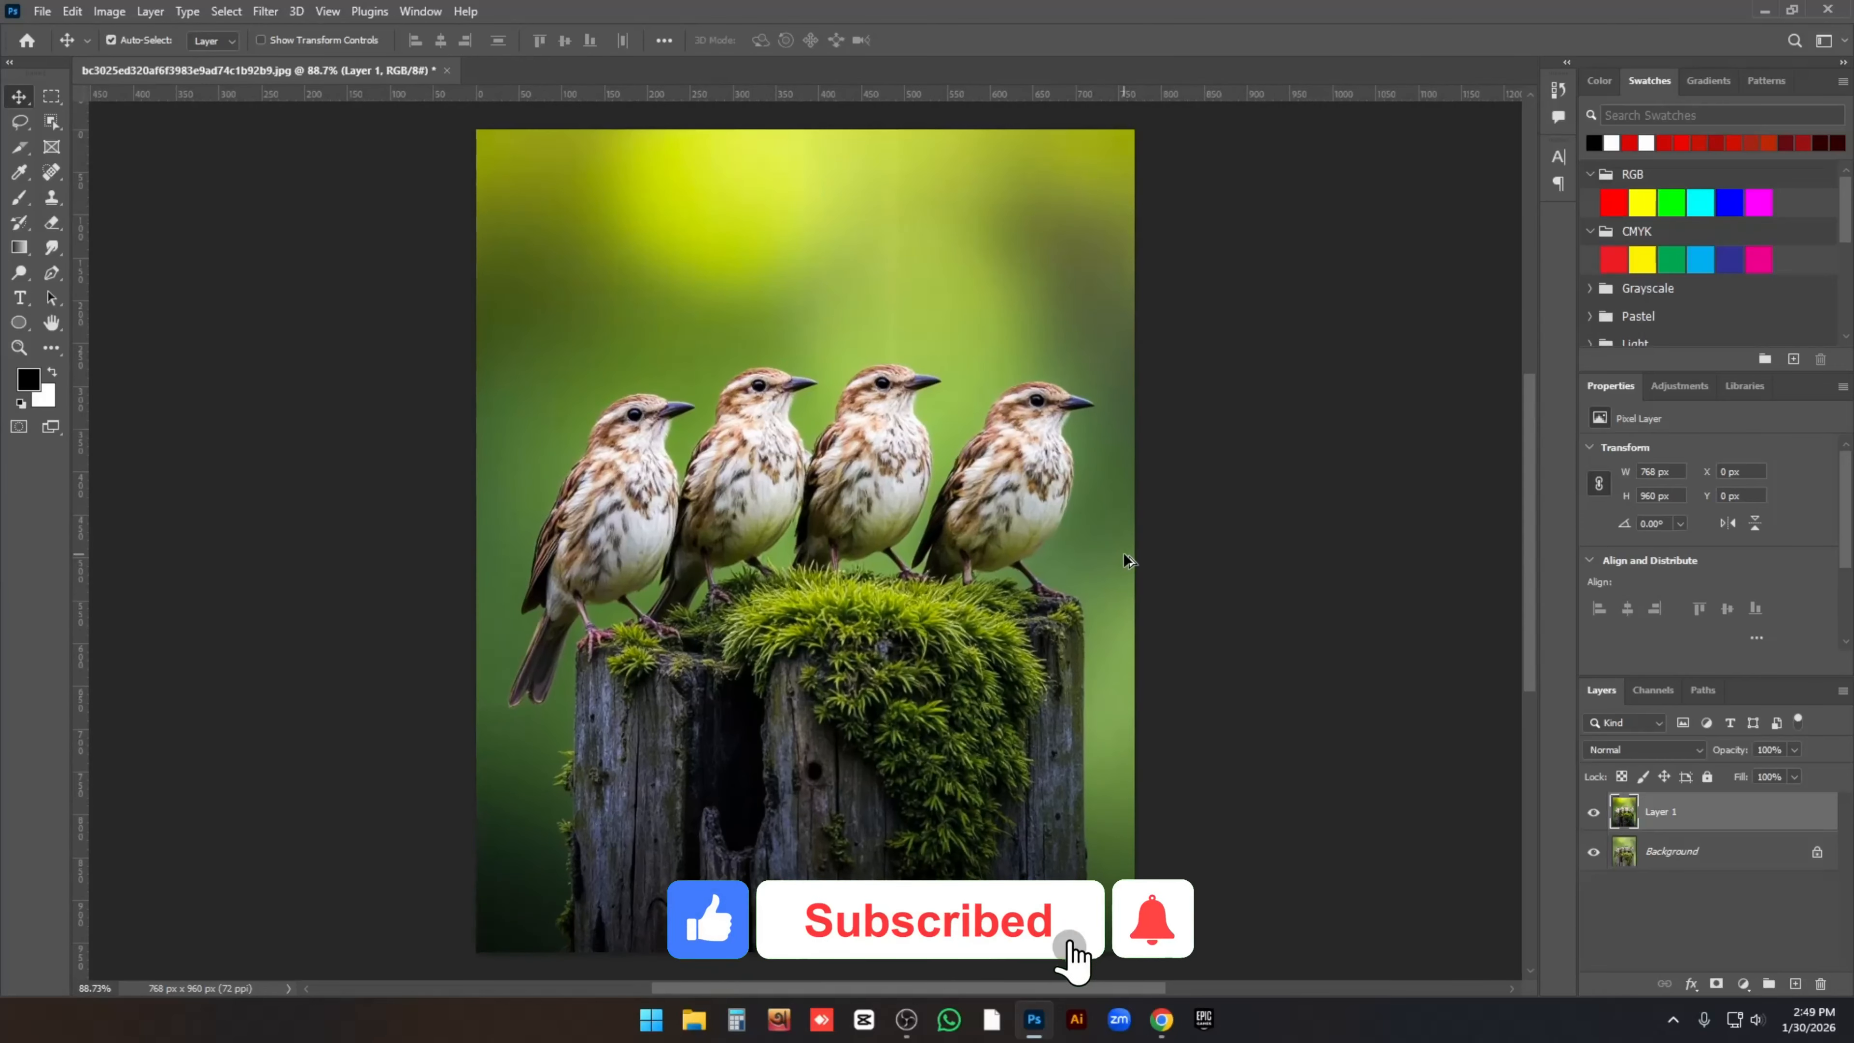
scroll(1125, 556, right, 1)
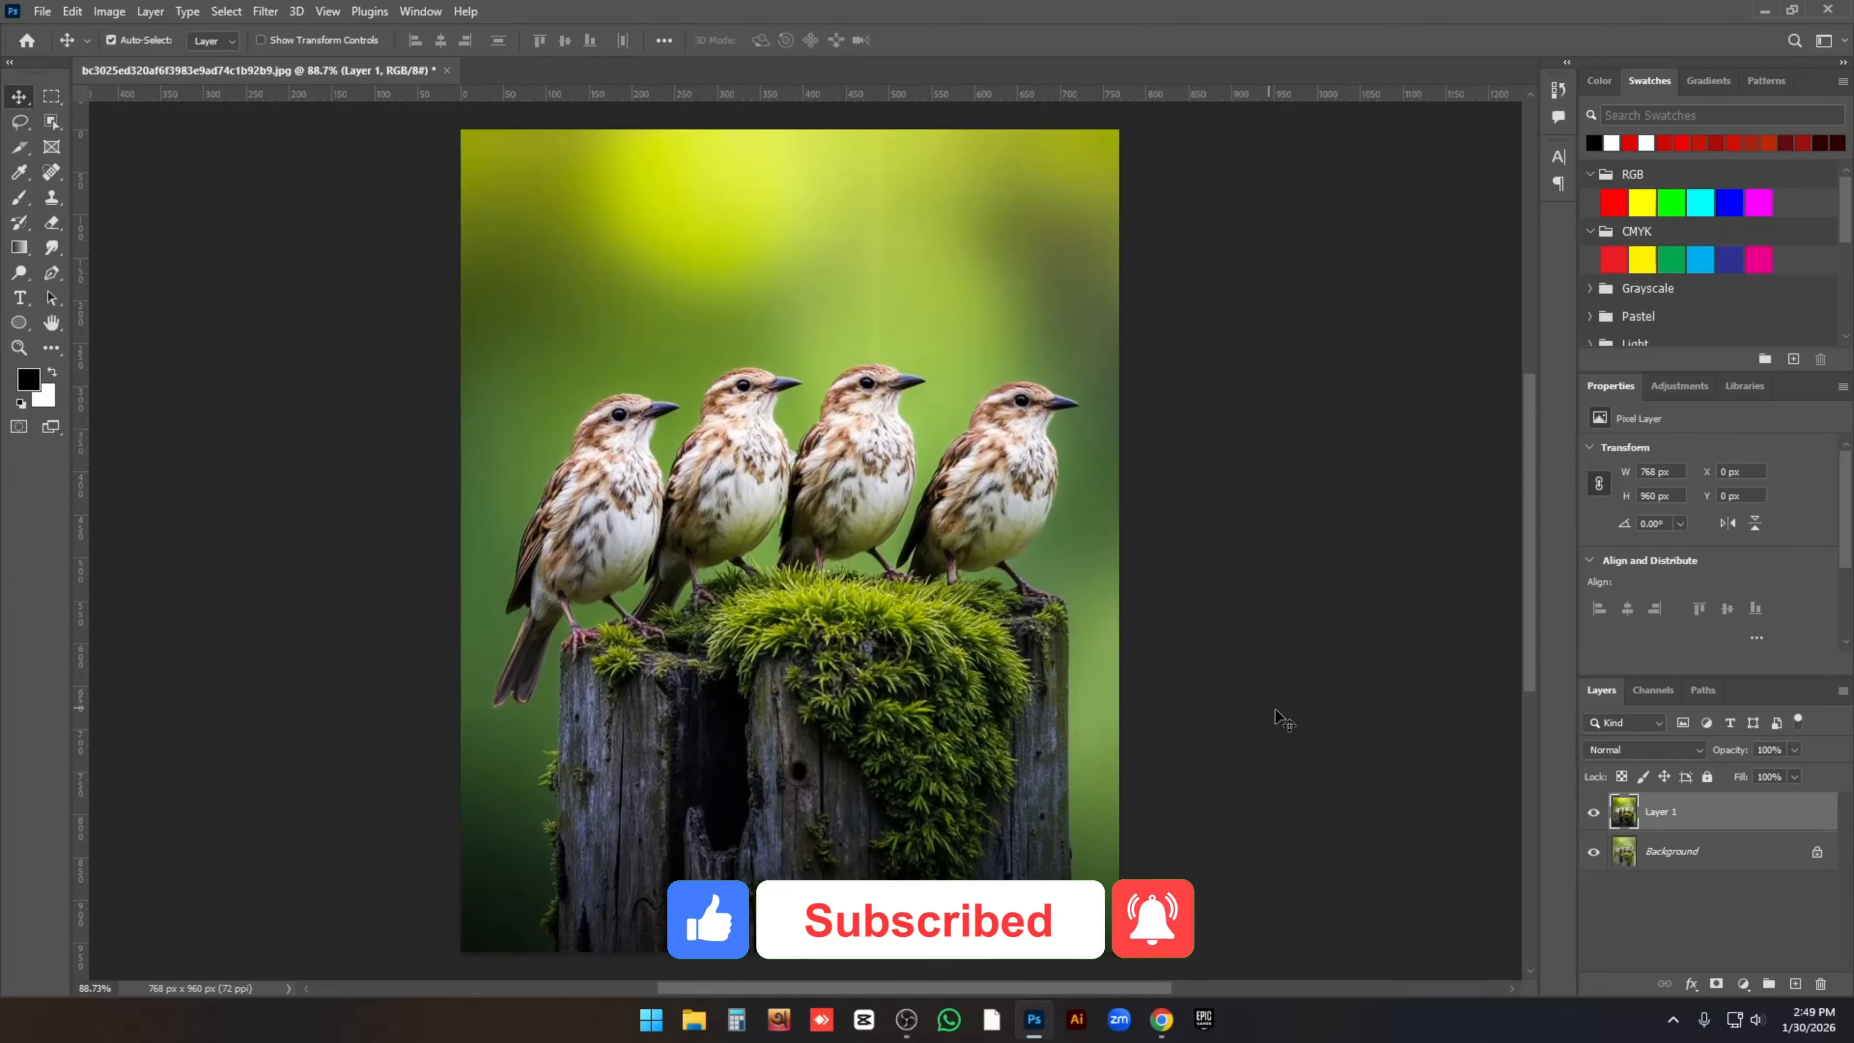
click(1593, 817)
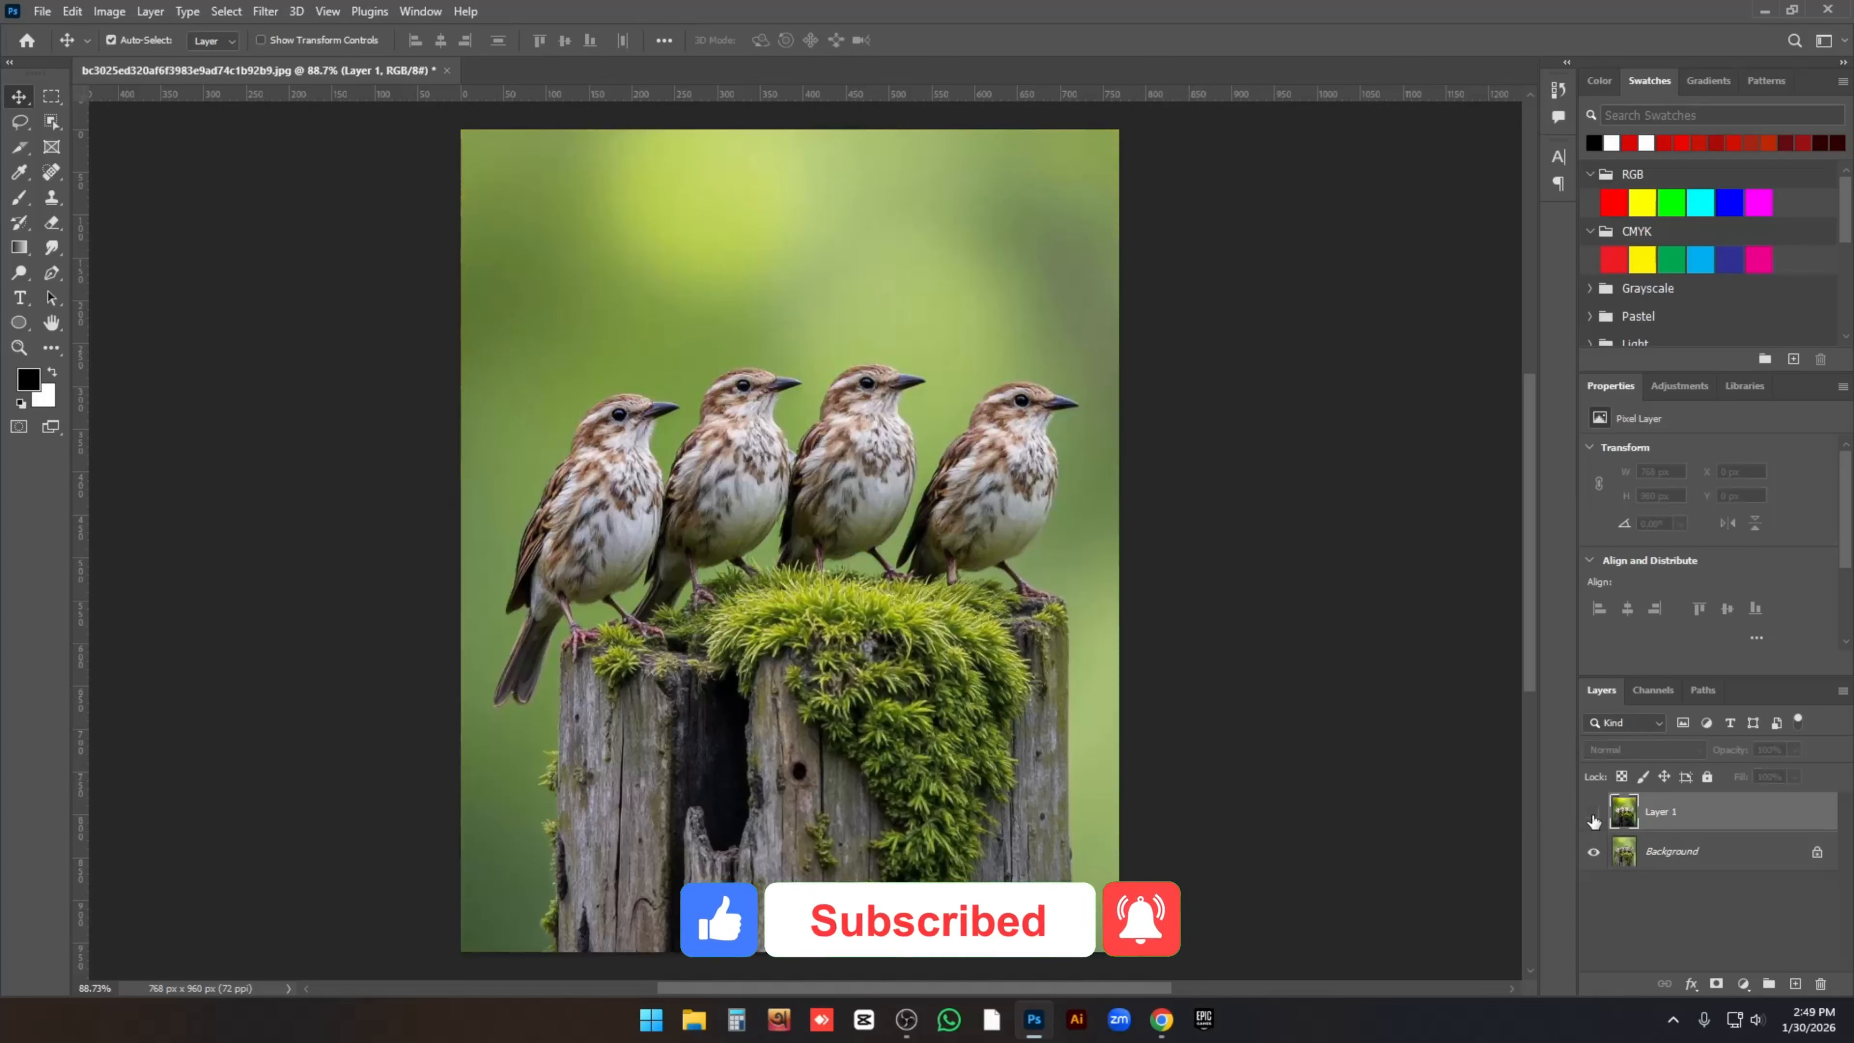
click(1593, 814)
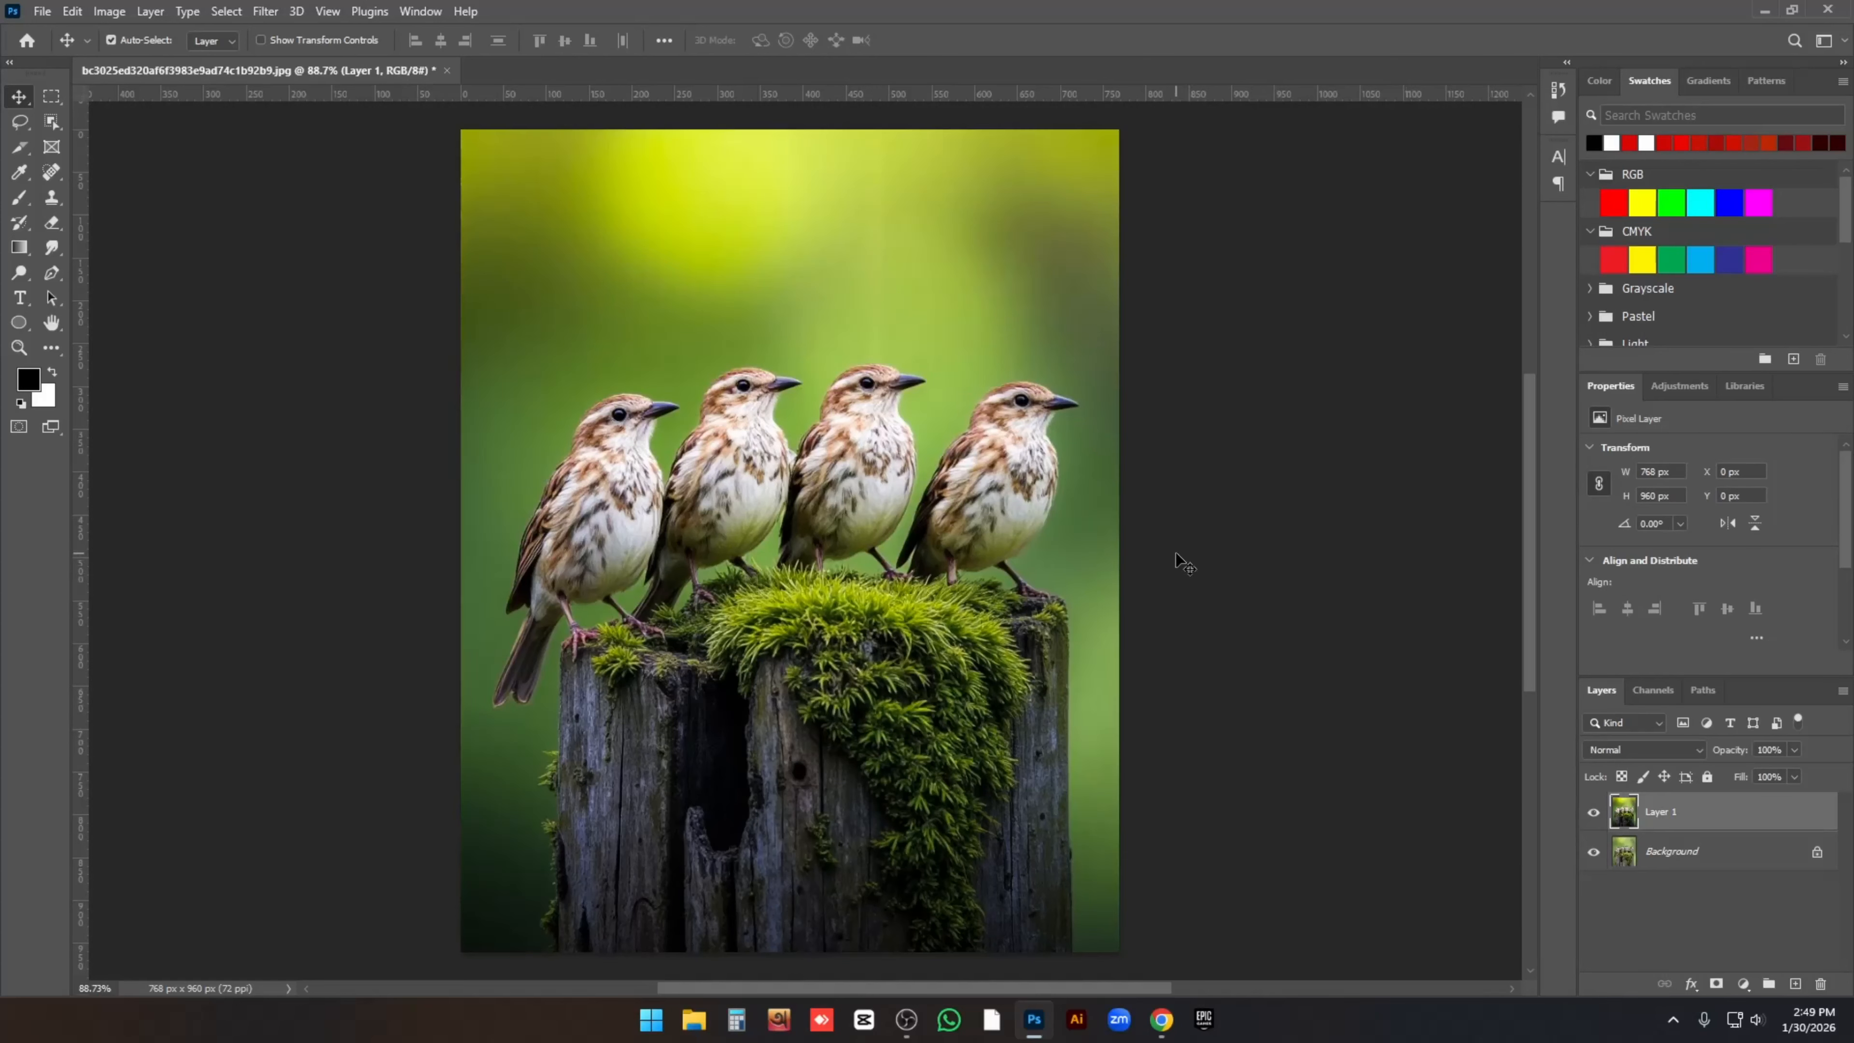